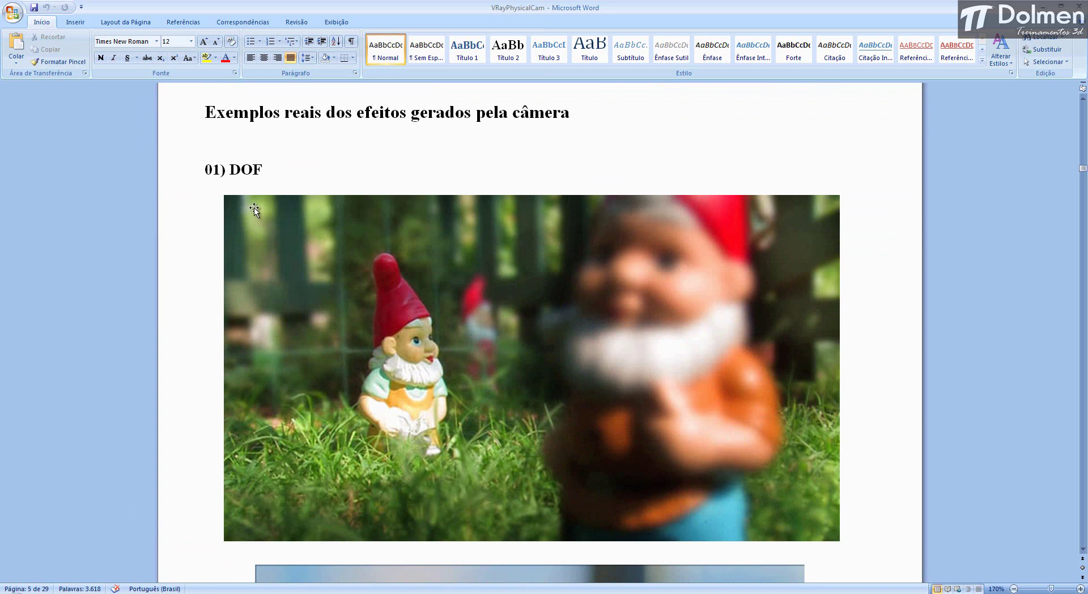
# Examine the real depth-of-field photo examples under the "01) DOF" heading, from the garden gnomes to the black-and-white soldiers
pyautogui.moveTo(261, 169); pyautogui.dragTo(232, 168)
pyautogui.click(194, 254)
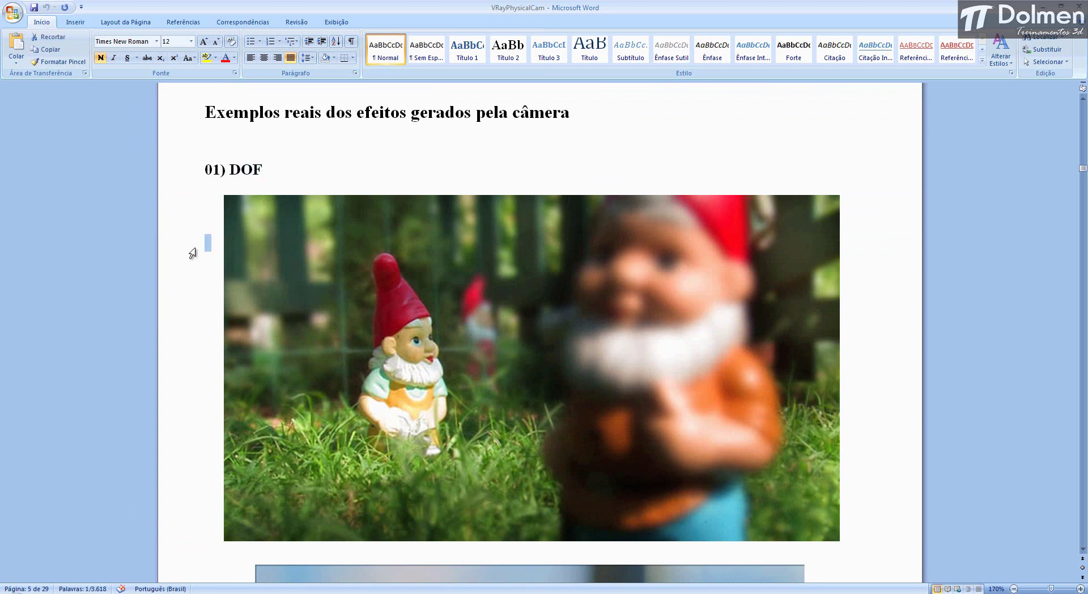
pyautogui.click(168, 293)
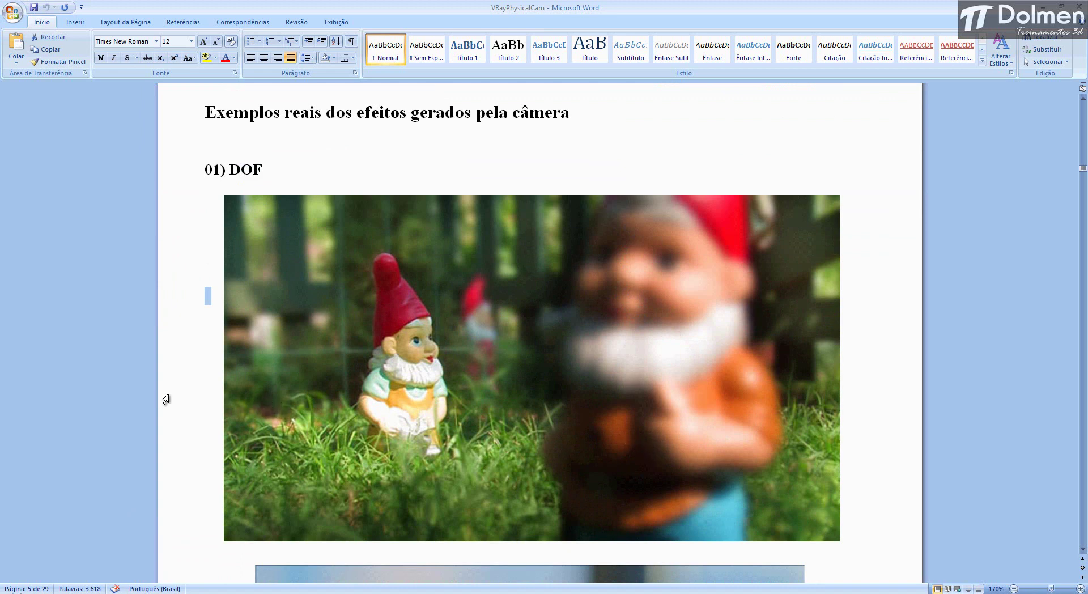
pyautogui.click(202, 376)
pyautogui.moveTo(265, 169); pyautogui.dragTo(230, 170)
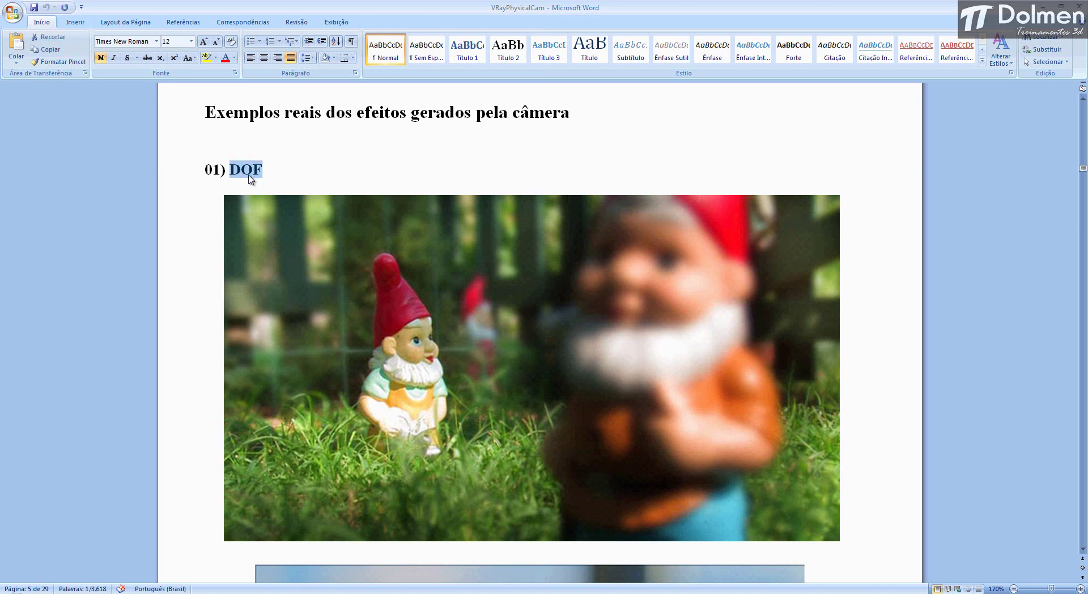
pyautogui.click(270, 165)
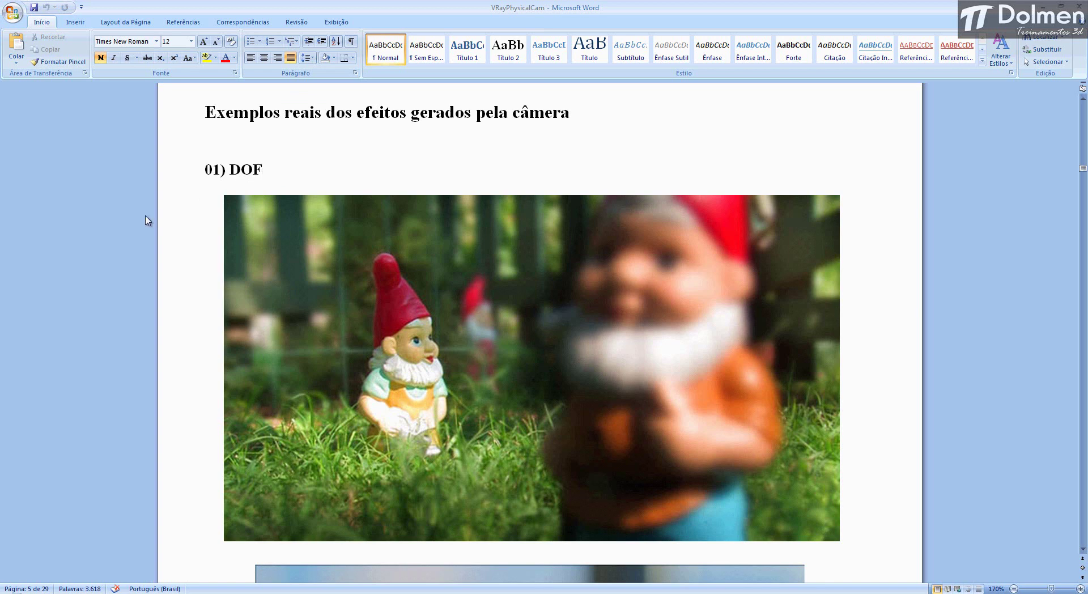
pyautogui.scroll(-6, 145, 220)
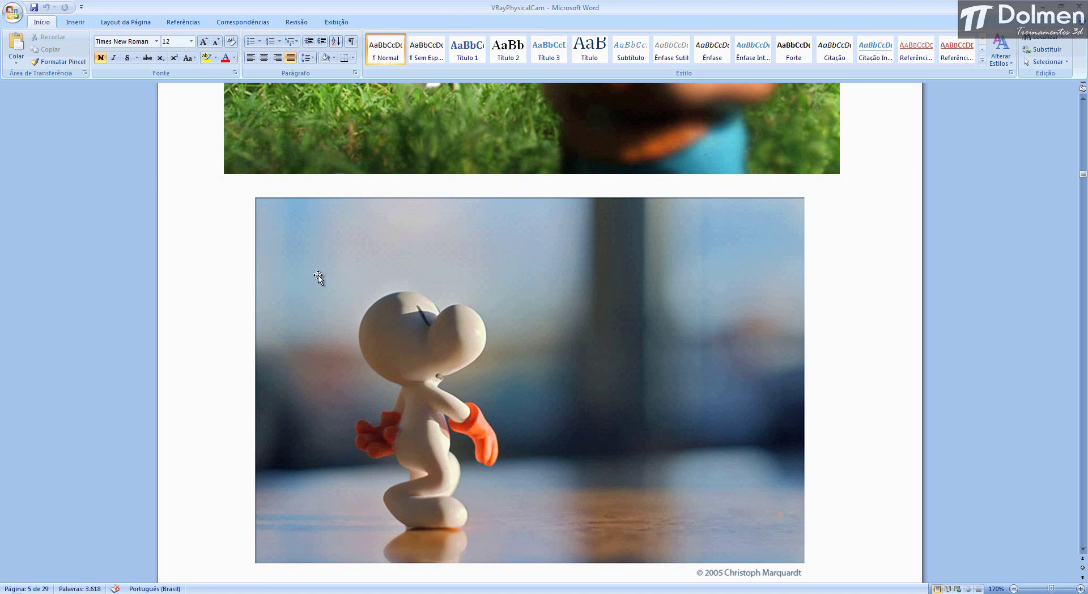
pyautogui.scroll(-5, 126, 257)
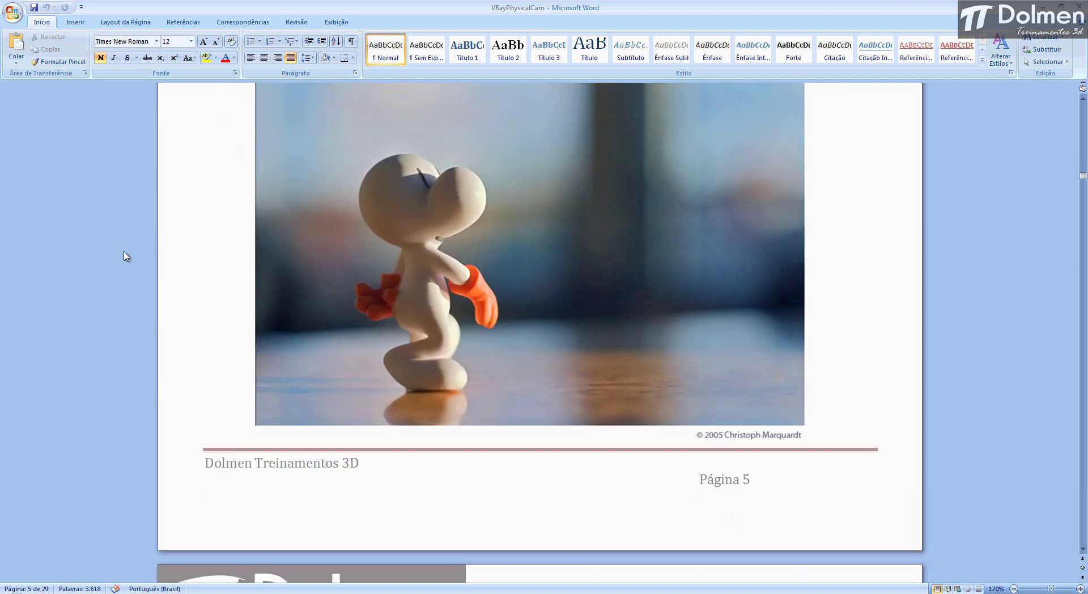
pyautogui.scroll(-5, 126, 256)
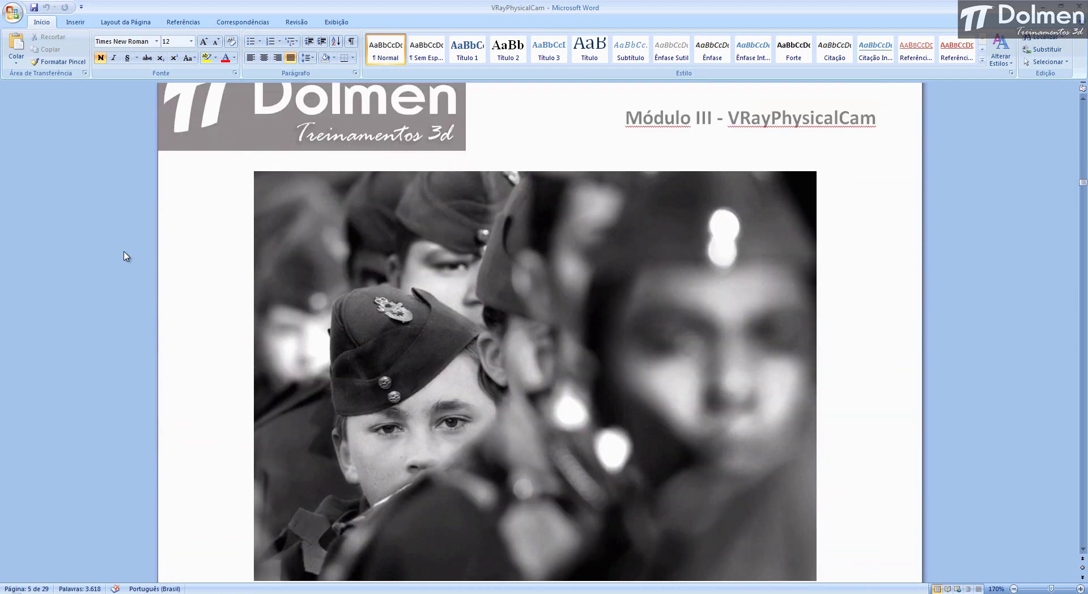
pyautogui.scroll(-1, 125, 256)
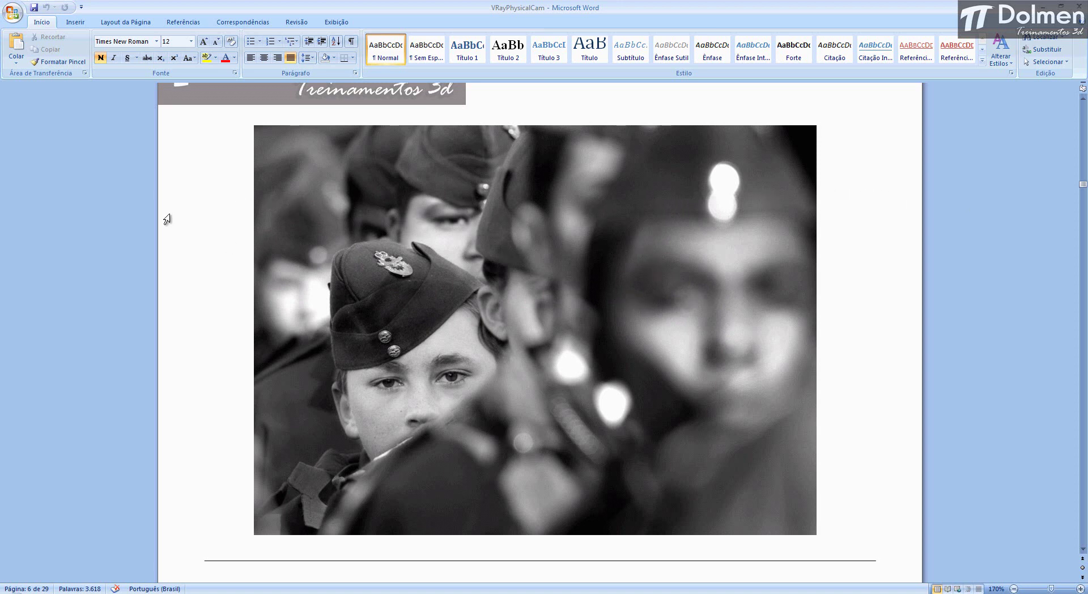
pyautogui.scroll(-3, 424, 203)
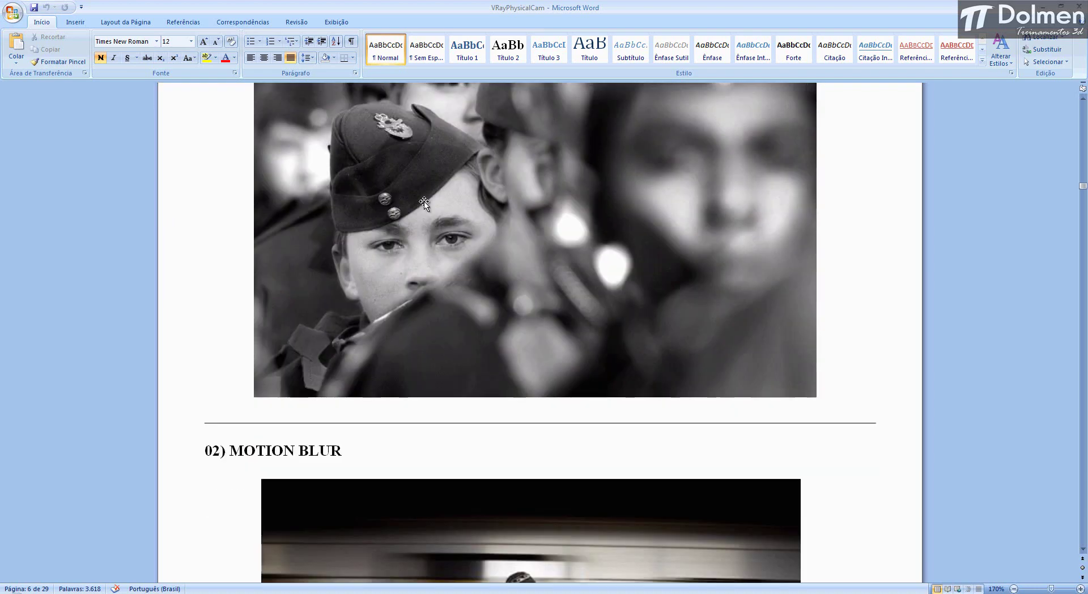
# Examine the "02) MOTION BLUR" photo examples: the passing train, the swan in flight and the spinning umbrella
pyautogui.scroll(-7, 424, 203)
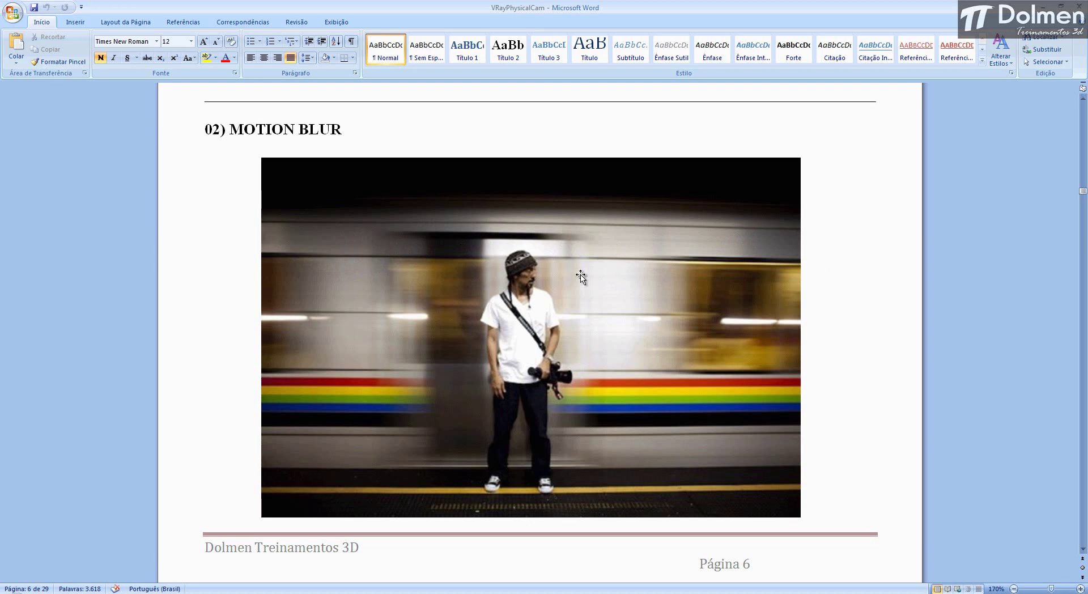
pyautogui.scroll(-10, 581, 276)
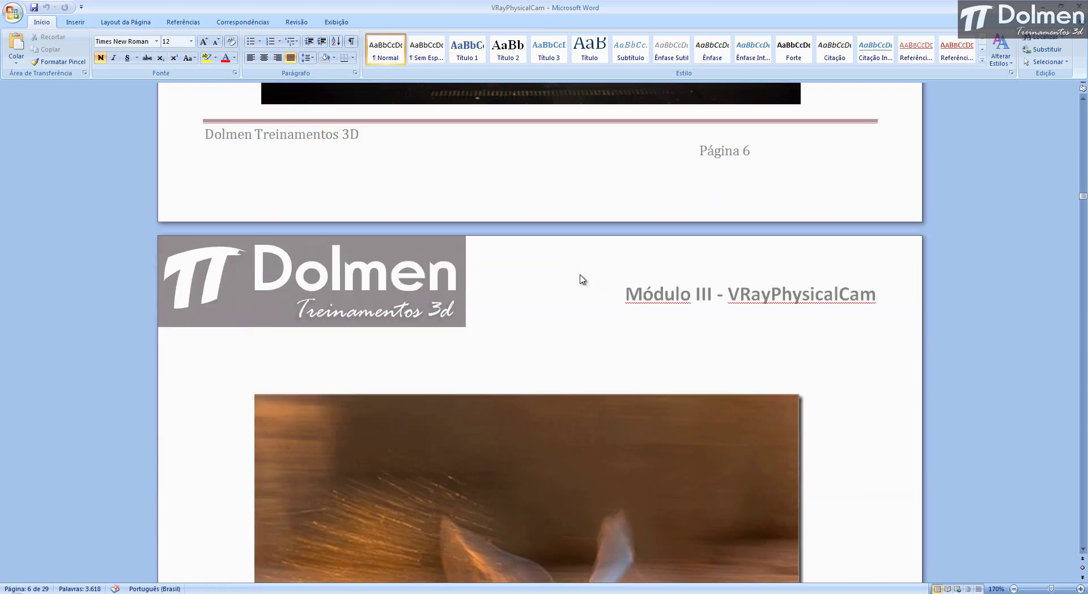
pyautogui.scroll(-2, 580, 276)
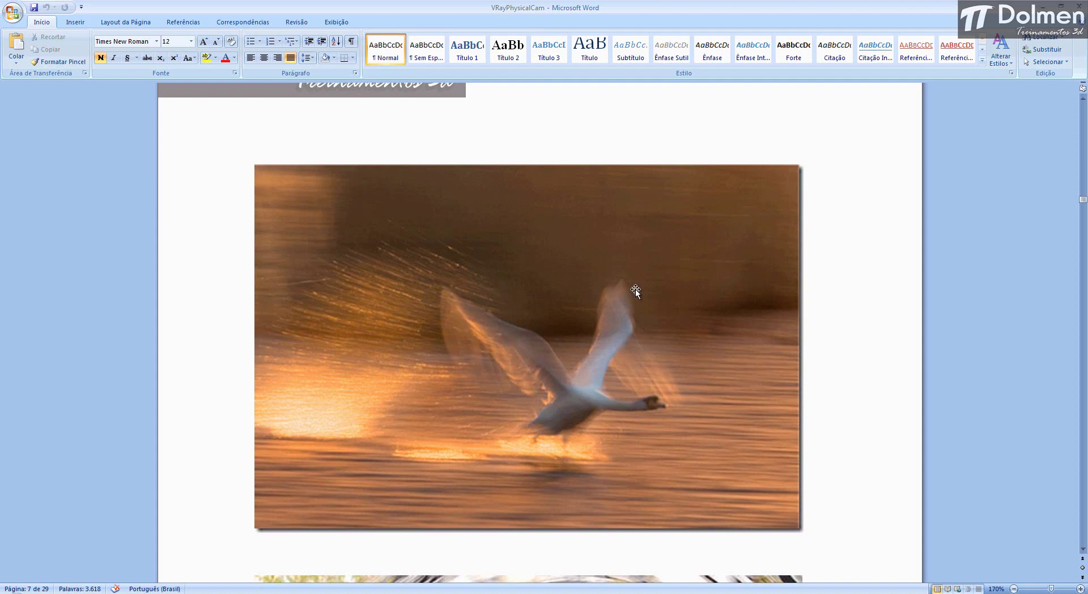
pyautogui.scroll(-10, 636, 290)
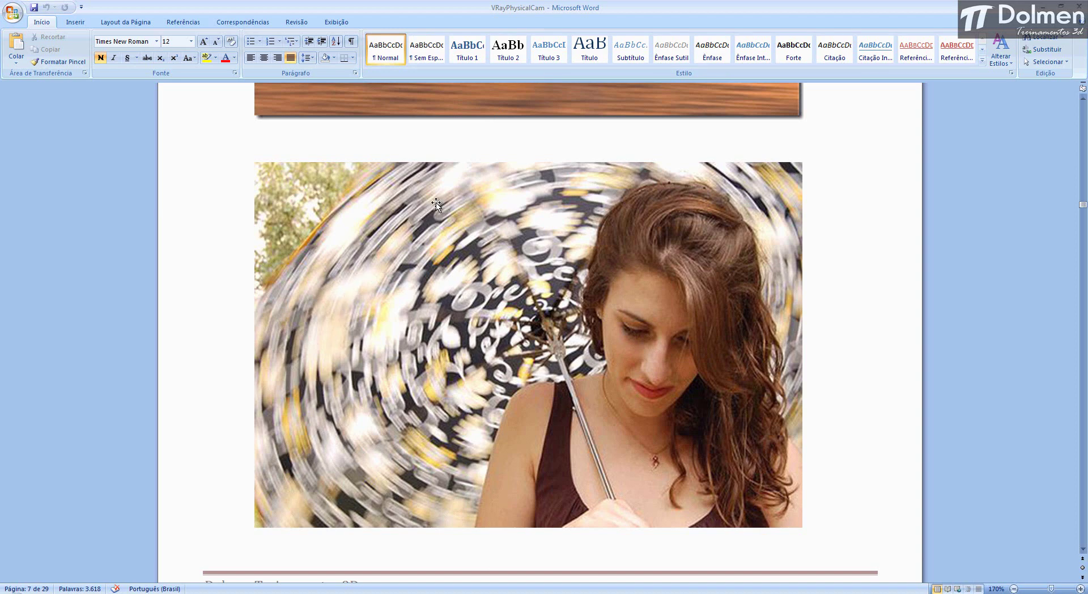
# Examine the "03) CAMERA DISTORTION" photo examples: the office, the church square and the kitesurfer
pyautogui.scroll(-10, 436, 205)
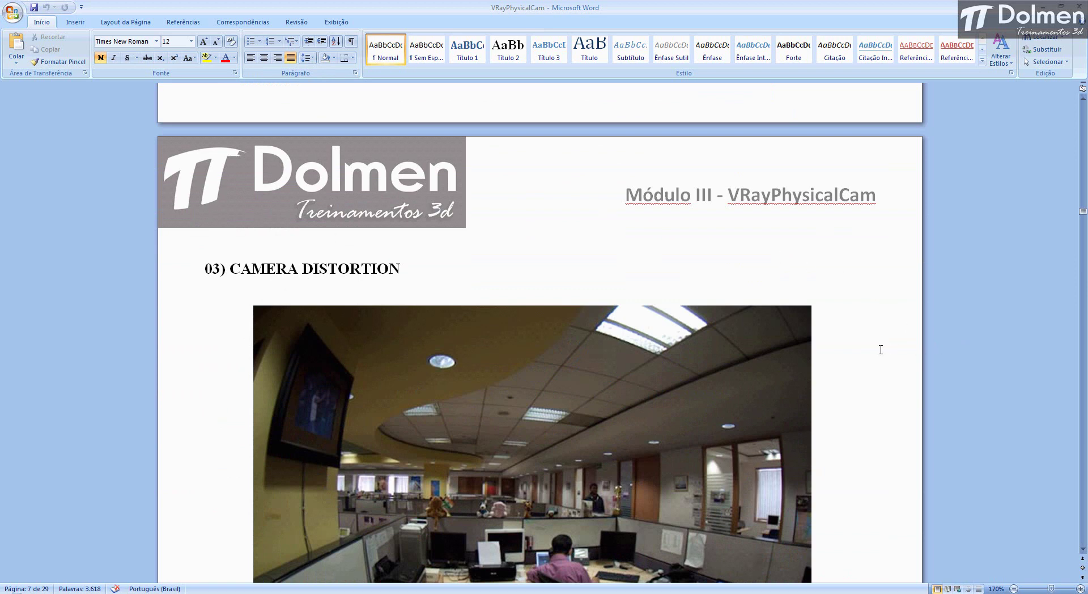
pyautogui.scroll(-3, 877, 348)
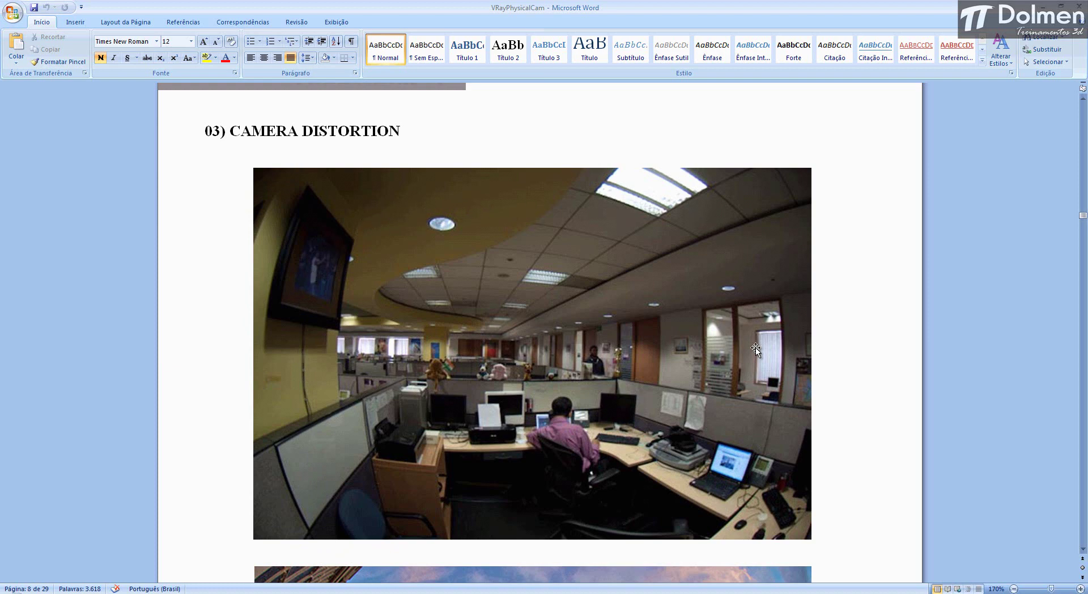
pyautogui.scroll(-7, 223, 317)
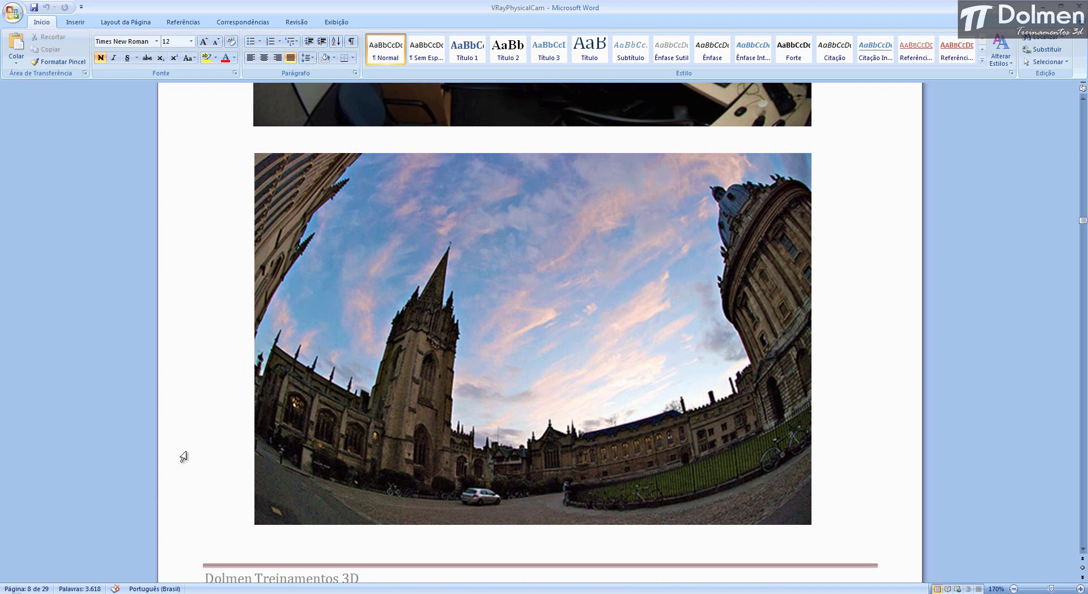
pyautogui.scroll(-3, 177, 372)
pyautogui.scroll(-7, 177, 373)
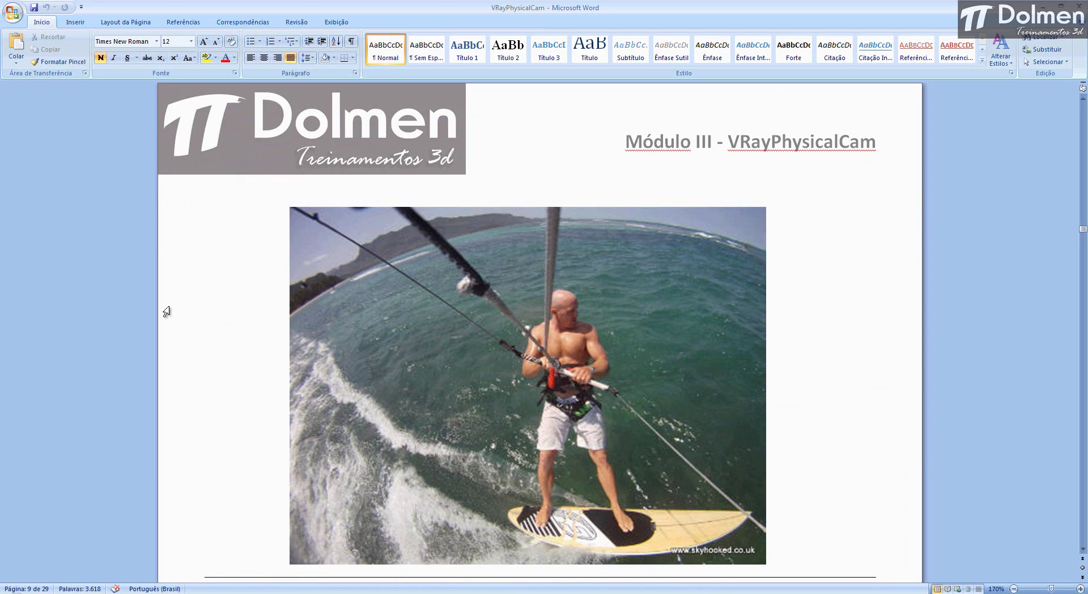
# Compare the low and high ISO photos in section 04 on grain, continuing to the "05) VIGNETTING" heading
pyautogui.scroll(-6, 116, 309)
pyautogui.scroll(-3, 119, 311)
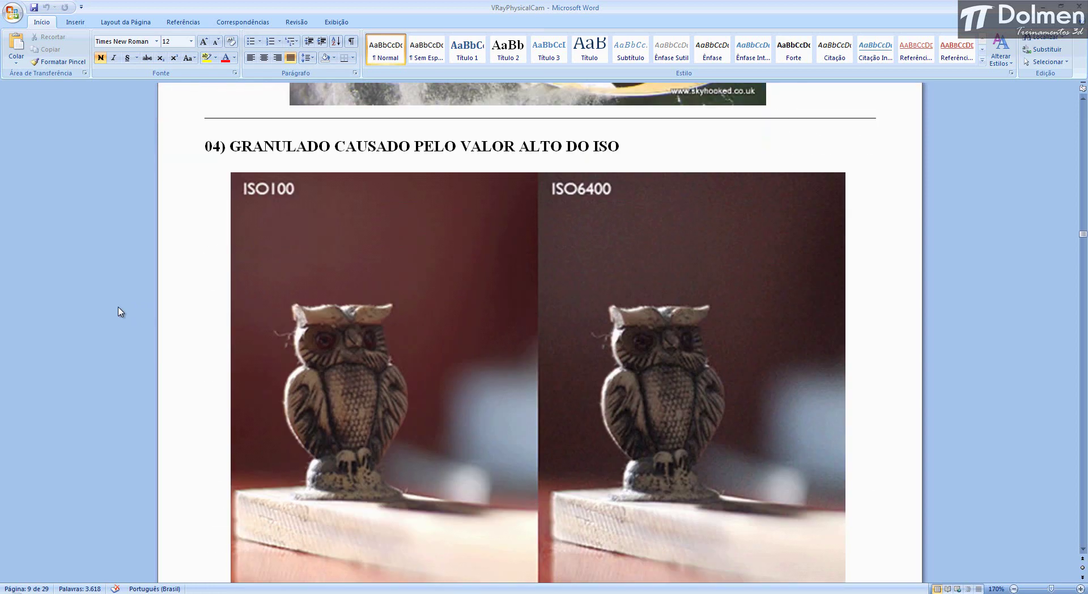
pyautogui.scroll(-2, 120, 312)
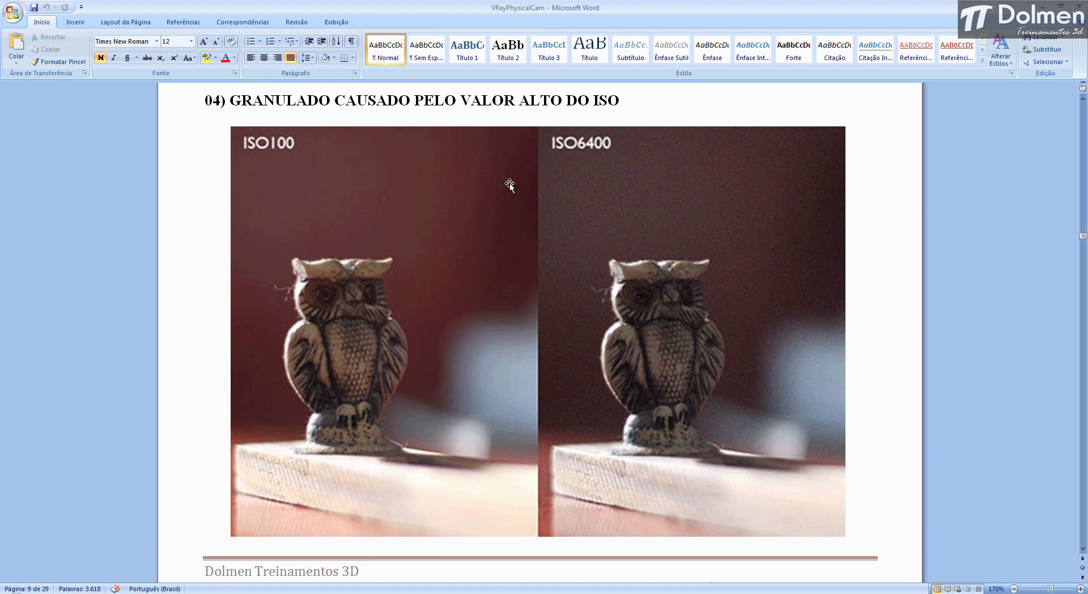
pyautogui.scroll(-10, 529, 339)
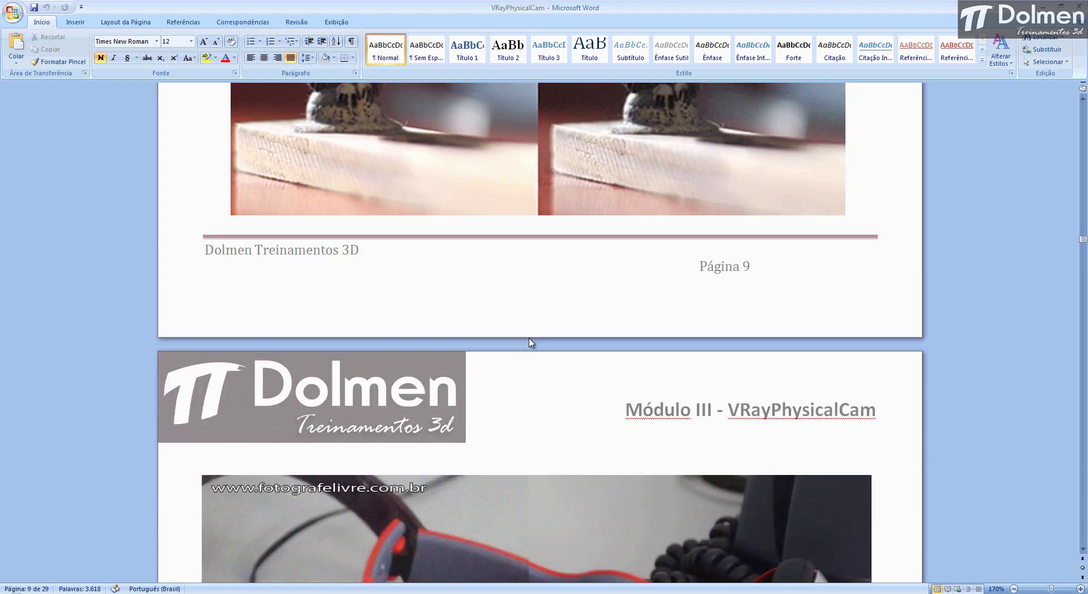
pyautogui.scroll(-2, 529, 339)
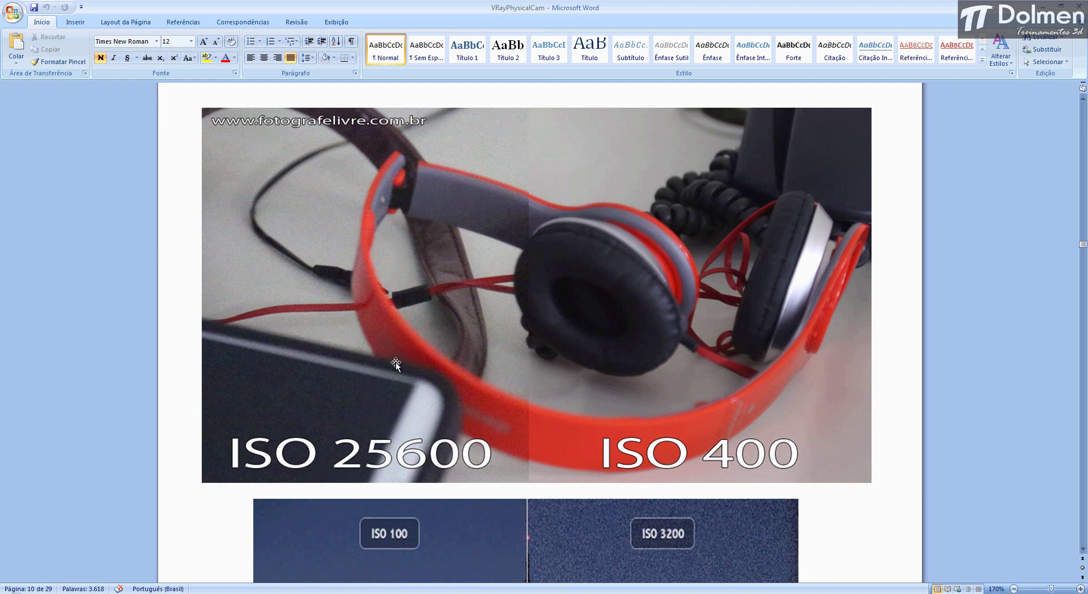
pyautogui.scroll(-5, 238, 275)
pyautogui.scroll(-3, 238, 275)
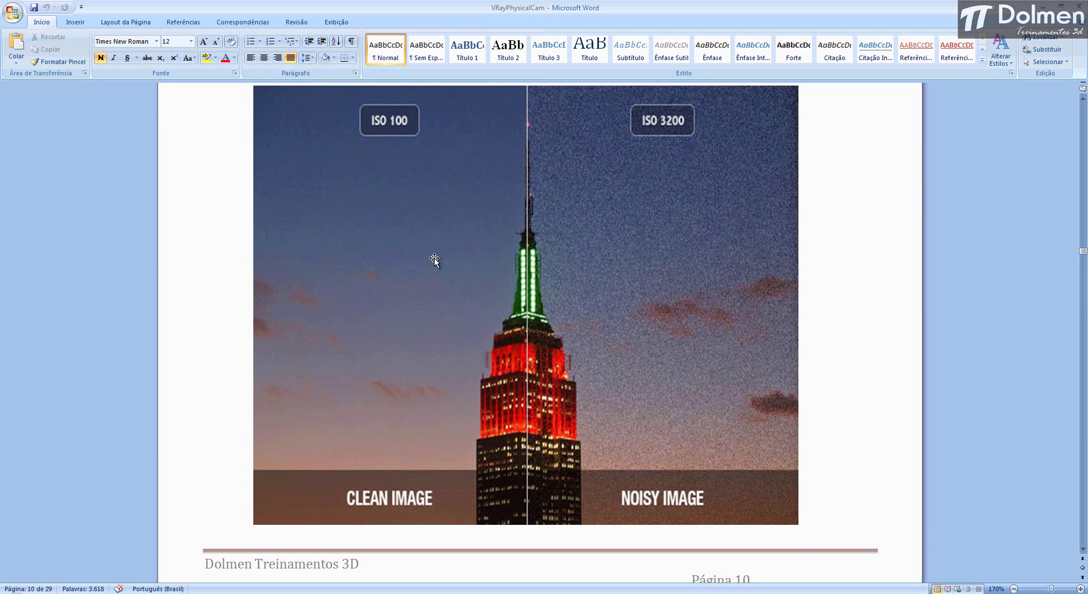
pyautogui.scroll(-6, 204, 299)
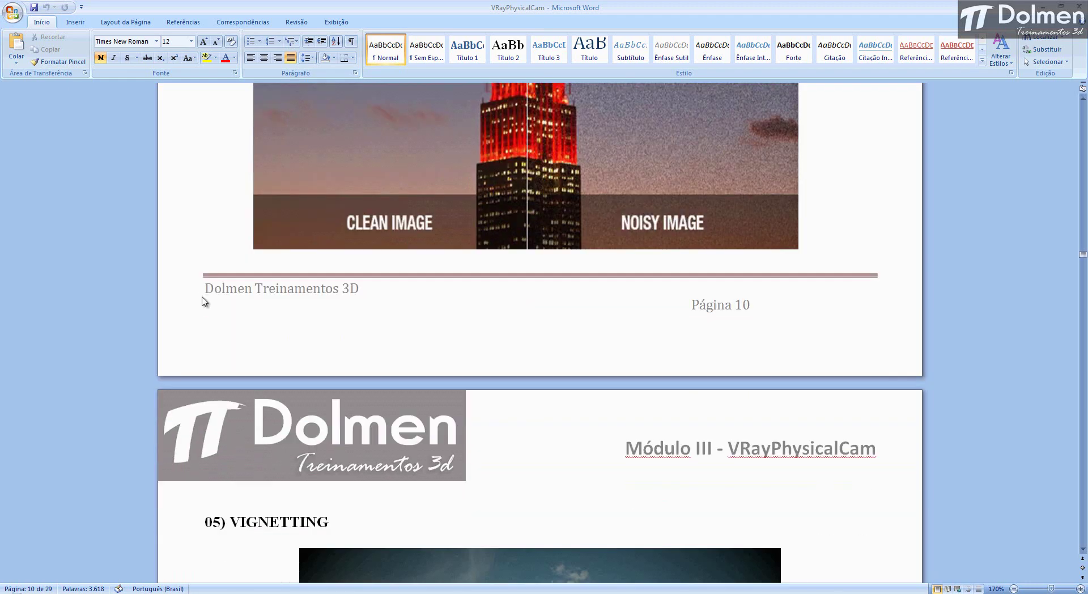
pyautogui.scroll(-3, 201, 315)
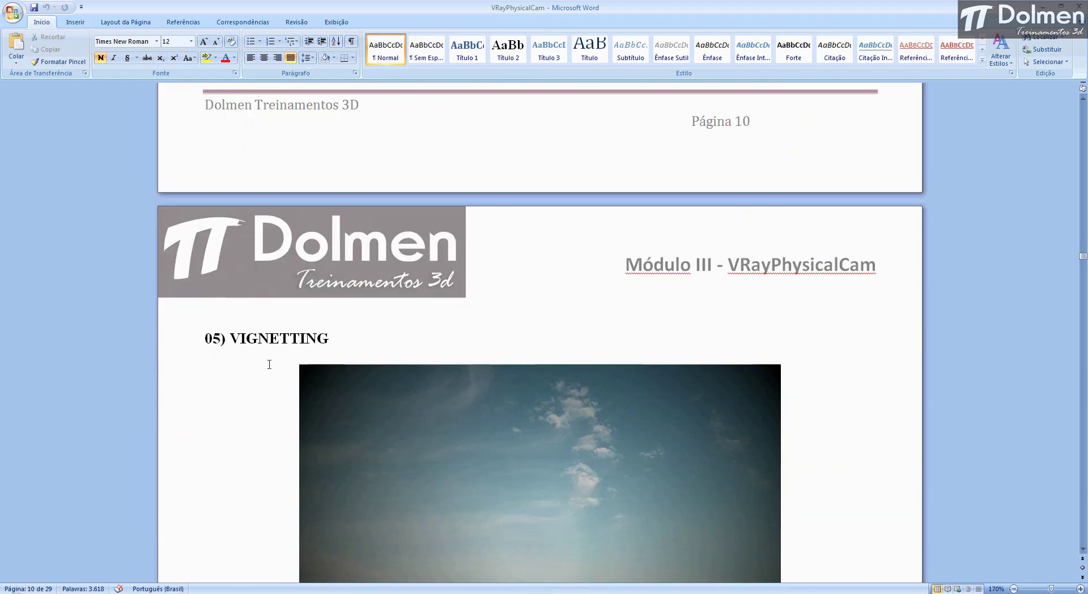
# Review the camera effect examples in reverse order, returning to the "01) DOF" section on page 5
pyautogui.scroll(12, 262, 364)
pyautogui.scroll(2, 269, 366)
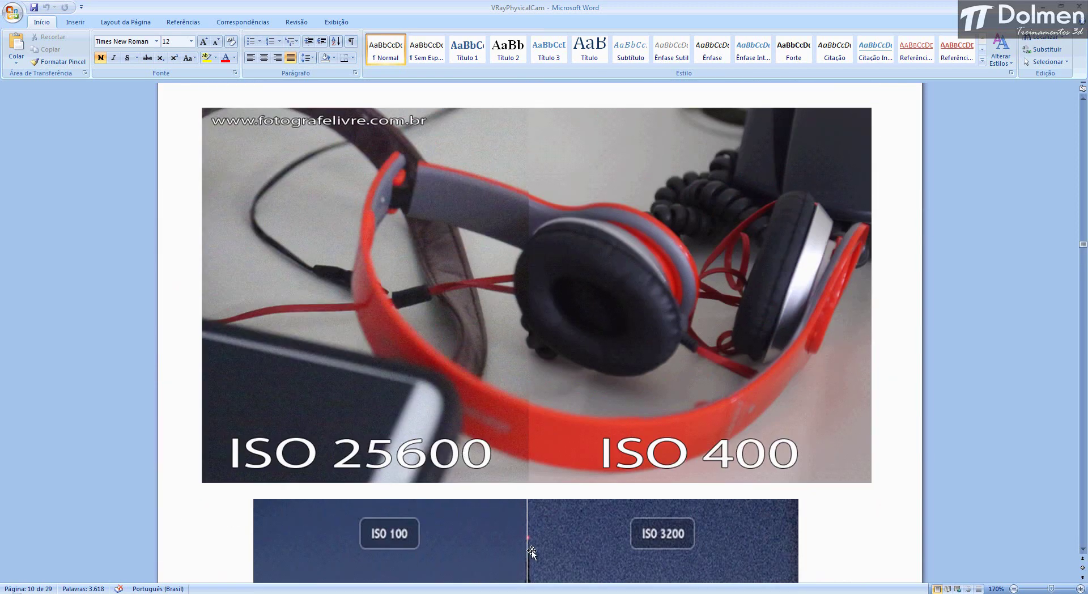
pyautogui.scroll(10, 487, 433)
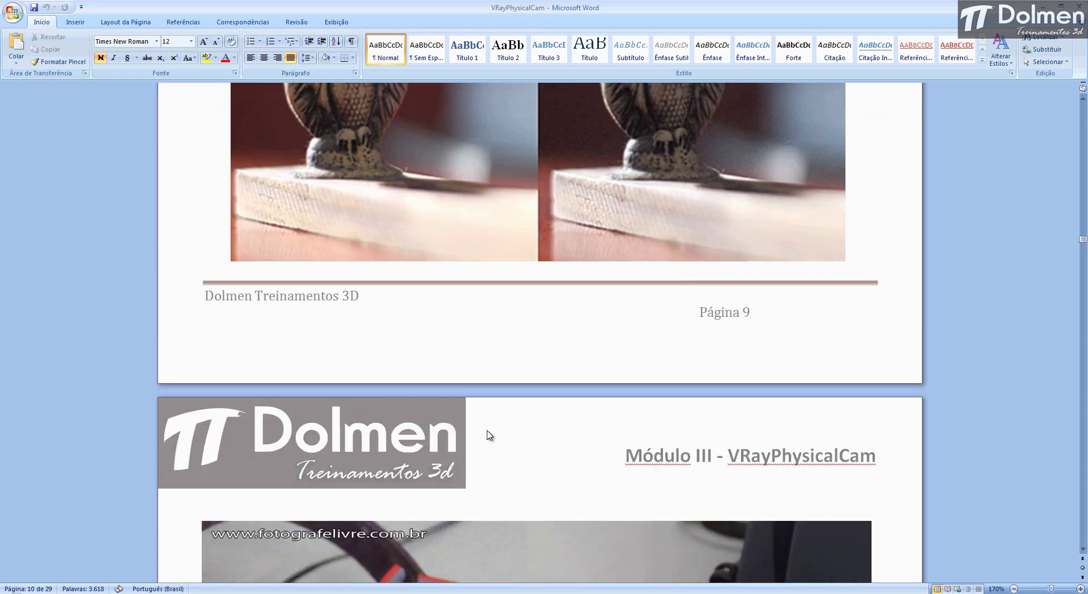
pyautogui.scroll(15, 486, 434)
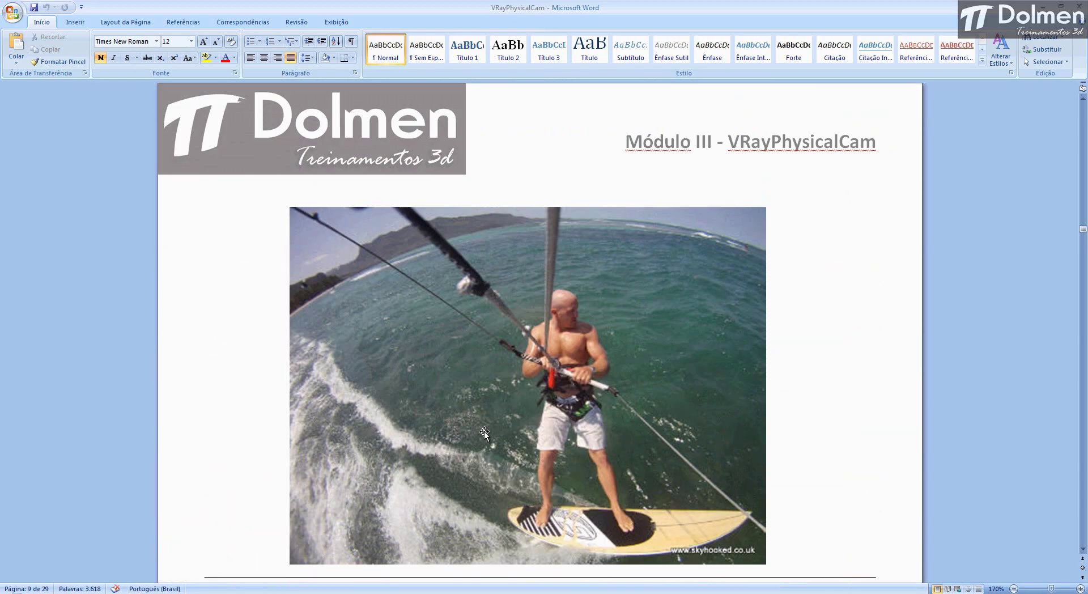
pyautogui.scroll(15, 486, 435)
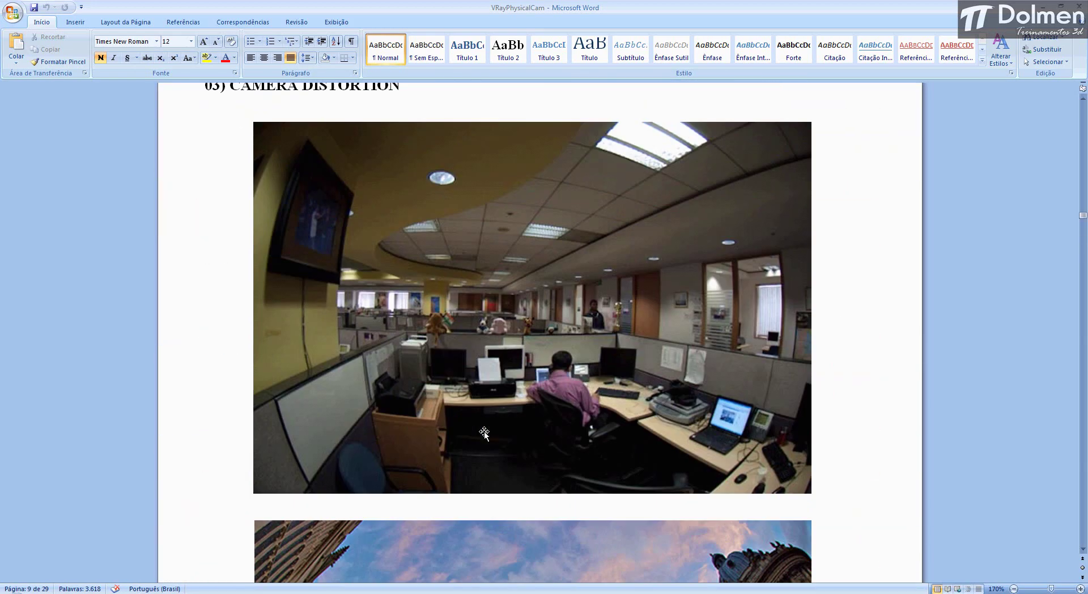
pyautogui.scroll(10, 484, 434)
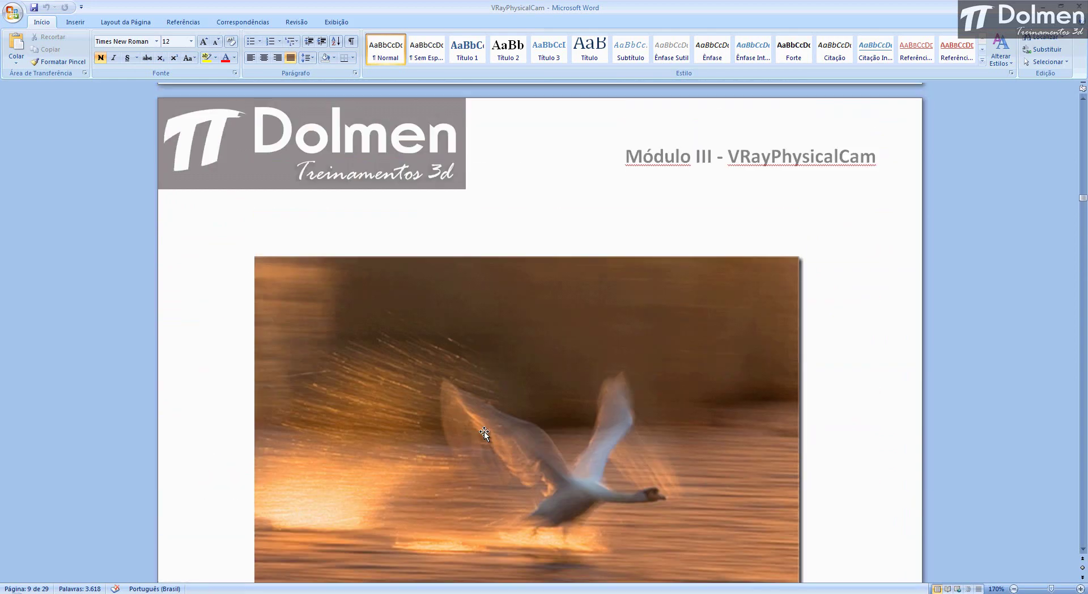
pyautogui.scroll(15, 482, 438)
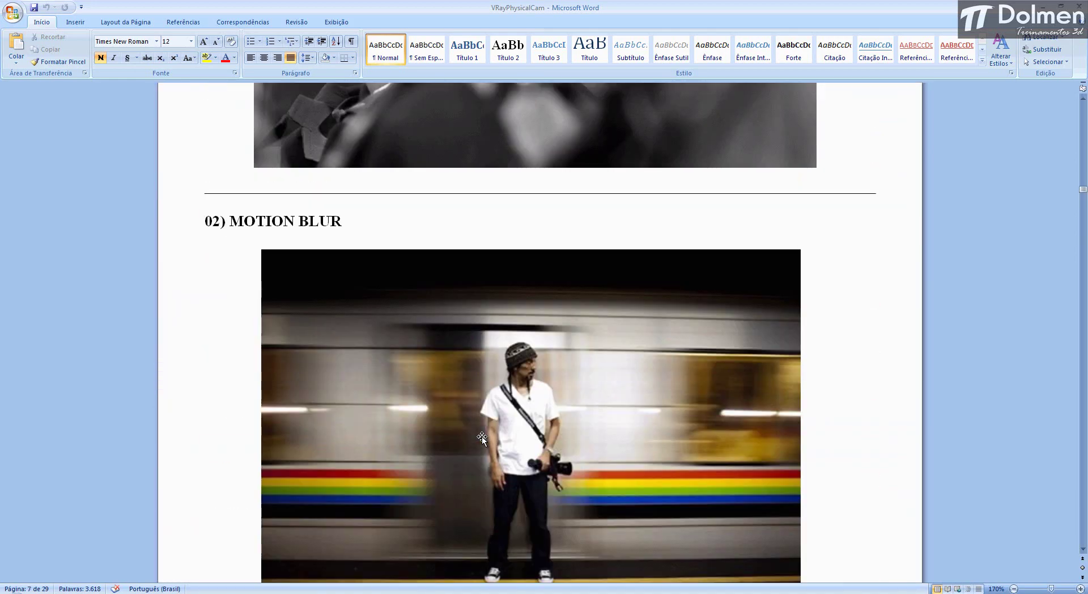
pyautogui.scroll(15, 482, 438)
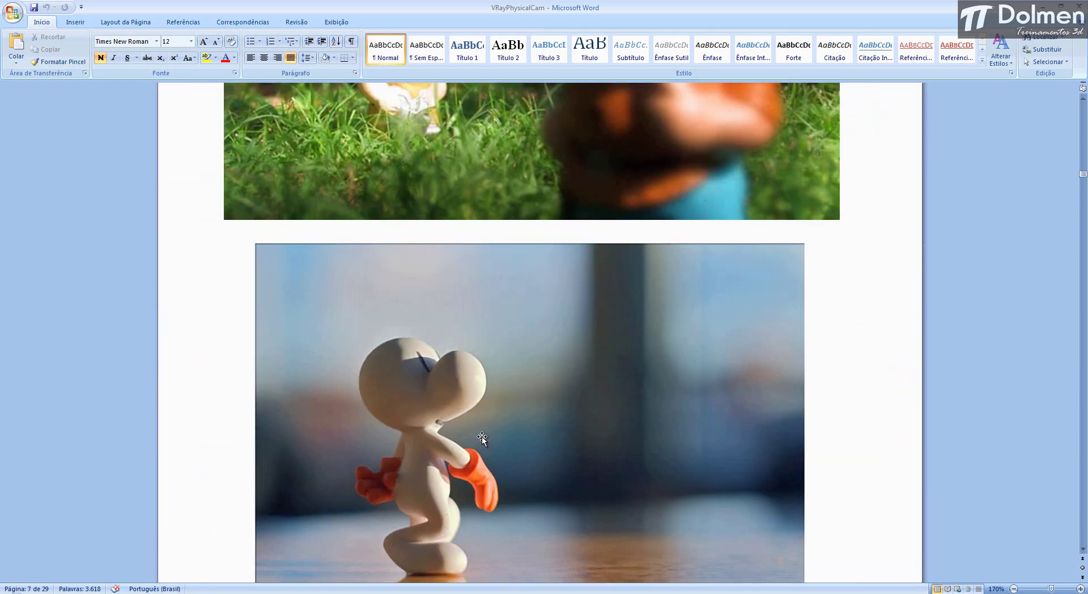
pyautogui.scroll(-1, 457, 299)
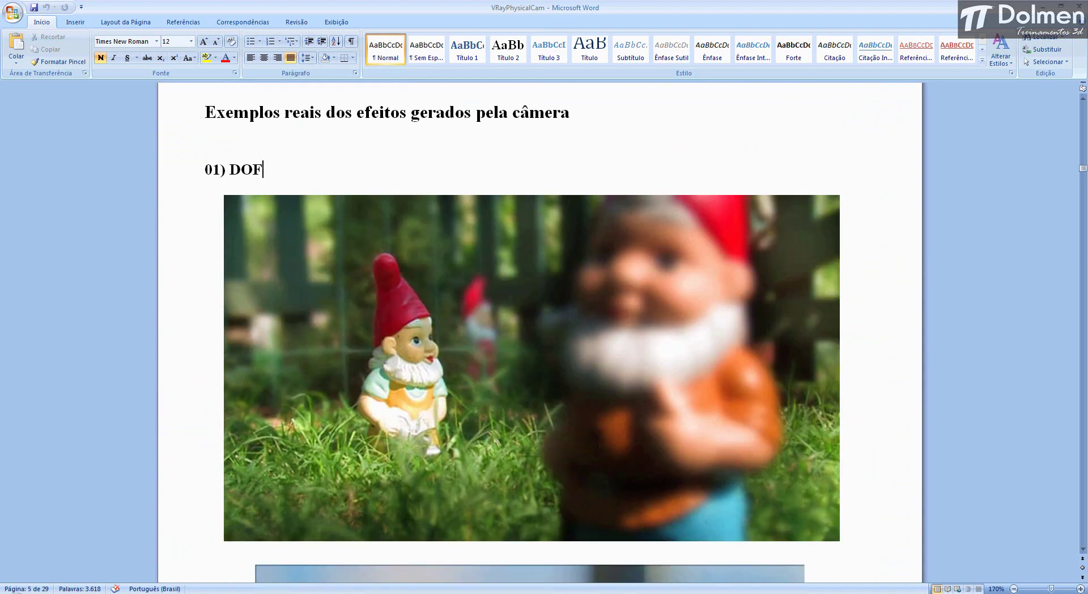
pyautogui.hotkey('alt', 'Tab')
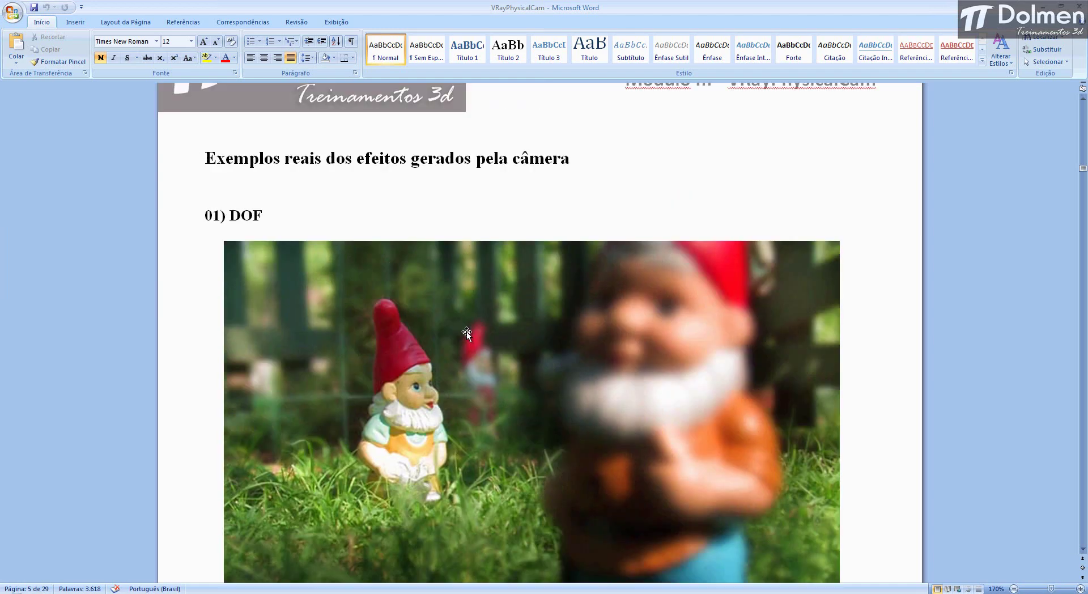
pyautogui.scroll(10, 468, 335)
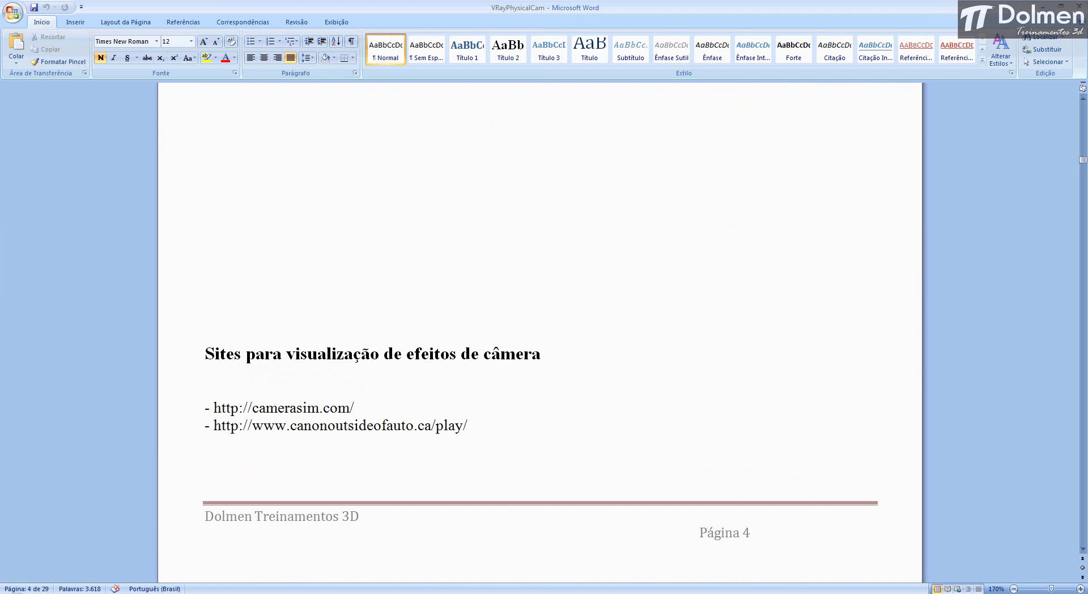
pyautogui.keyDown('ctrl'); pyautogui.click(448, 425); pyautogui.keyUp('ctrl')
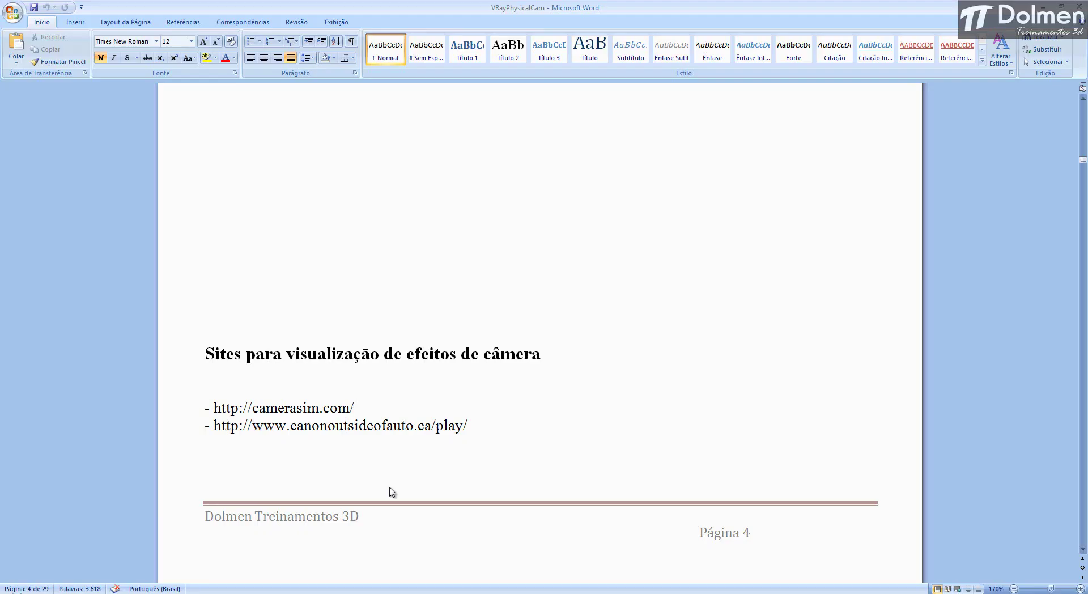
# Look through the handout from page 4 to page 19 for the table pairing aperture and shutter time values
pyautogui.scroll(18, 478, 372)
pyautogui.scroll(-17, 479, 374)
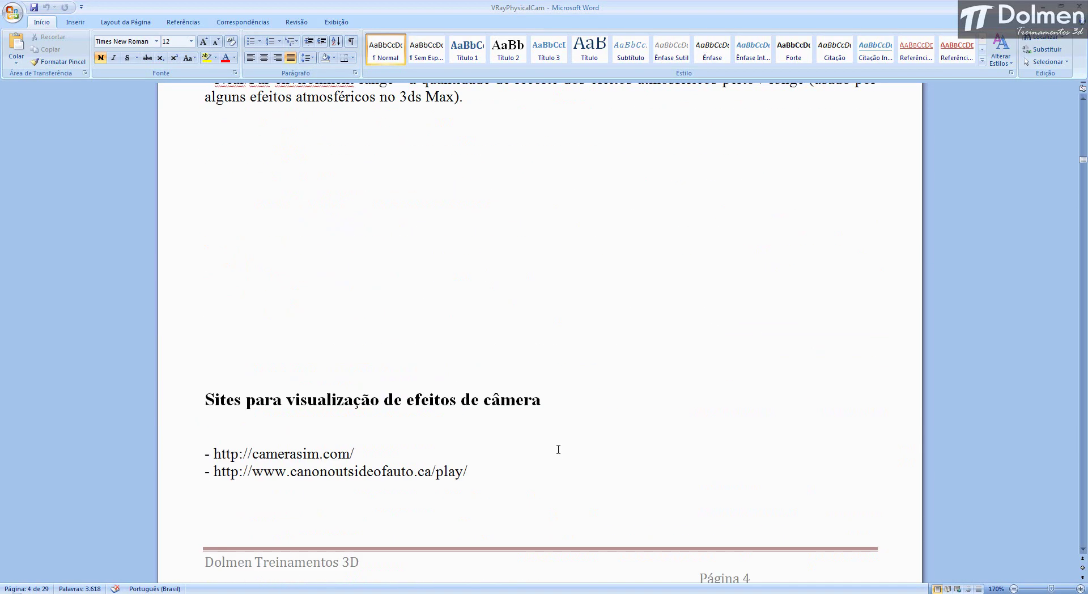
pyautogui.scroll(3, 557, 450)
pyautogui.scroll(-6, 556, 452)
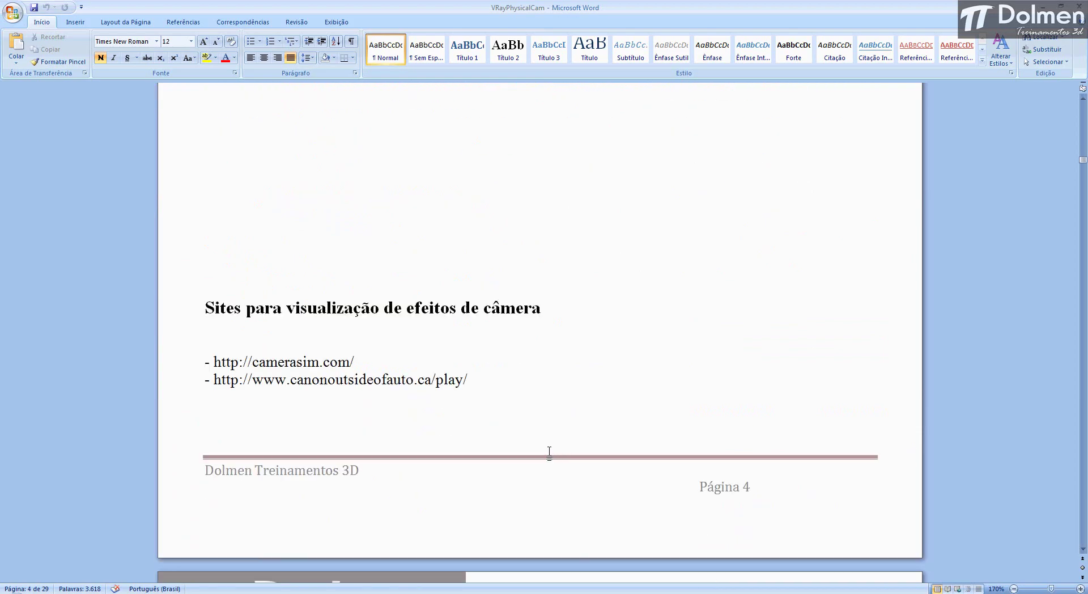
pyautogui.scroll(-15, 547, 452)
pyautogui.scroll(-20, 546, 454)
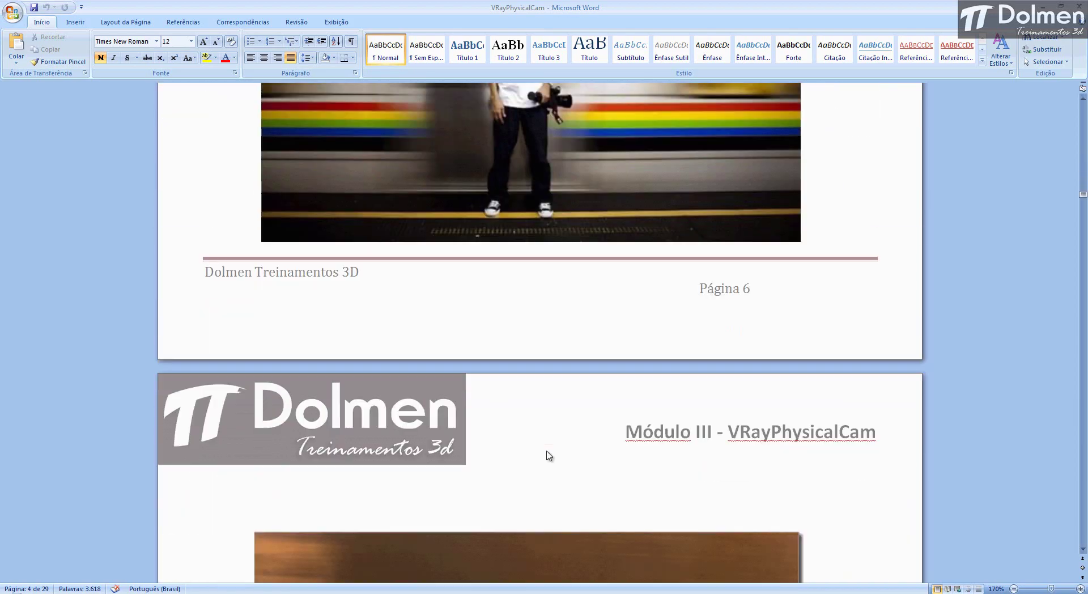
pyautogui.scroll(-20, 545, 452)
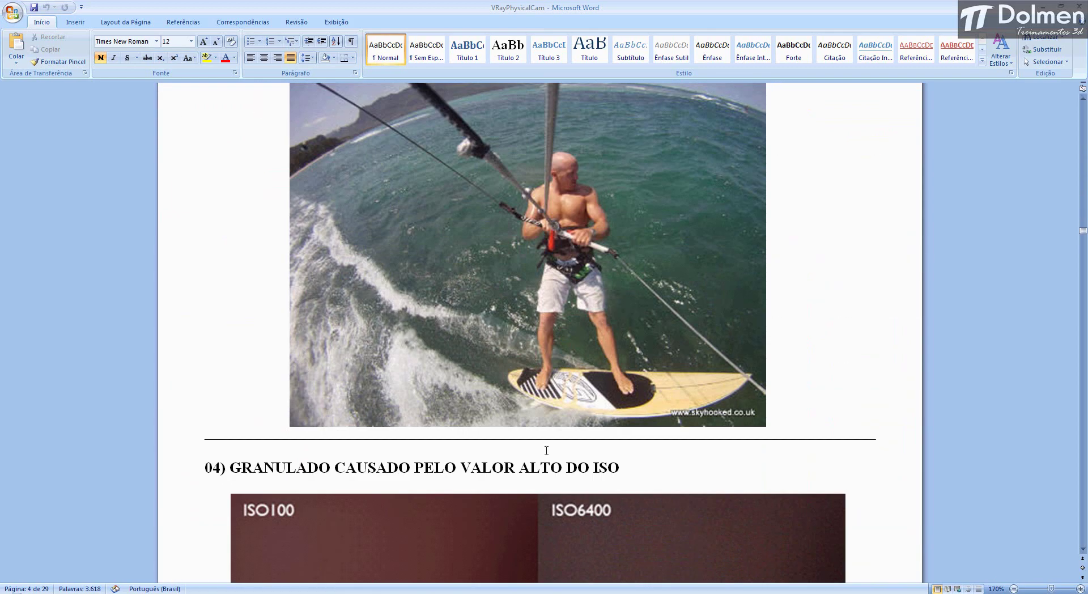
pyautogui.scroll(-20, 546, 452)
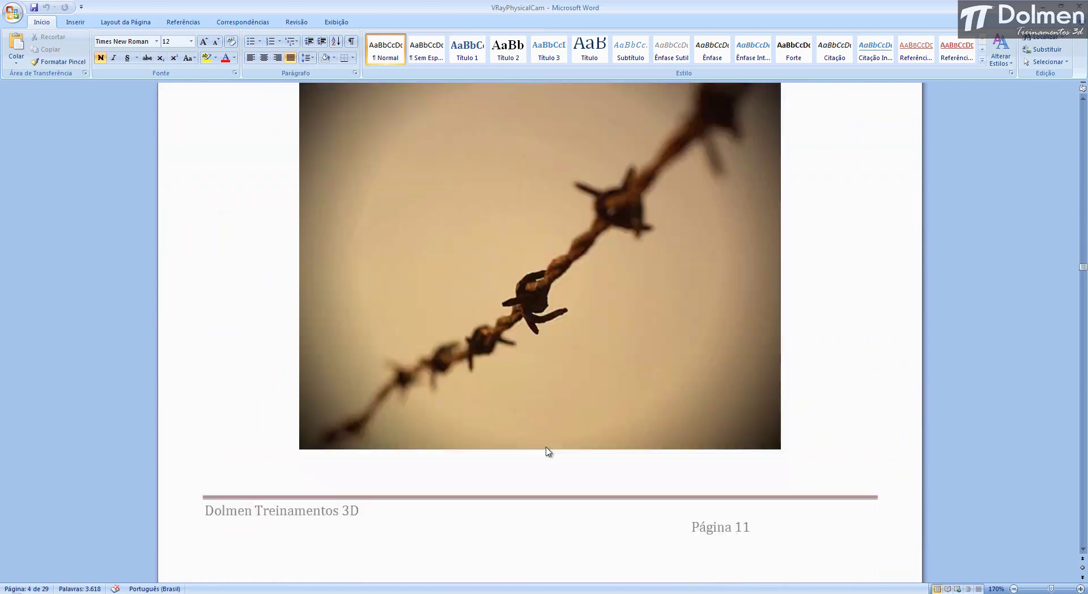
pyautogui.scroll(-20, 553, 449)
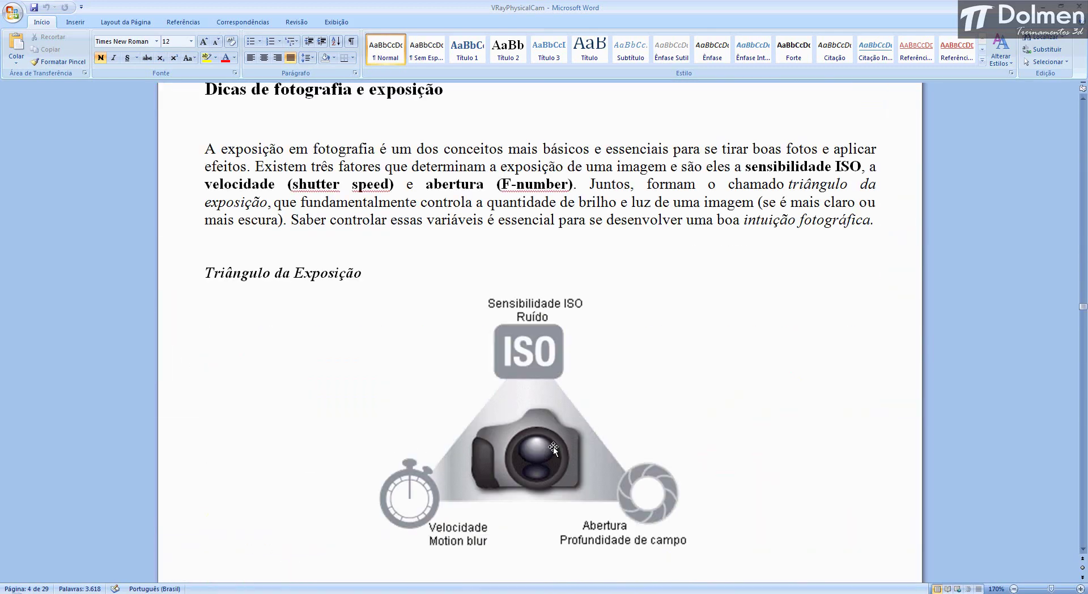
pyautogui.scroll(-20, 553, 450)
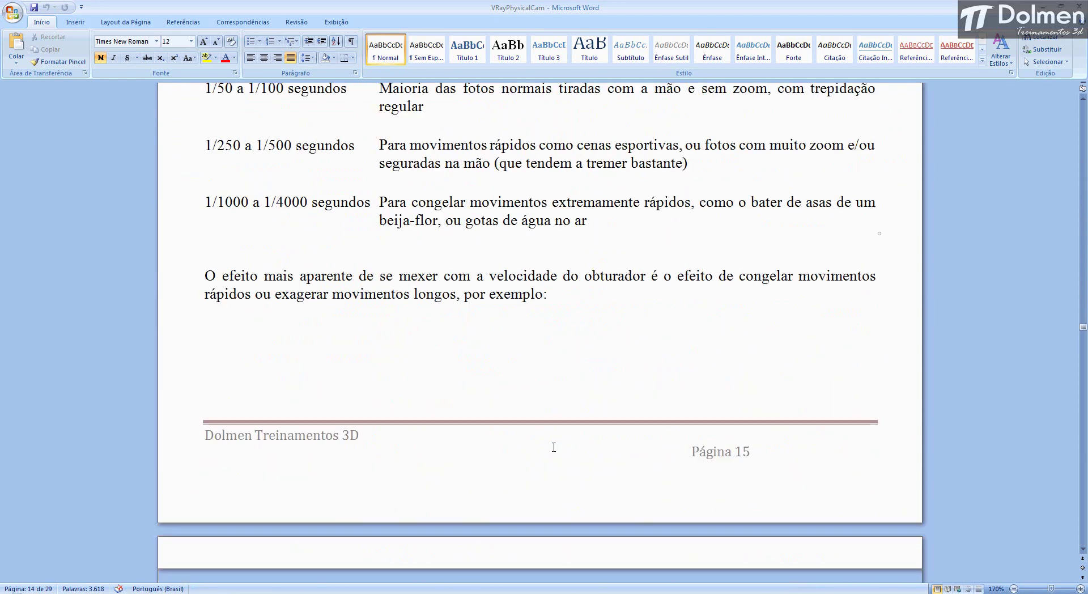
pyautogui.scroll(-20, 554, 450)
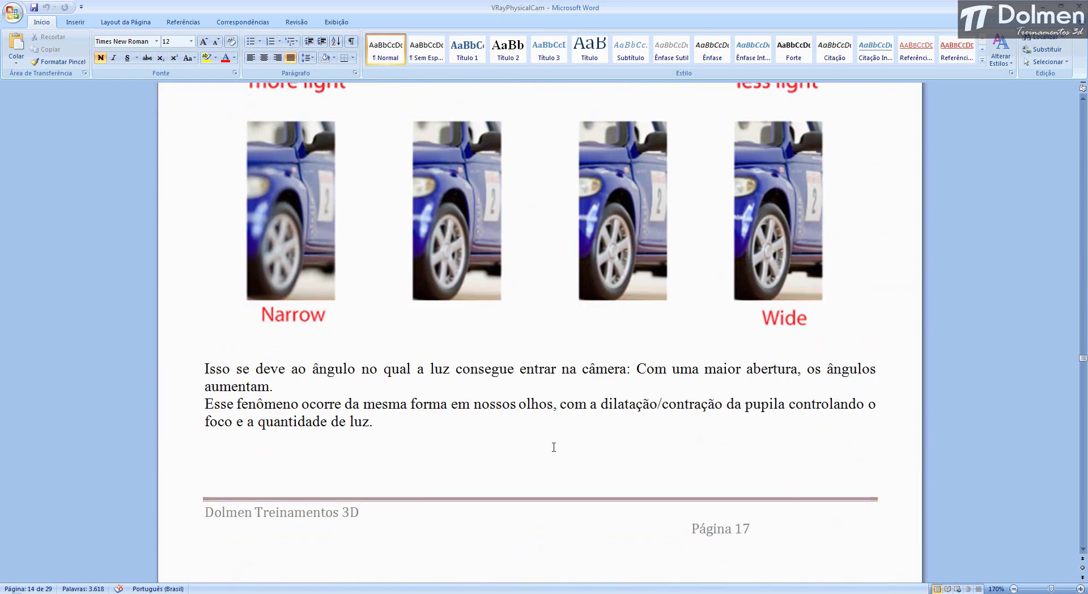
pyautogui.scroll(-20, 554, 449)
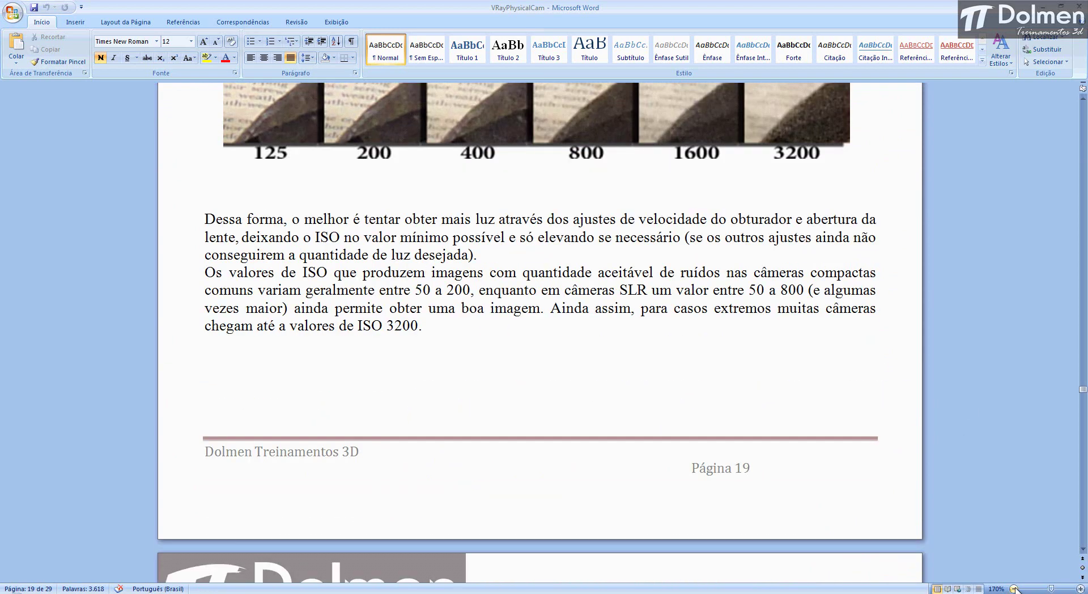
# Reduce the document zoom to 100% and return to the Diafragma and Tempo de Obturação table on page 2
pyautogui.click(1014, 589)
pyautogui.click(1015, 589)
pyautogui.click(1014, 589)
pyautogui.click(1014, 588)
pyautogui.click(1014, 588)
pyautogui.click(1014, 589)
pyautogui.click(1014, 589)
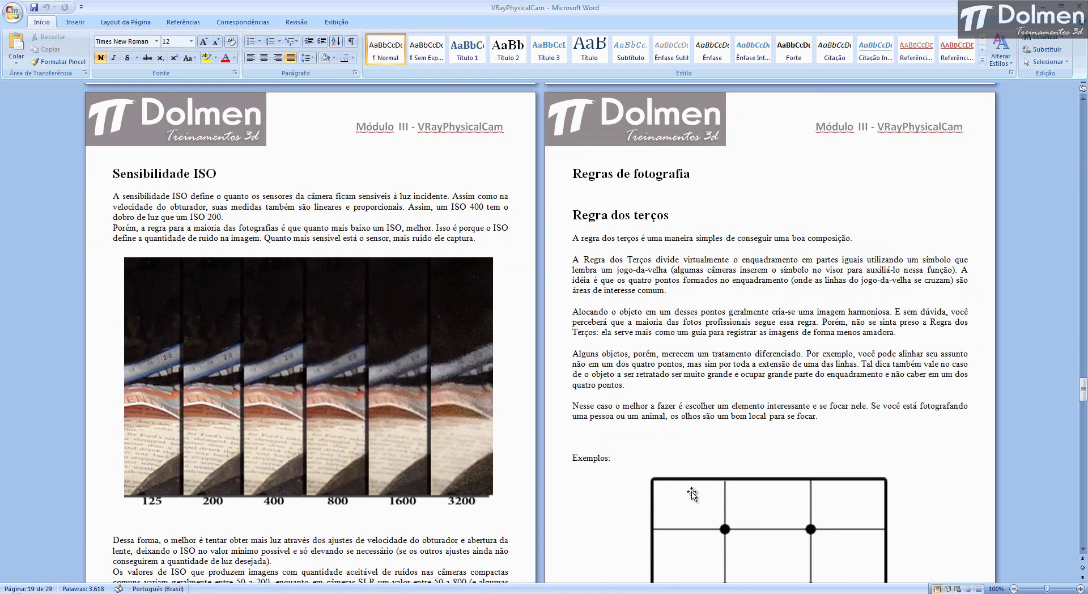
pyautogui.moveTo(1083, 388); pyautogui.dragTo(1083, 115)
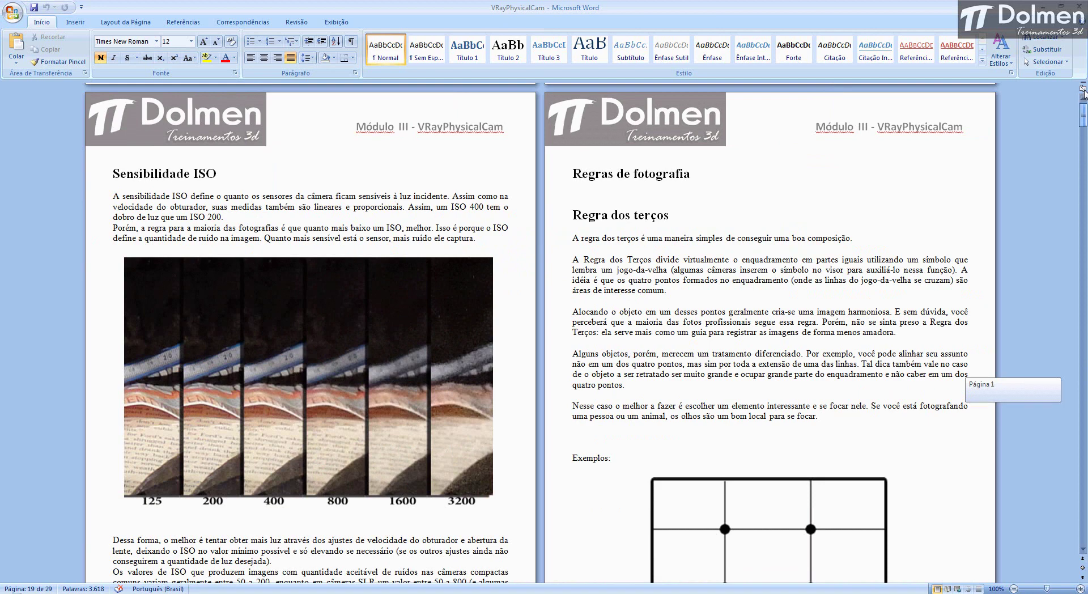
pyautogui.scroll(-5, 637, 357)
pyautogui.click(692, 481)
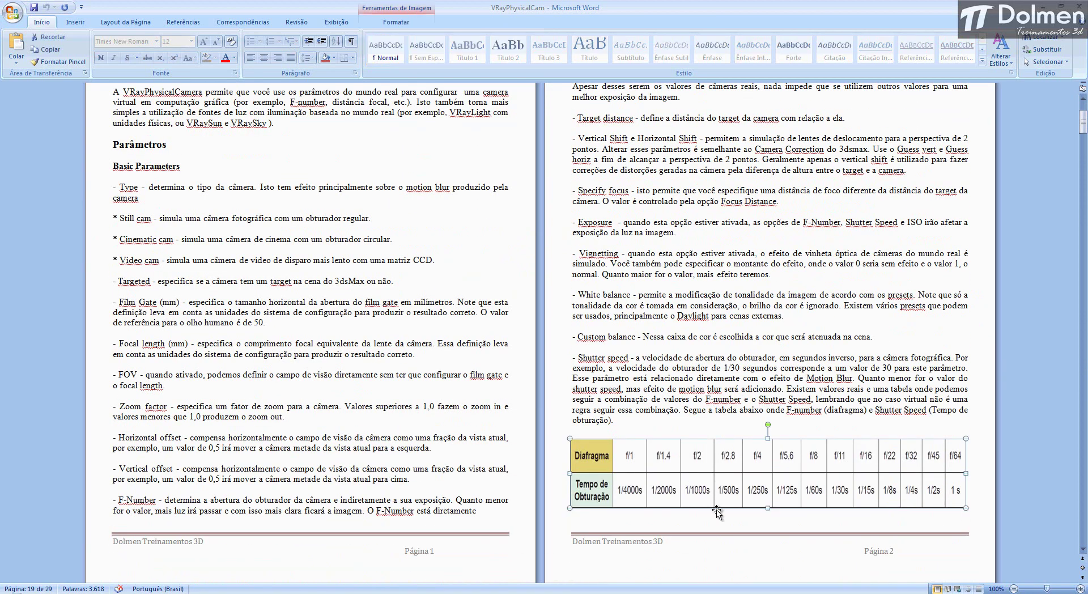
# Enlarge the document to 150% and examine the Shutter speed paragraph with its aperture and shutter time table
pyautogui.click(1080, 589)
pyautogui.click(1080, 588)
pyautogui.click(1080, 589)
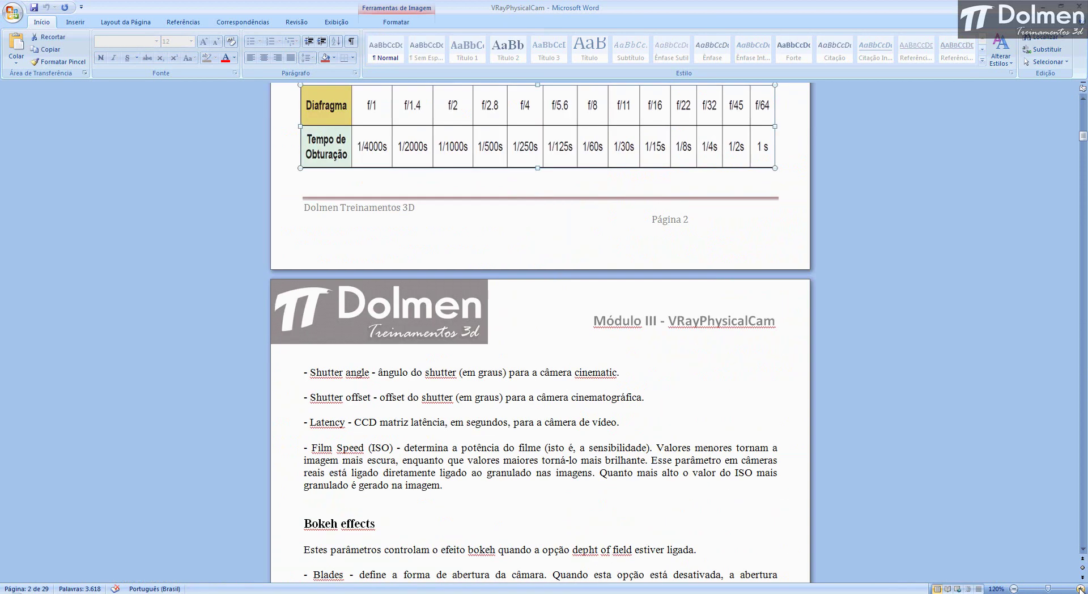
pyautogui.scroll(5, 510, 391)
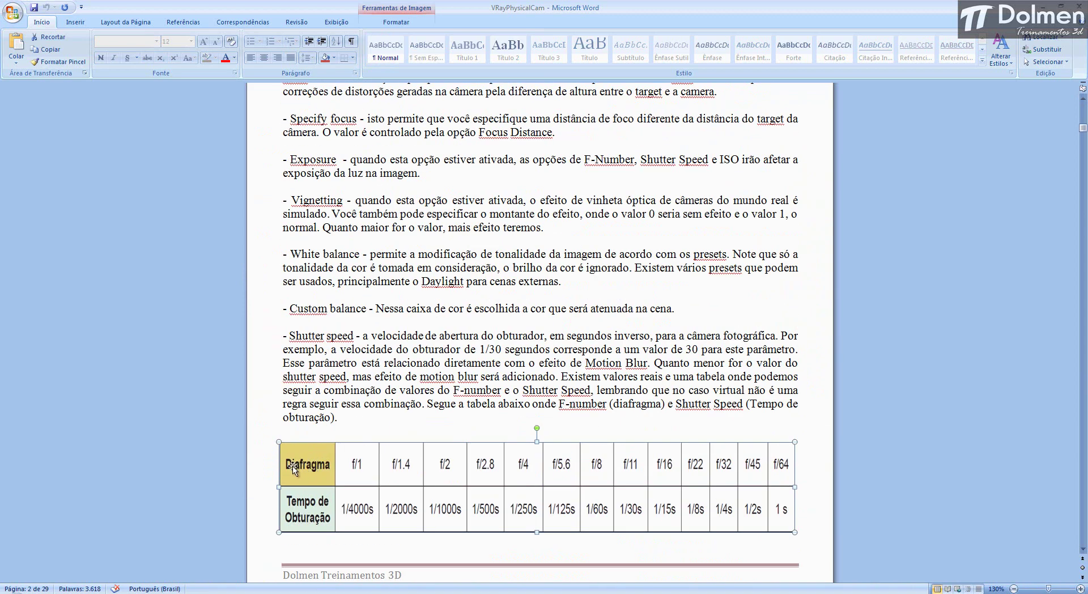
pyautogui.click(269, 468)
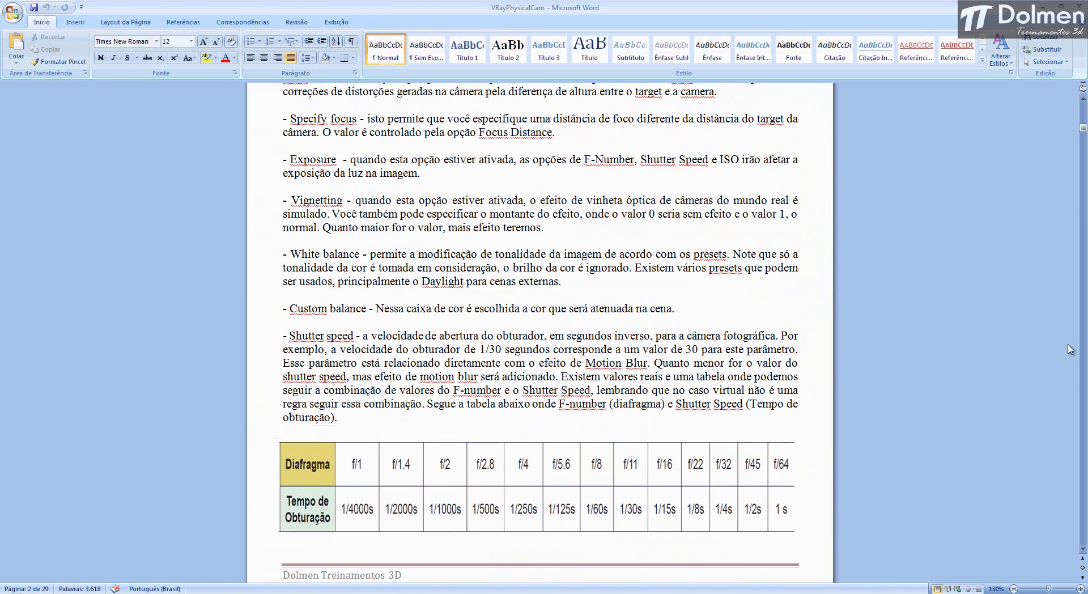
pyautogui.scroll(-2, 798, 453)
pyautogui.scroll(-1, 799, 453)
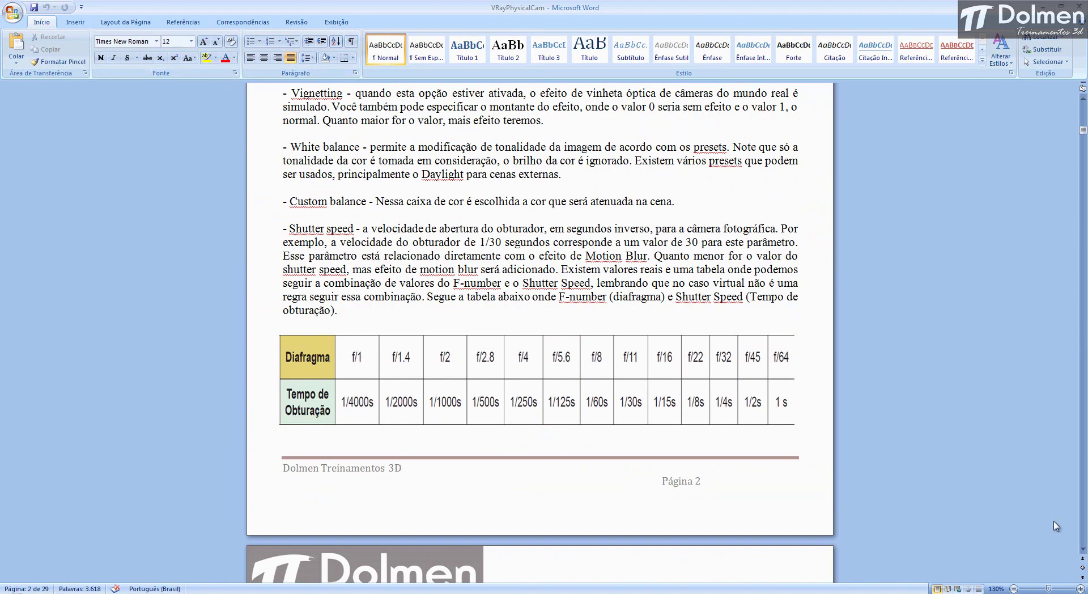
pyautogui.click(1081, 589)
pyautogui.click(1081, 589)
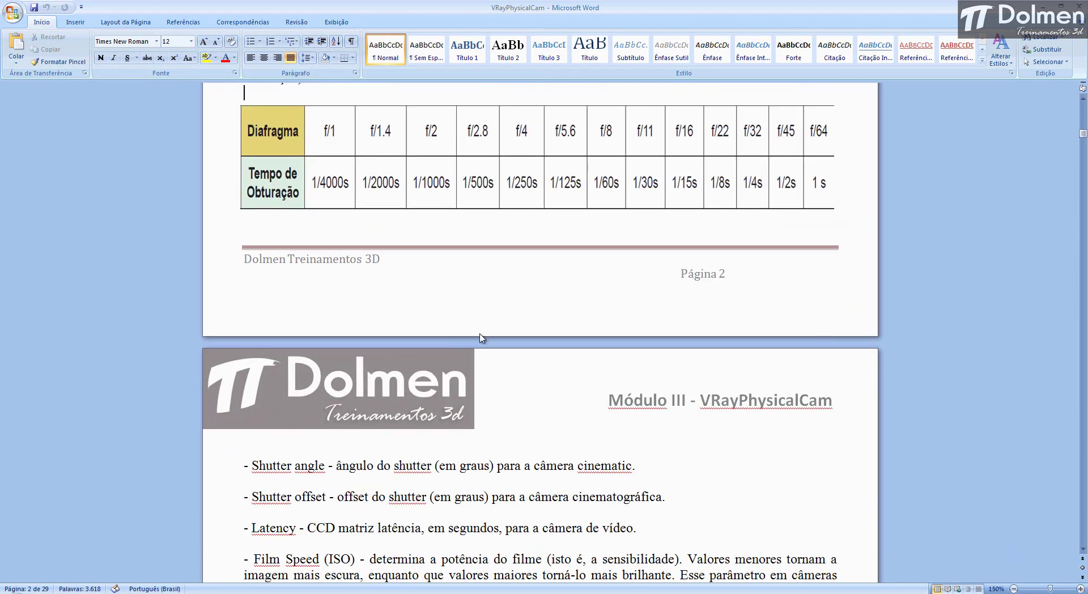
pyautogui.scroll(4, 483, 335)
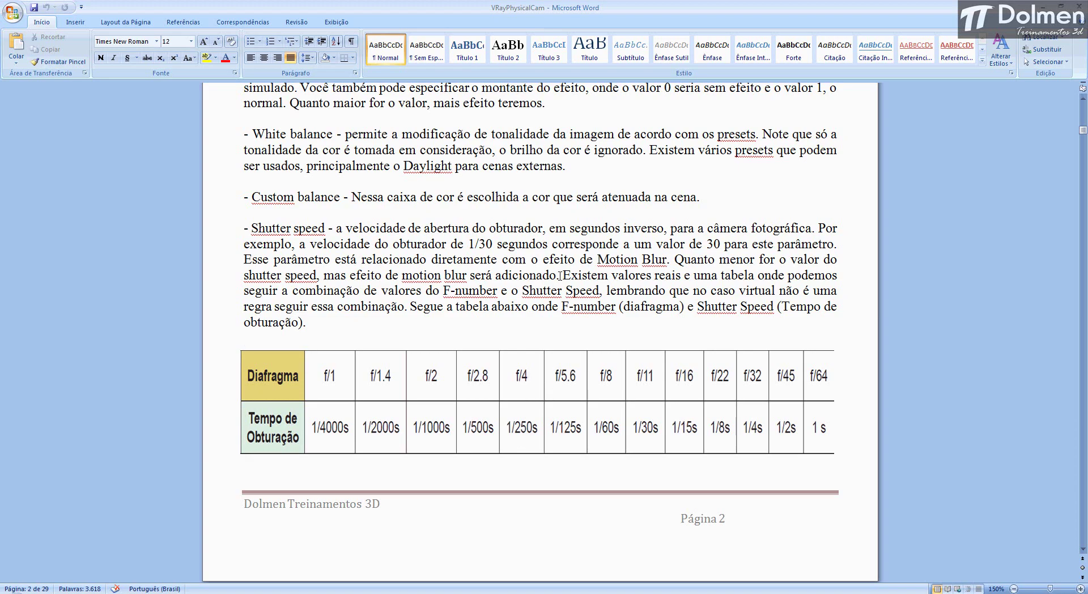
# Compare the table with Canon's Play simulator in Firefox, take a shot there with the current settings and close its review
pyautogui.hotkey('alt', 'Tab')
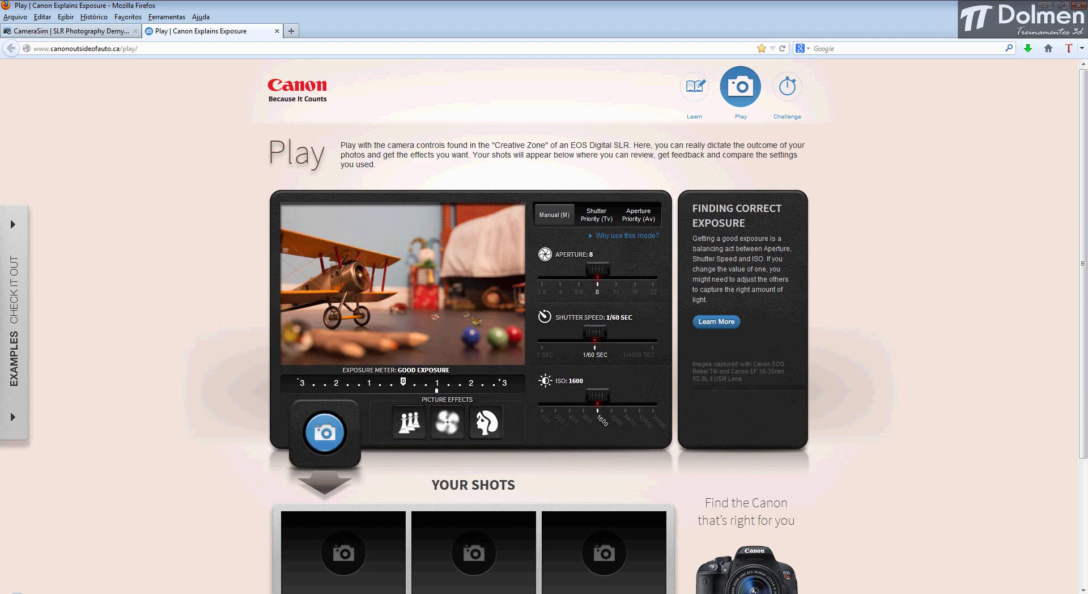
pyautogui.click(365, 593)
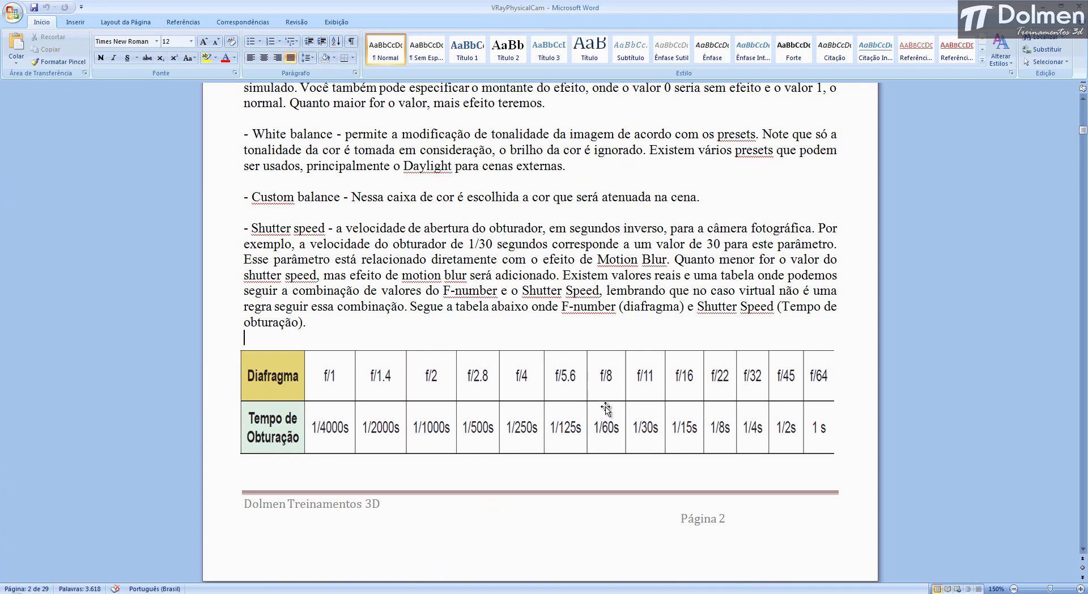
pyautogui.hotkey('alt', 'Tab')
pyautogui.click(330, 430)
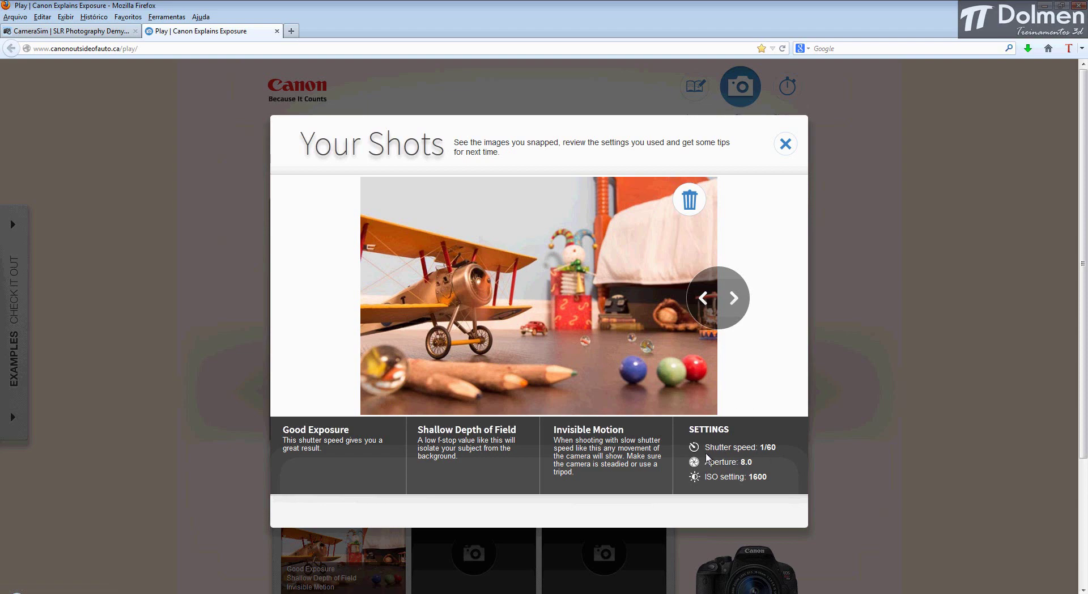
pyautogui.click(785, 145)
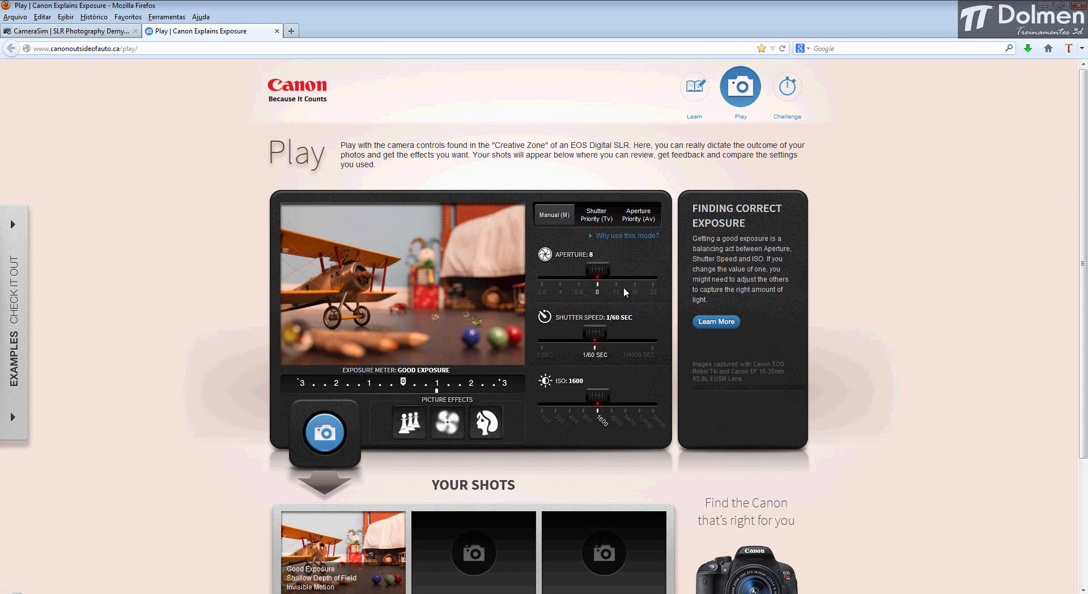
# Take a second shot with aperture 4 and shutter speed 1/350 sec, closing its review
pyautogui.moveTo(595, 273); pyautogui.dragTo(565, 274)
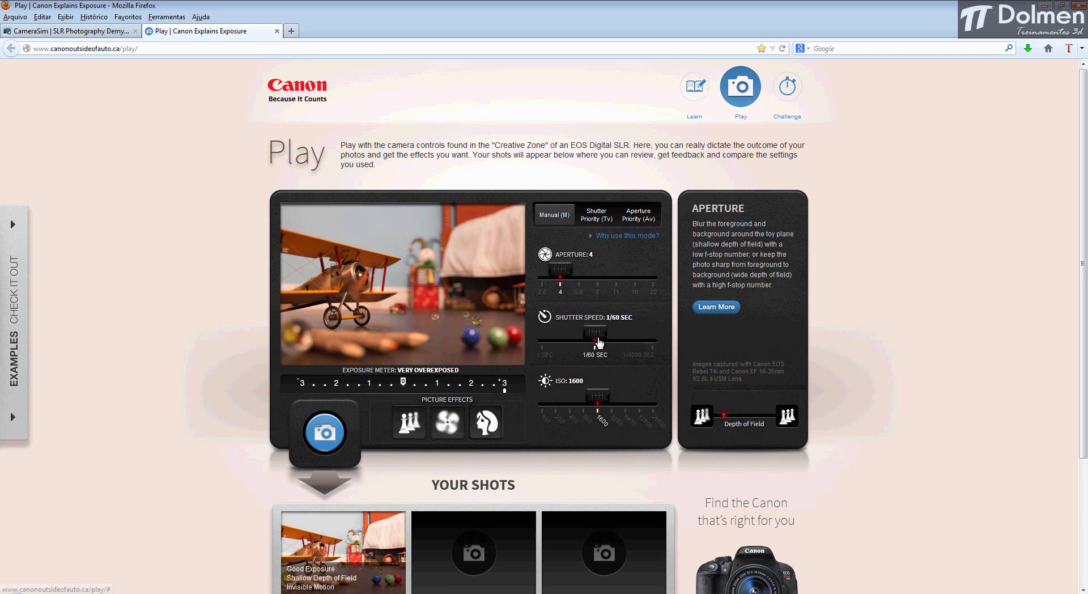
pyautogui.moveTo(598, 342); pyautogui.dragTo(621, 339)
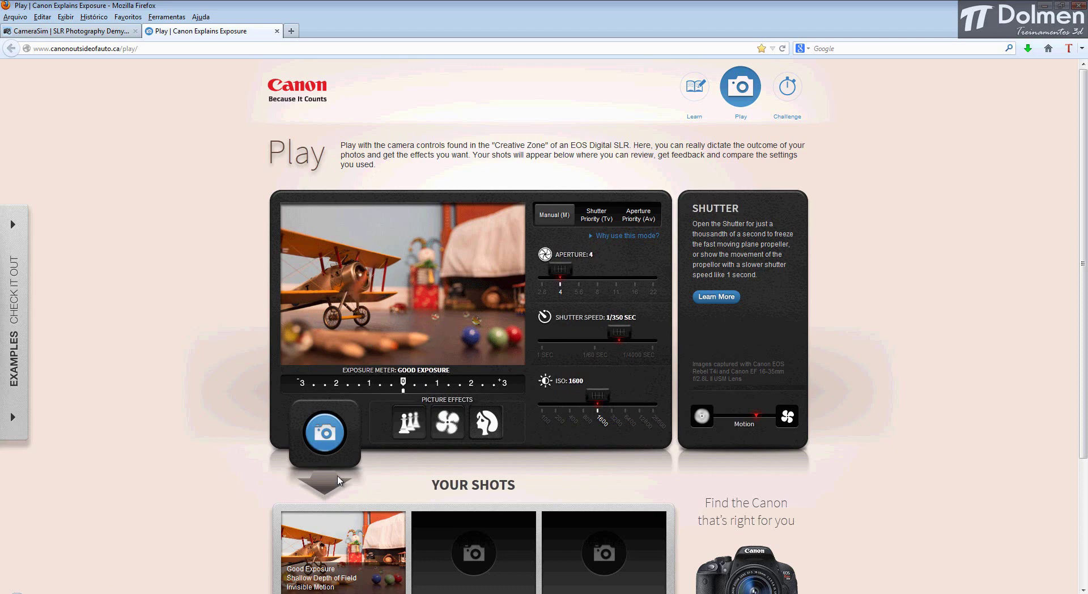
pyautogui.click(324, 431)
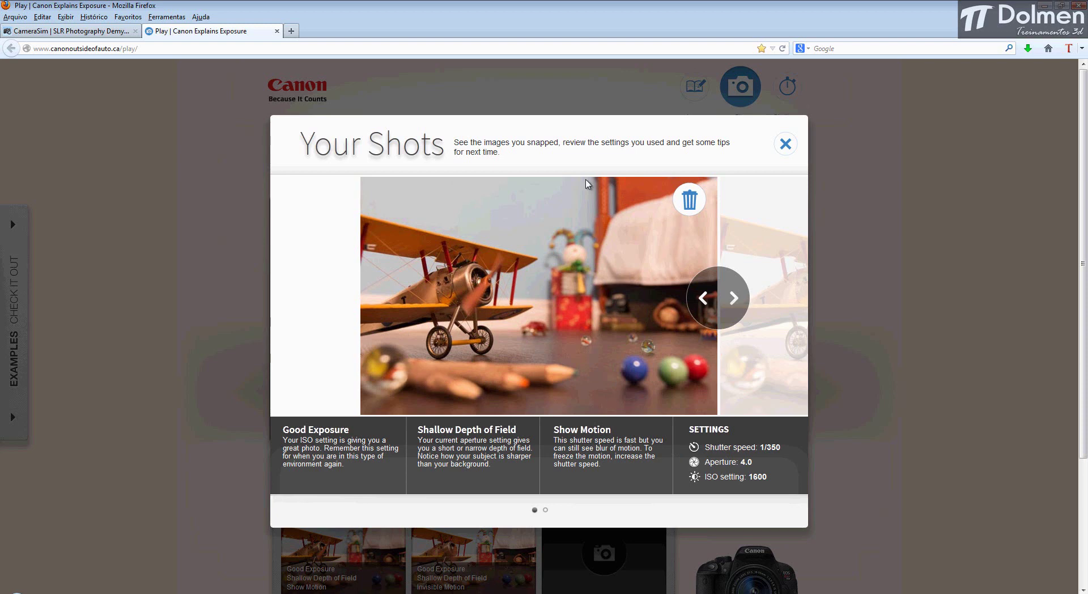
pyautogui.click(786, 144)
# Take a third shot with aperture 2.8 and ISO 800, closing its review
pyautogui.moveTo(564, 276); pyautogui.dragTo(524, 271)
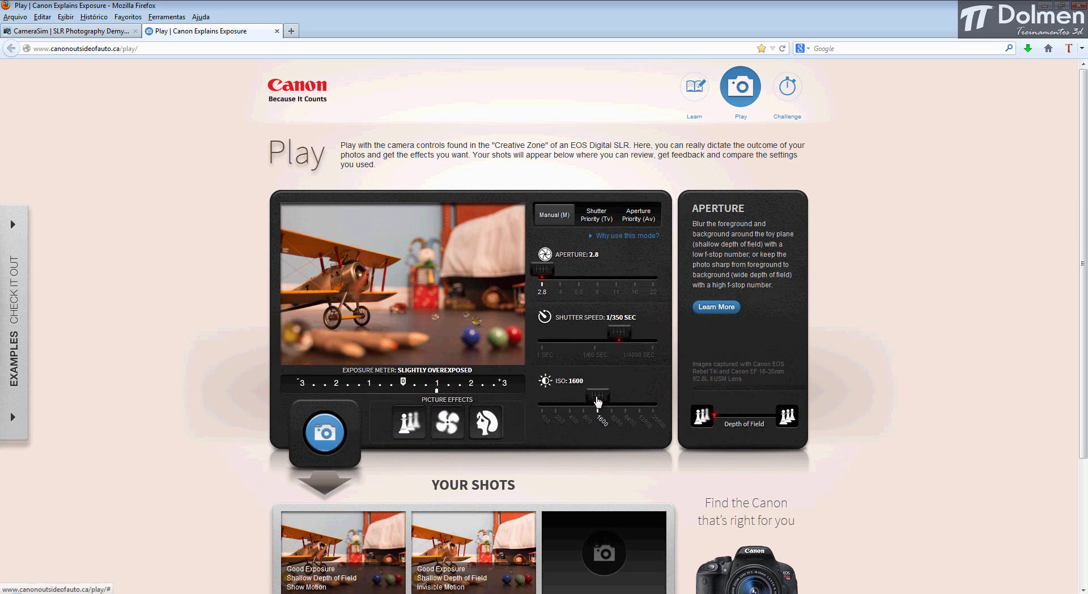
pyautogui.moveTo(598, 401); pyautogui.dragTo(587, 401)
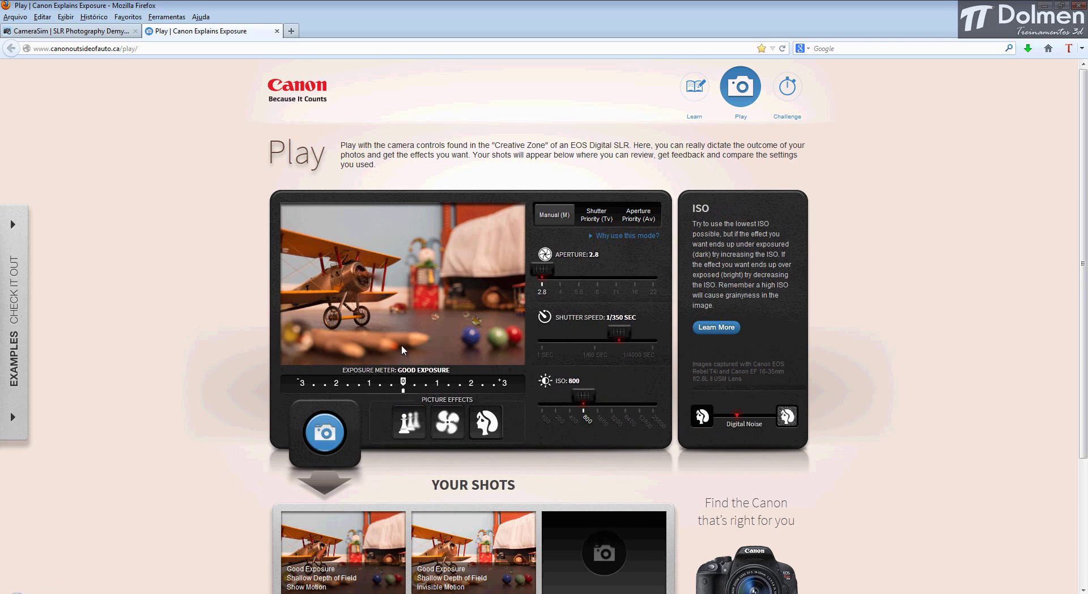
pyautogui.click(324, 434)
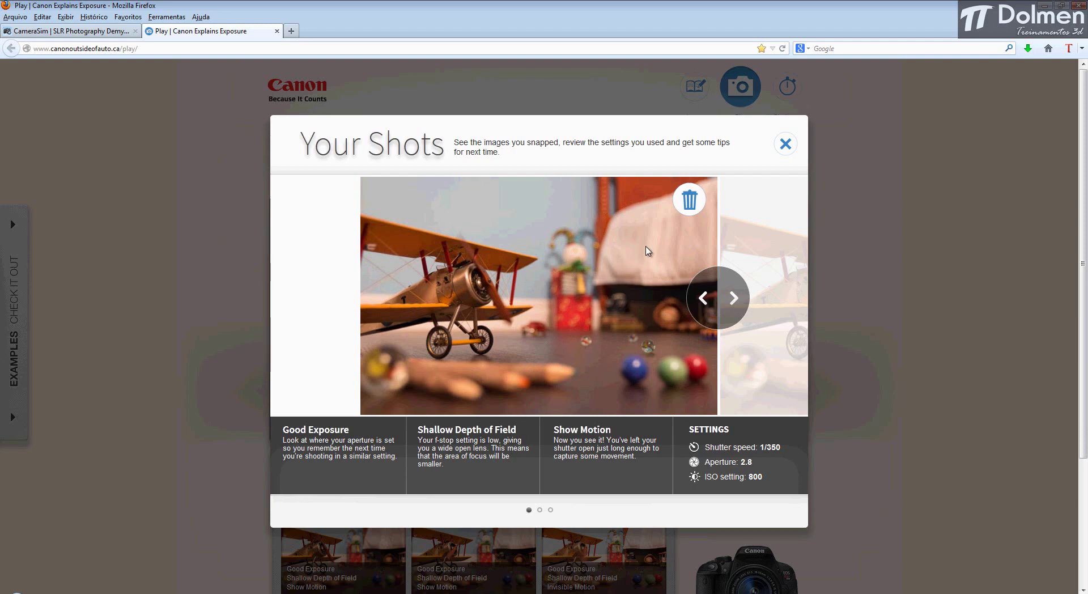
pyautogui.click(787, 145)
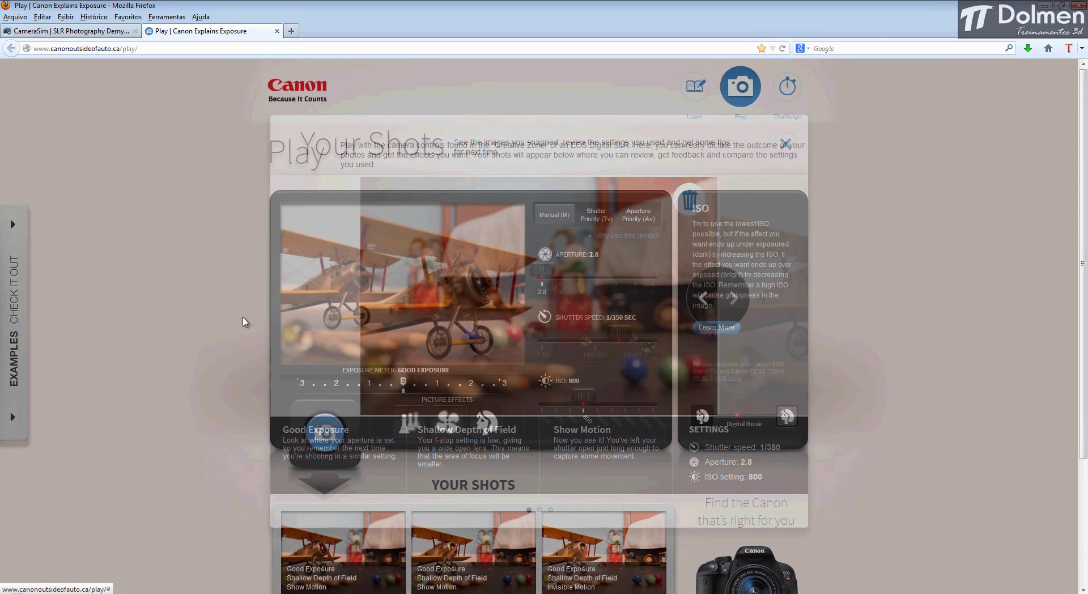
# Compare the aperture 2.8 and aperture 4.0 photos in Your Shots on depth of field and their settings
pyautogui.scroll(-3, 256, 317)
pyautogui.click(343, 390)
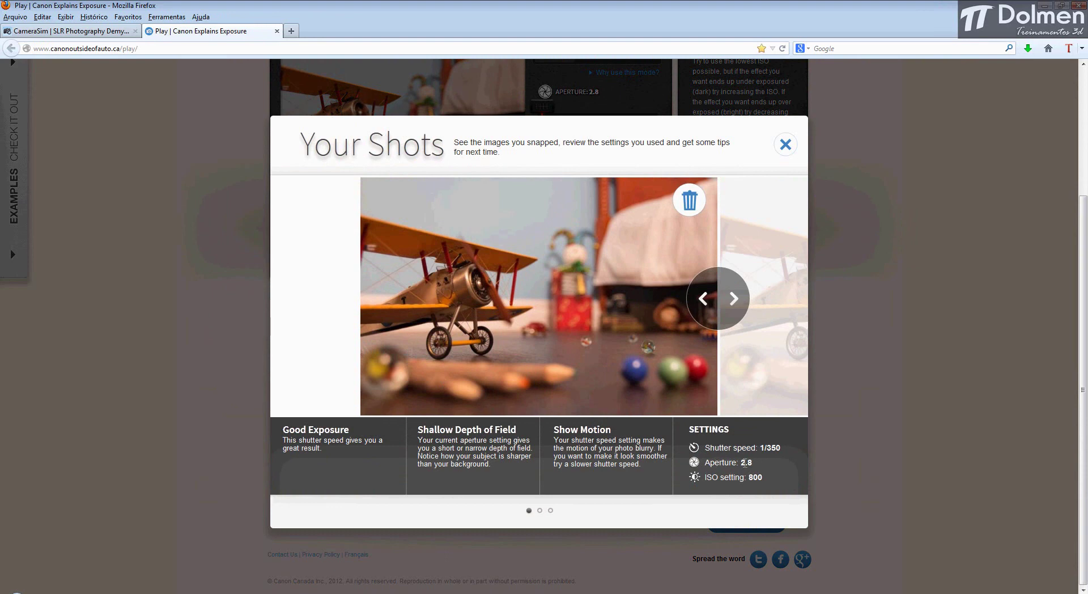
pyautogui.click(735, 299)
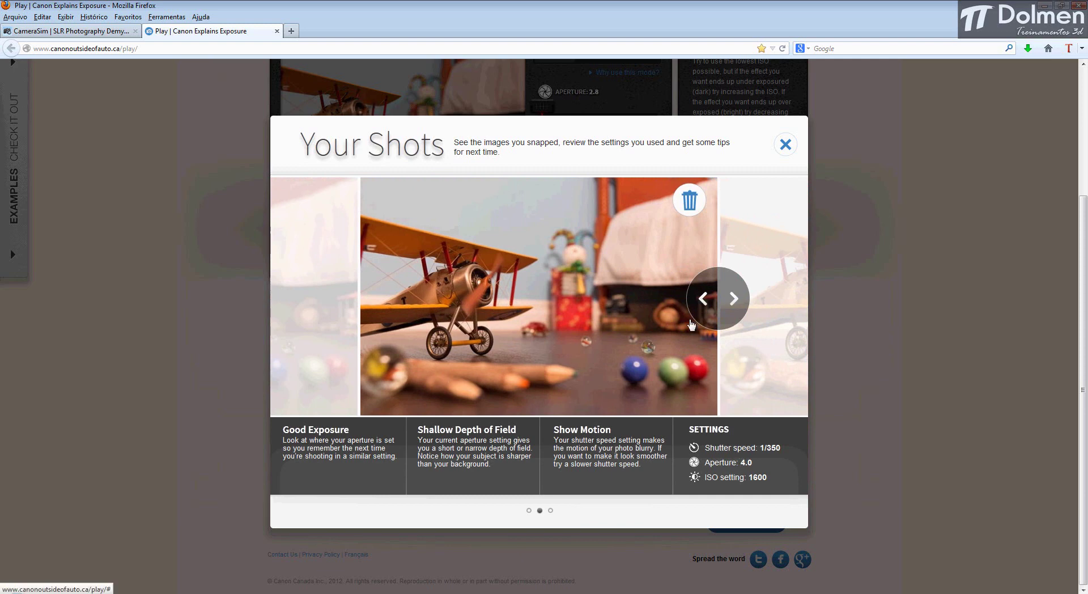
pyautogui.click(703, 299)
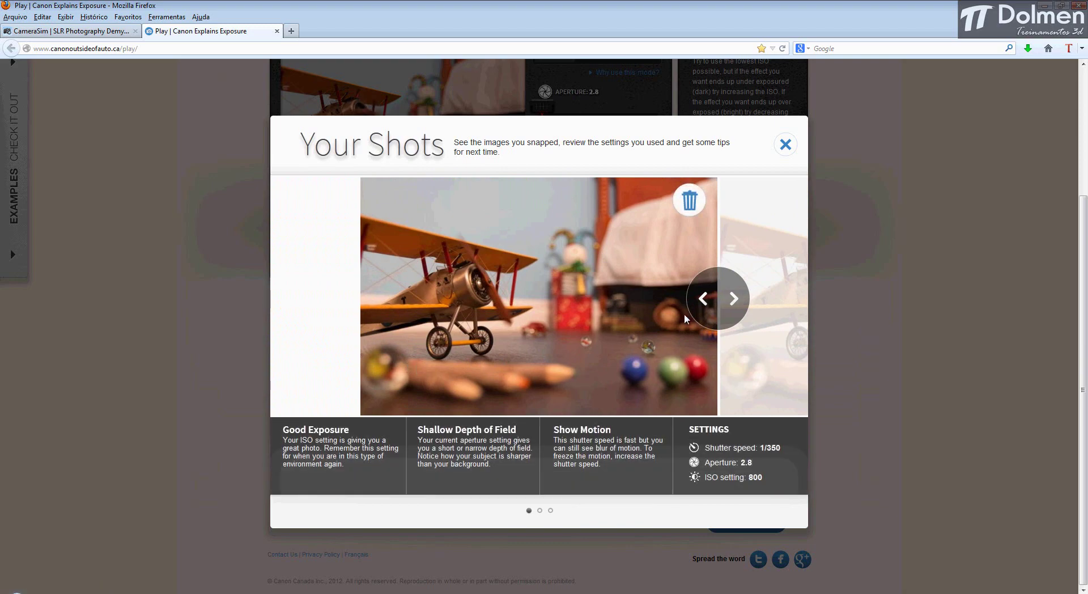
pyautogui.click(733, 299)
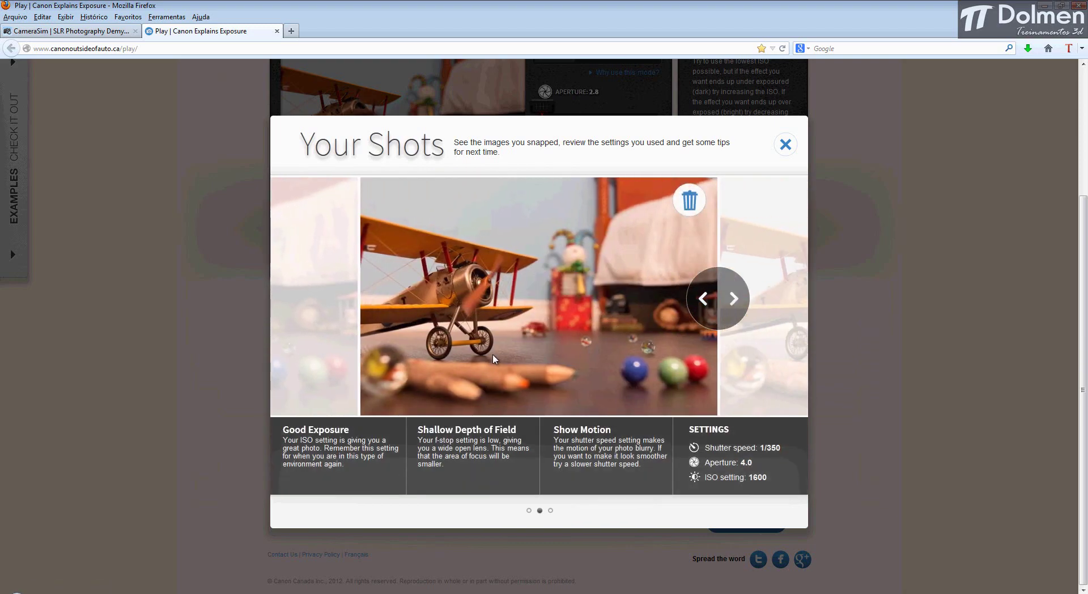
# Delete the shot taken at aperture 8.0 and 1/60 shutter speed from Your Shots
pyautogui.click(733, 298)
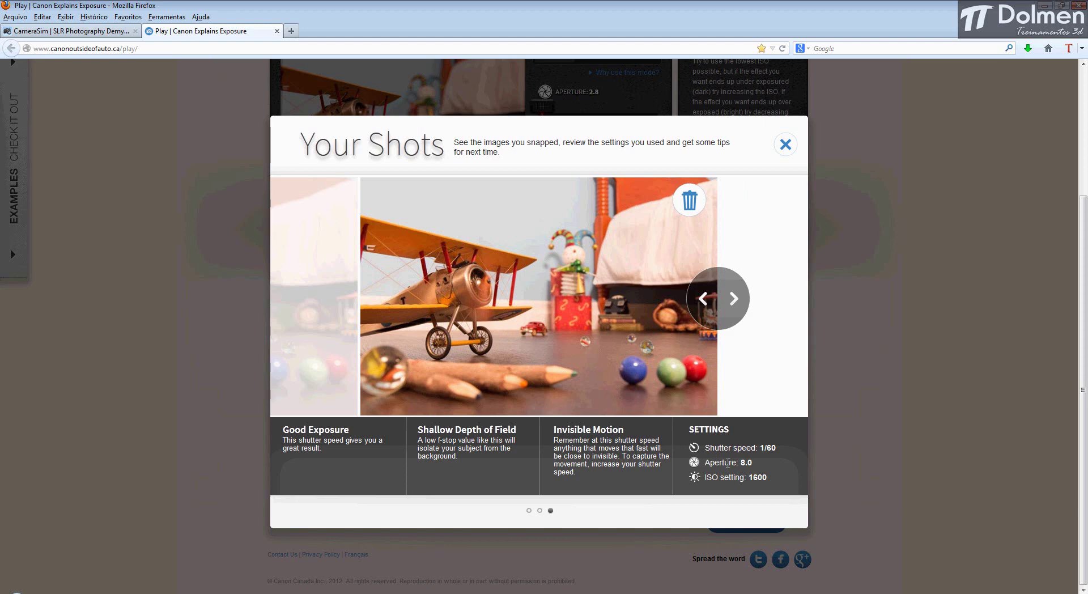
pyautogui.click(689, 202)
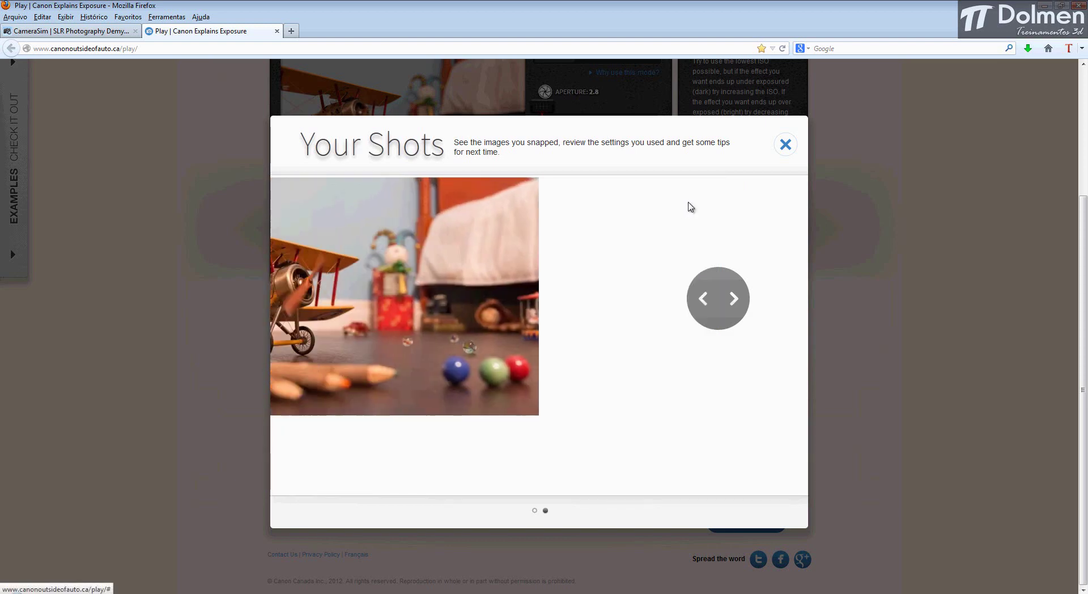
# Delete the remaining photos from Your Shots and return to the camera controls
pyautogui.click(691, 202)
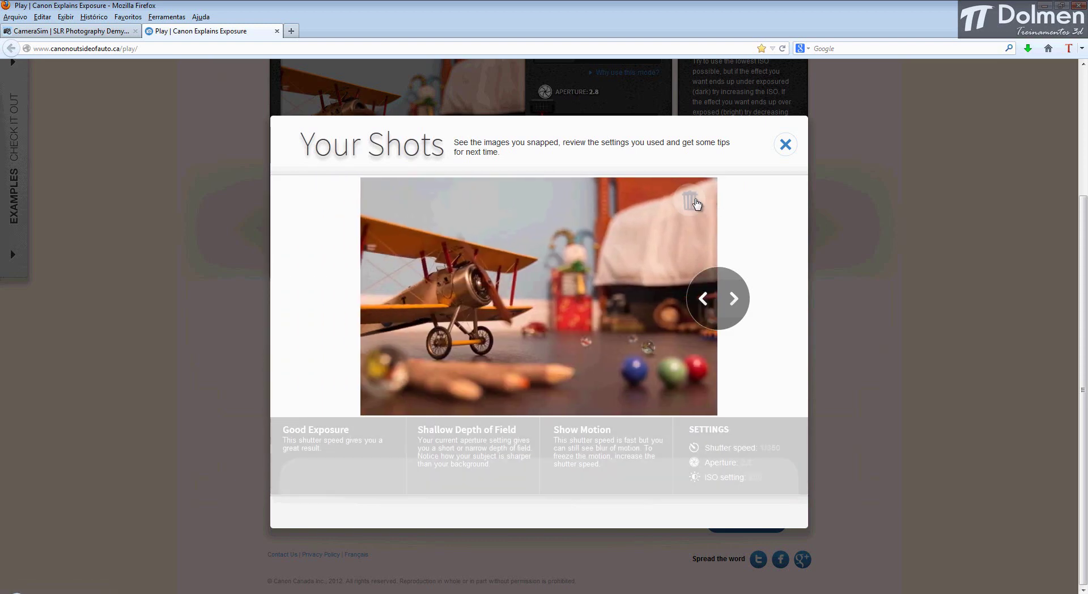
pyautogui.scroll(3, 151, 457)
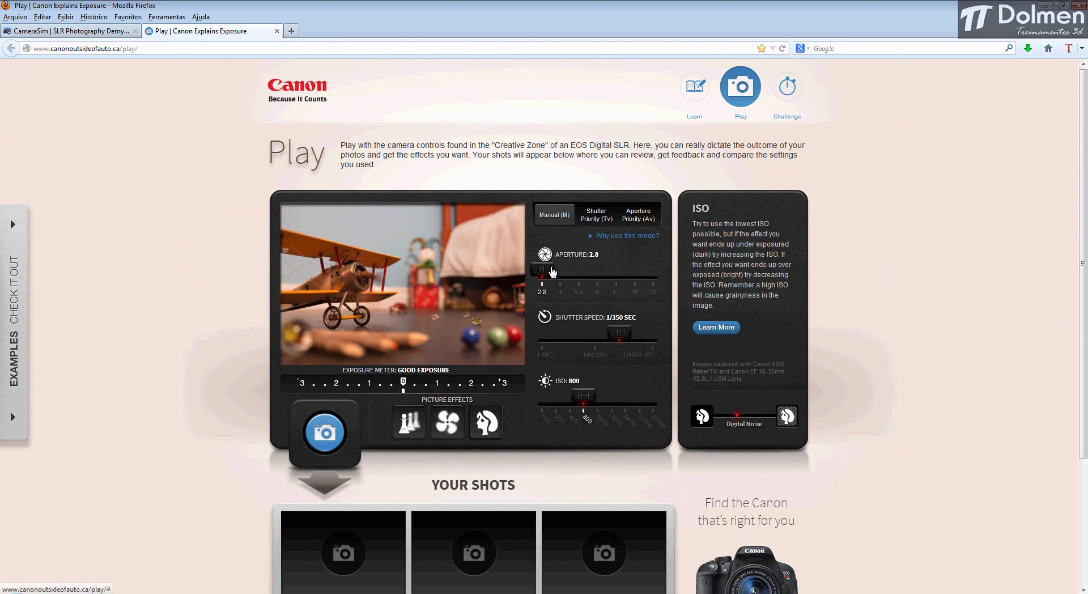
# Take a shot with aperture 11, shutter speed 1/45 sec and ISO 1600, closing its review
pyautogui.moveTo(553, 271); pyautogui.dragTo(600, 268)
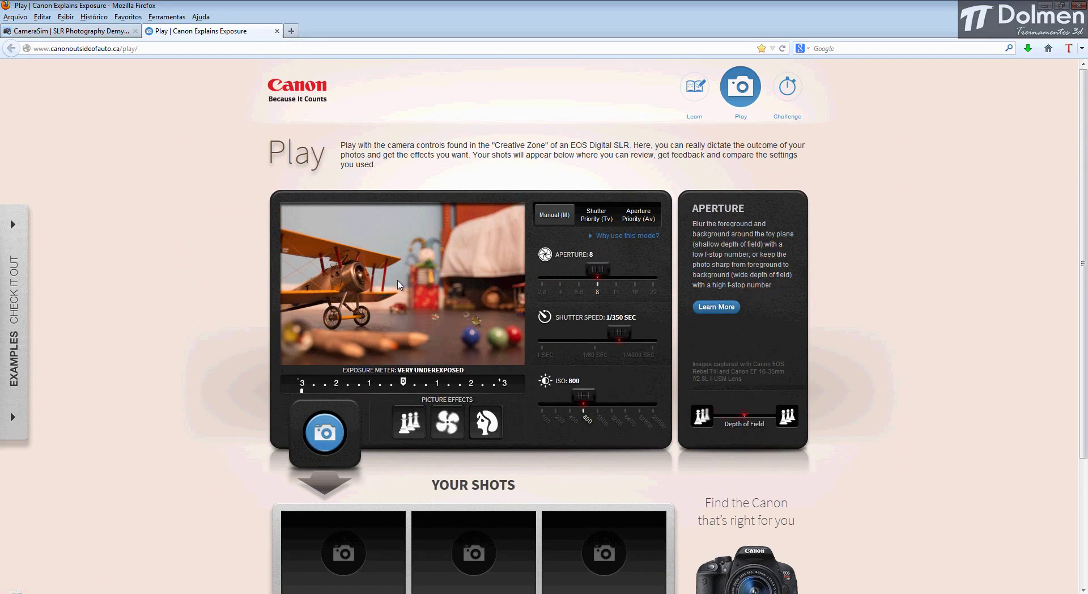
pyautogui.moveTo(605, 271); pyautogui.dragTo(616, 272)
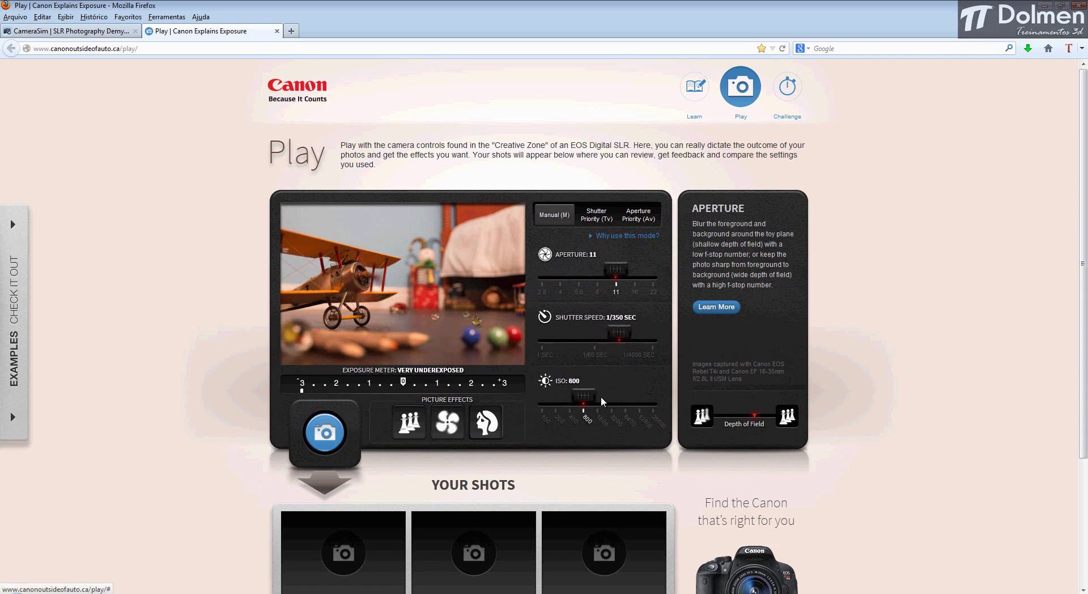
pyautogui.moveTo(587, 401); pyautogui.dragTo(617, 399)
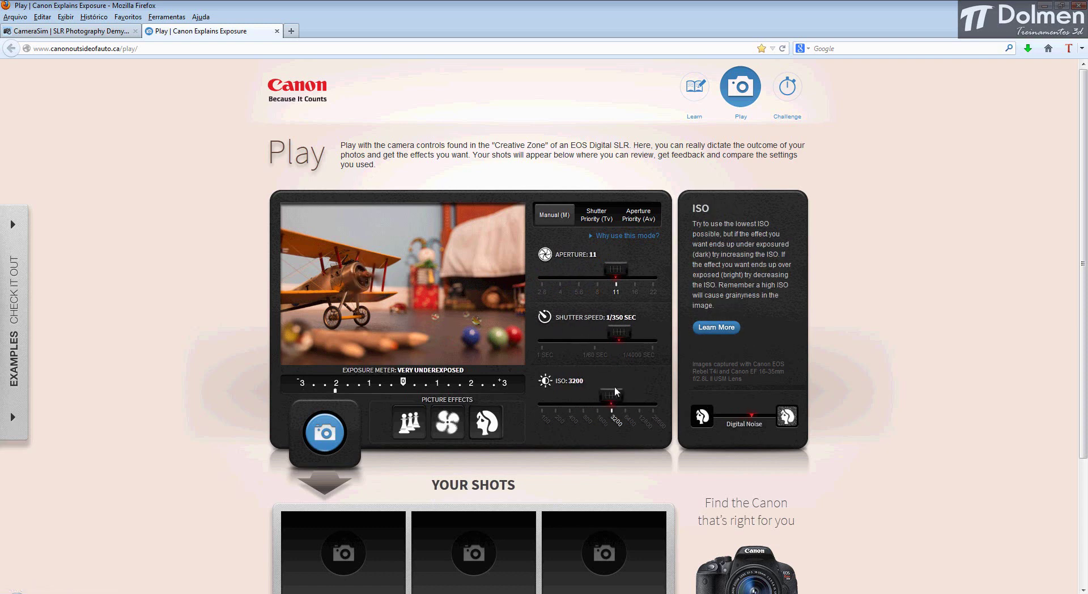
pyautogui.moveTo(614, 399); pyautogui.dragTo(598, 400)
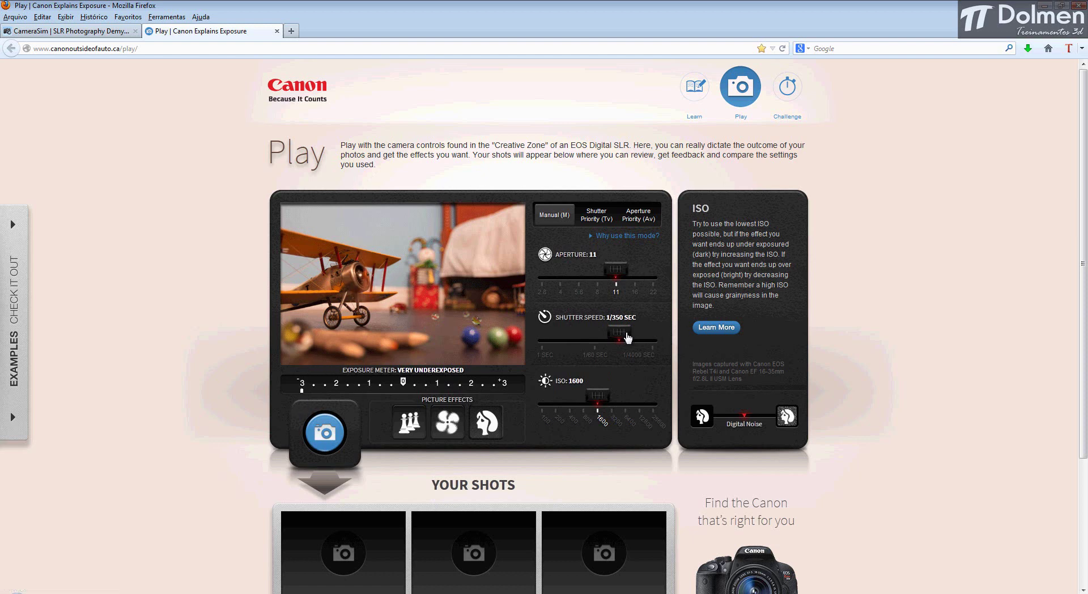
pyautogui.moveTo(625, 338); pyautogui.dragTo(590, 337)
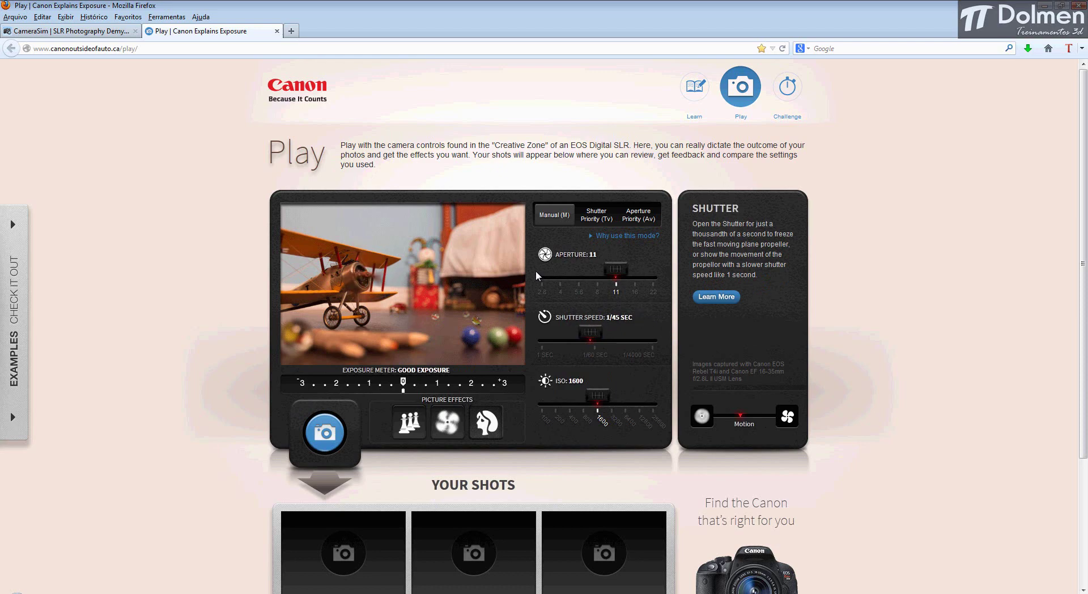
pyautogui.click(319, 434)
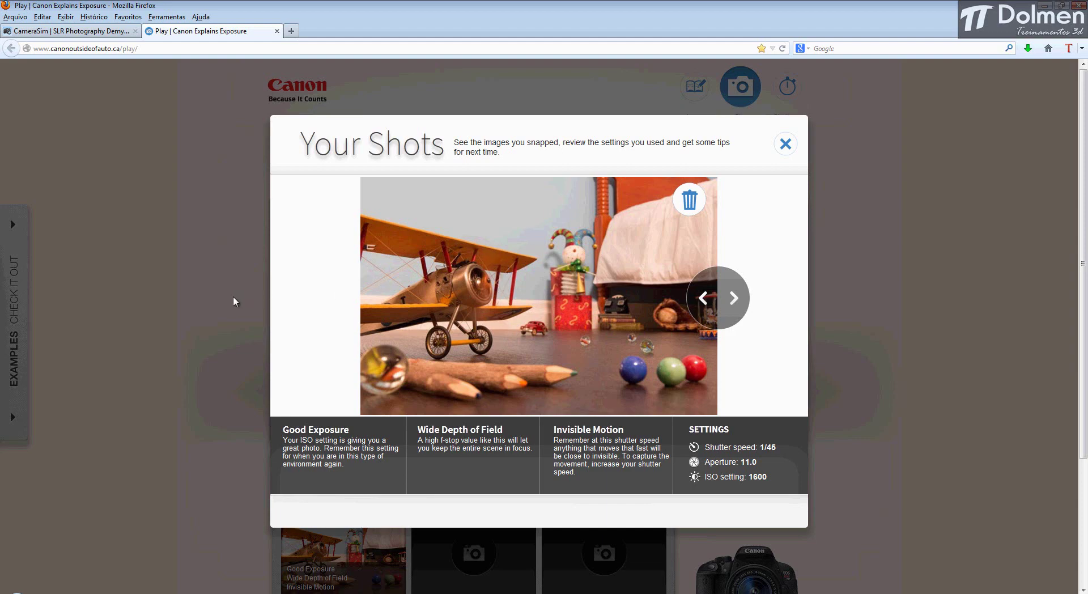
pyautogui.click(175, 296)
# Take a second shot with shutter speed 1/500 sec, aperture 5.6 and ISO 3200, closing its review
pyautogui.moveTo(590, 334); pyautogui.dragTo(625, 335)
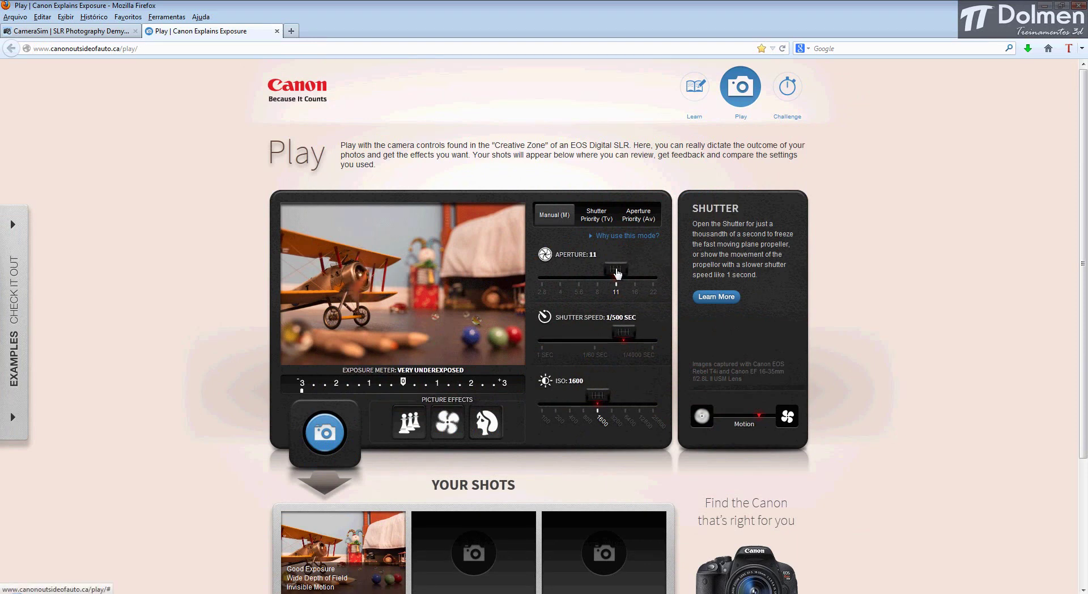
pyautogui.moveTo(617, 273); pyautogui.dragTo(579, 273)
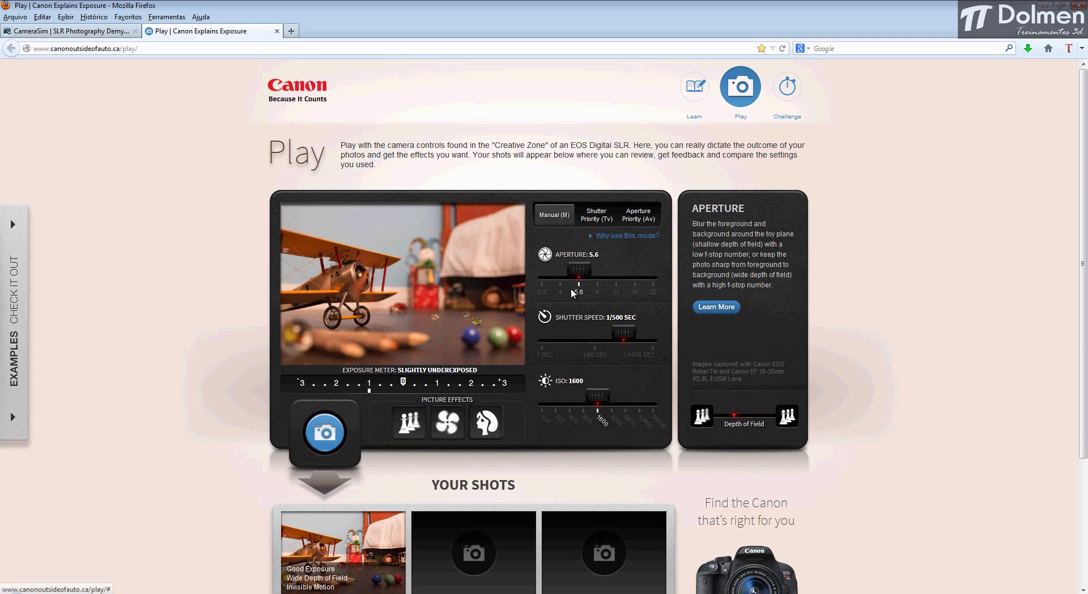
pyautogui.moveTo(598, 395); pyautogui.dragTo(611, 396)
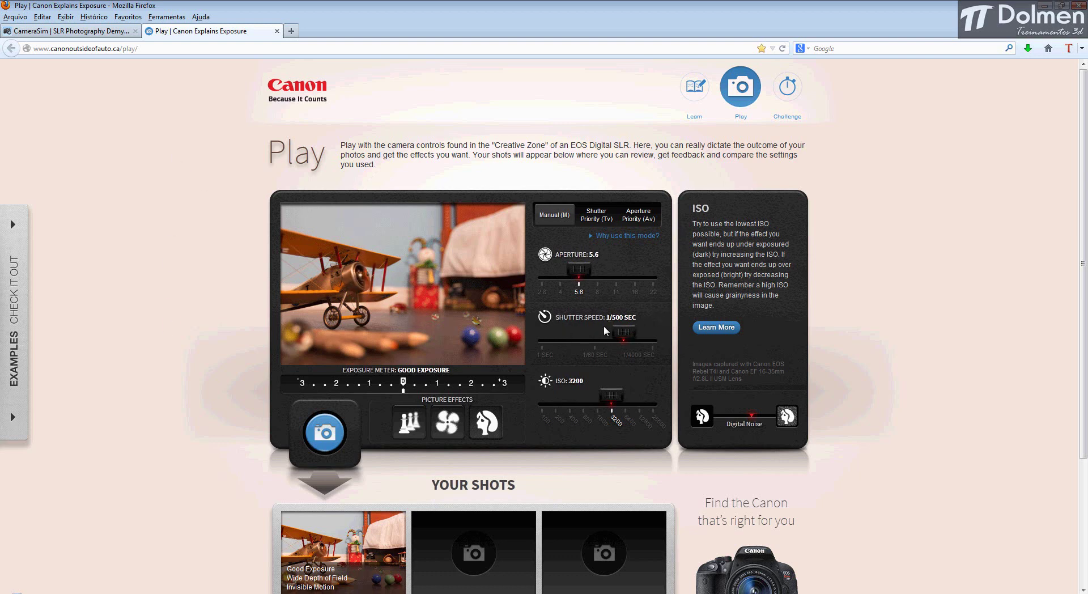
pyautogui.click(325, 433)
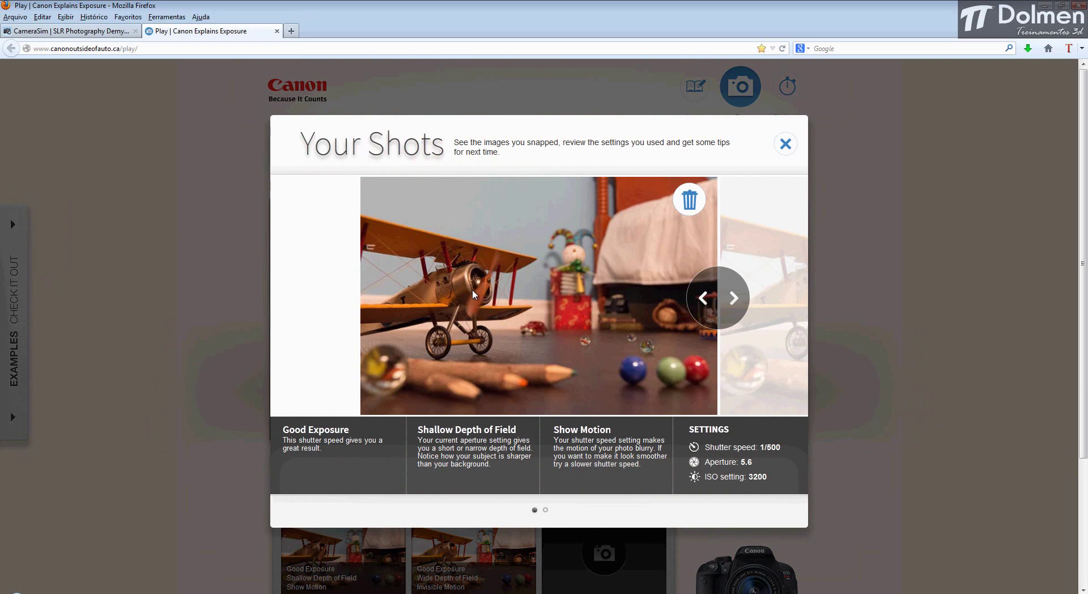
pyautogui.click(164, 279)
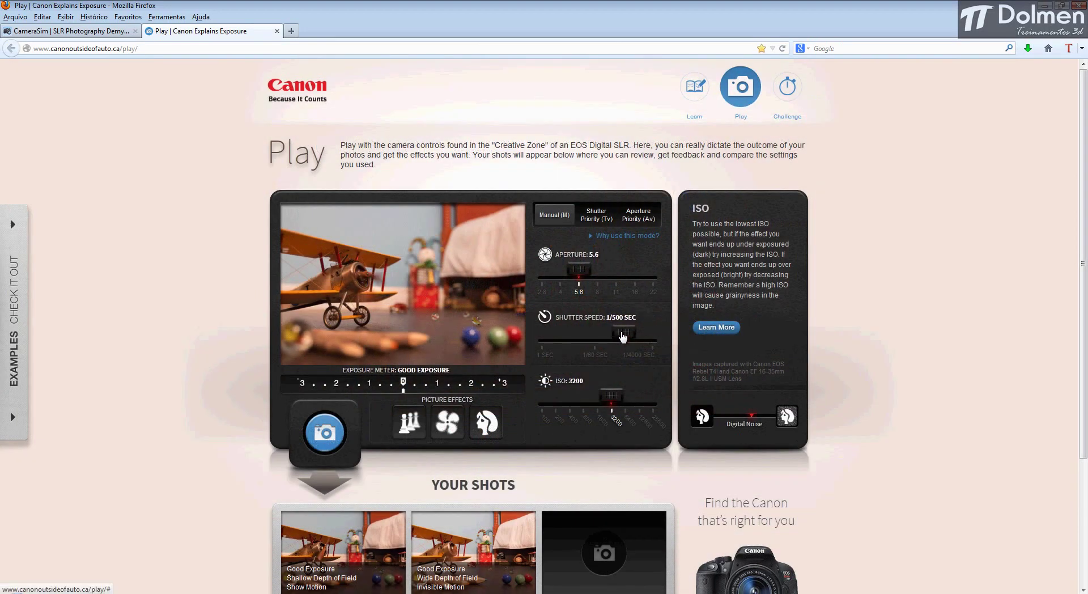
# Take a third shot with shutter speed 1/1500 sec, aperture 4 and ISO 6400
pyautogui.moveTo(632, 336); pyautogui.dragTo(639, 337)
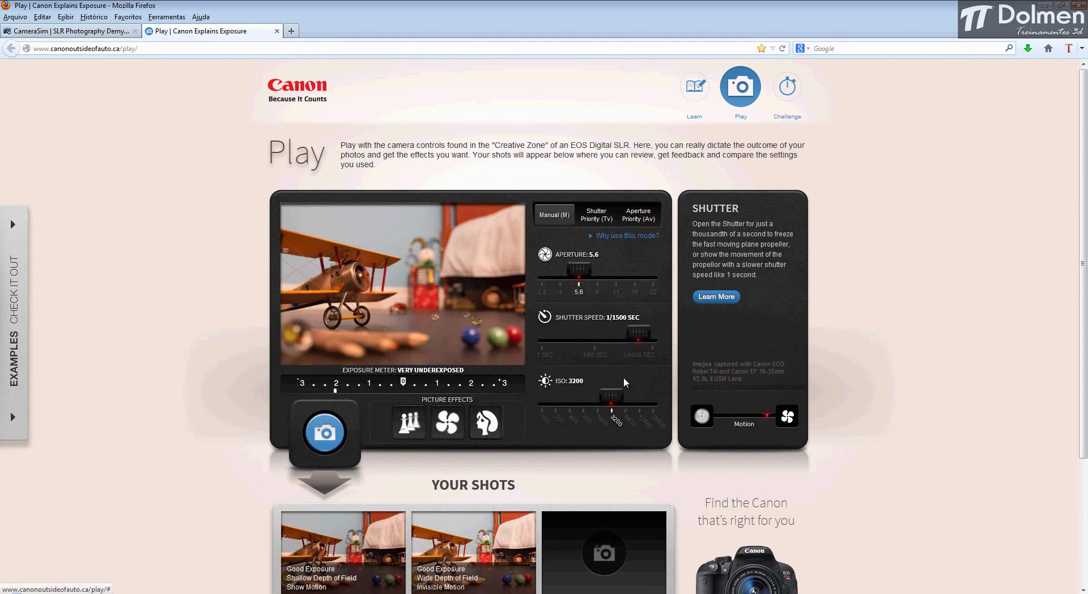
pyautogui.moveTo(578, 278); pyautogui.dragTo(559, 275)
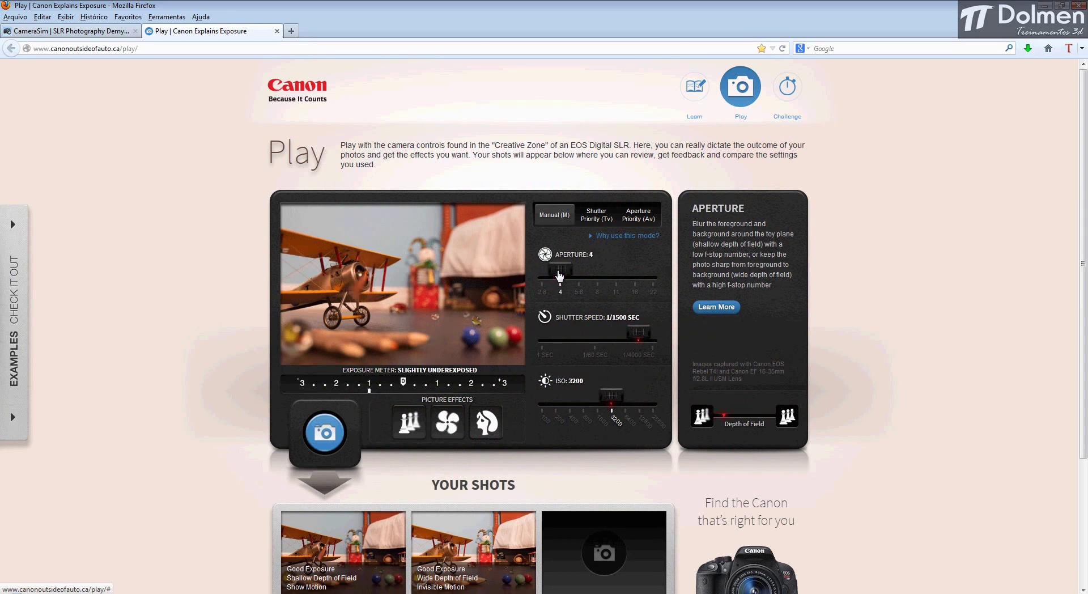
pyautogui.moveTo(611, 395); pyautogui.dragTo(625, 395)
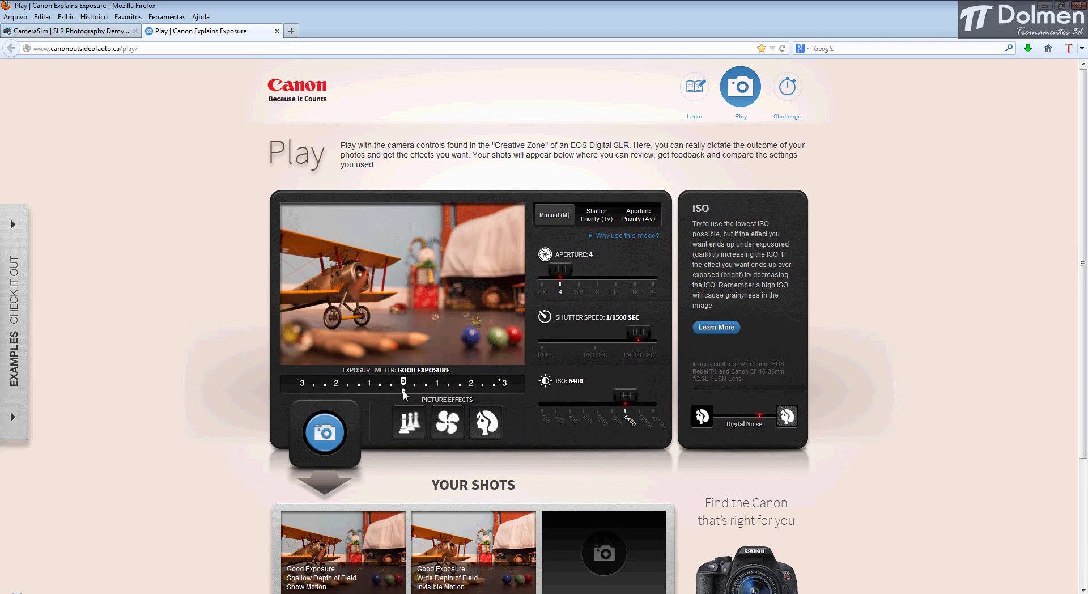
pyautogui.click(327, 432)
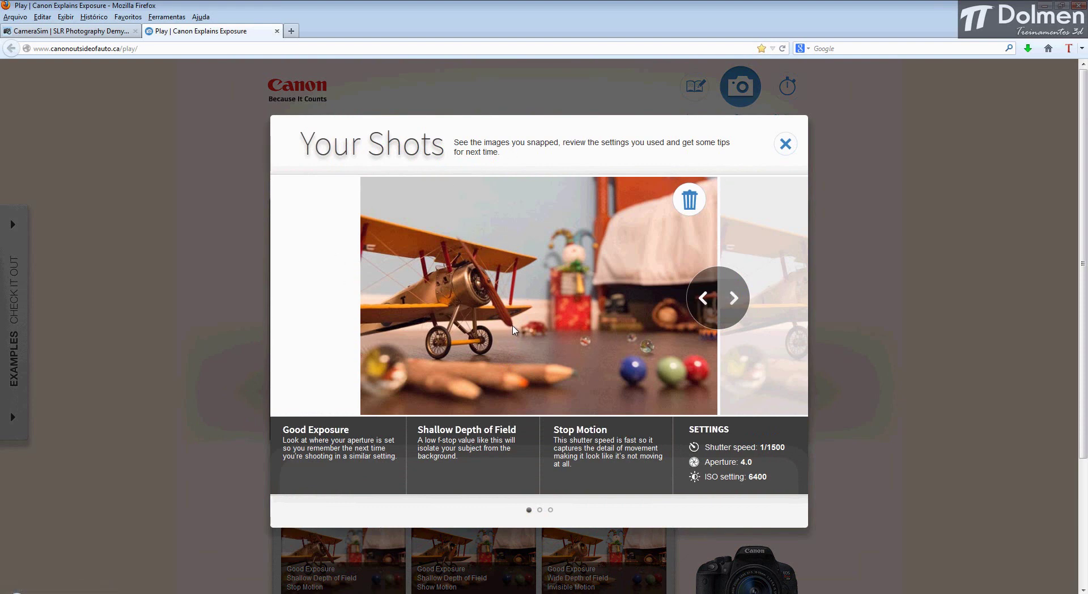
# Compare the propeller's motion and the depth of field across the three photos in Your Shots
pyautogui.click(734, 298)
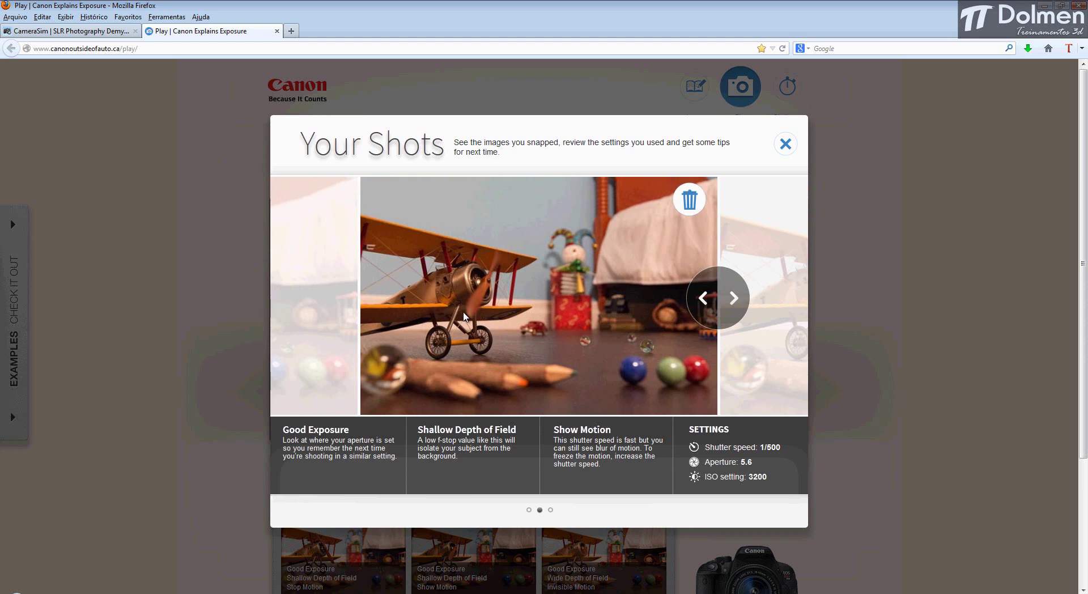
pyautogui.click(735, 298)
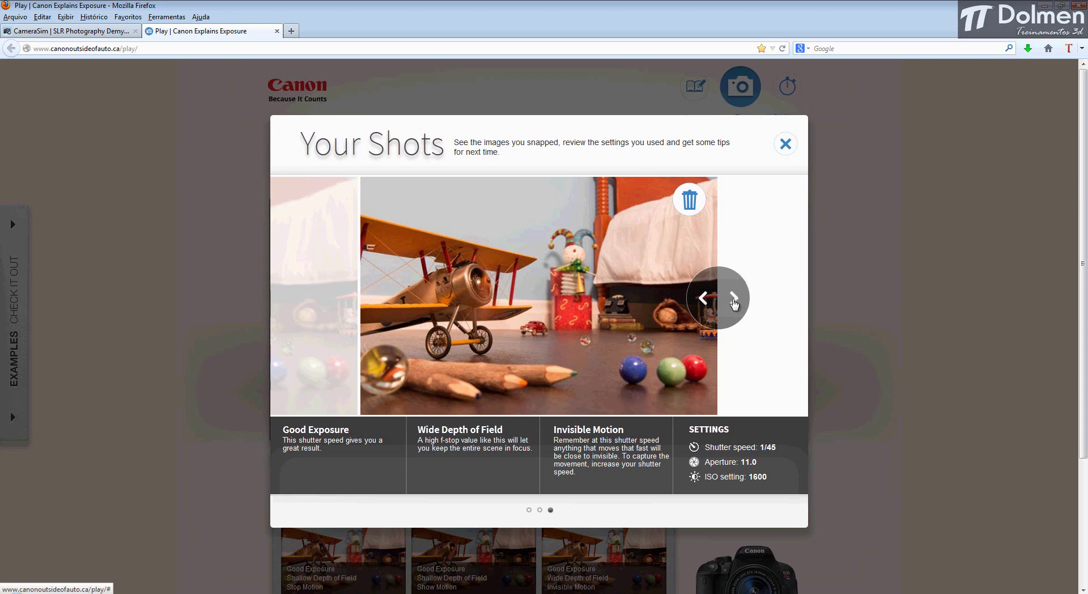
pyautogui.click(702, 299)
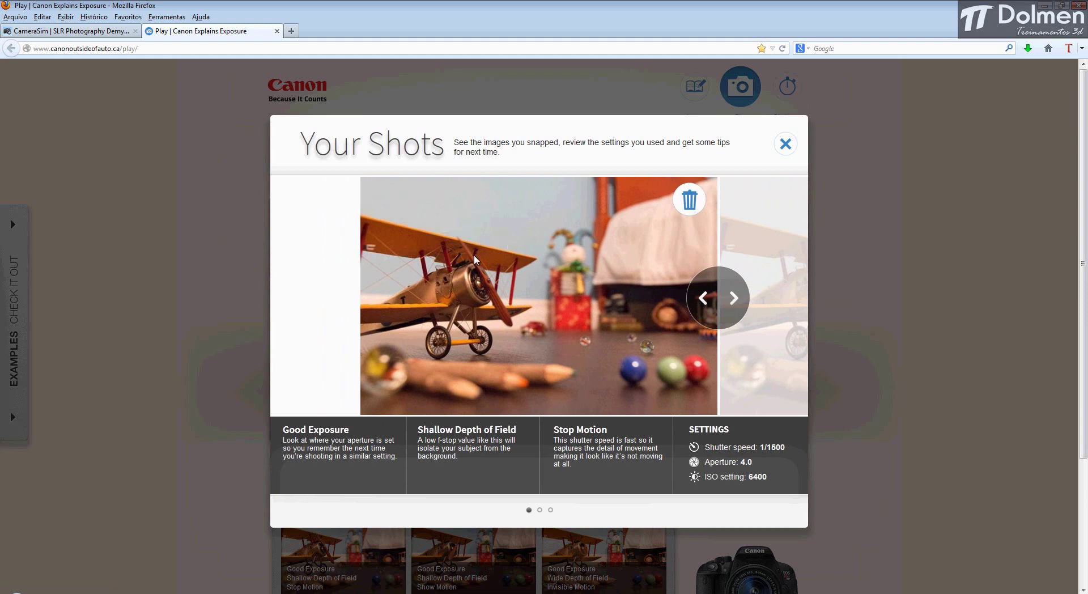
# Delete all three photos from Your Shots
pyautogui.click(690, 200)
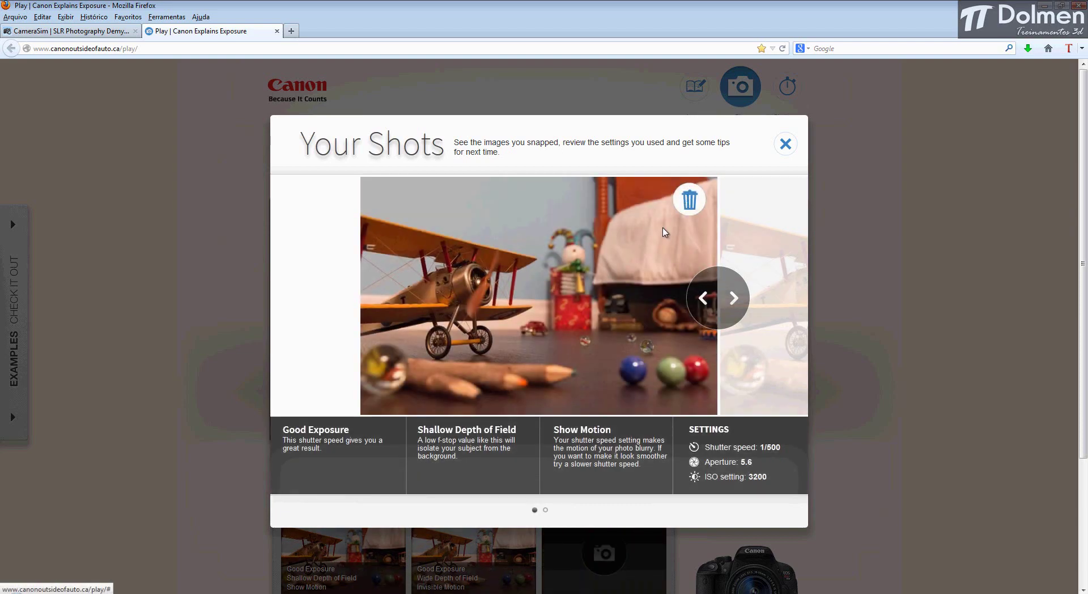
pyautogui.click(690, 200)
pyautogui.click(690, 200)
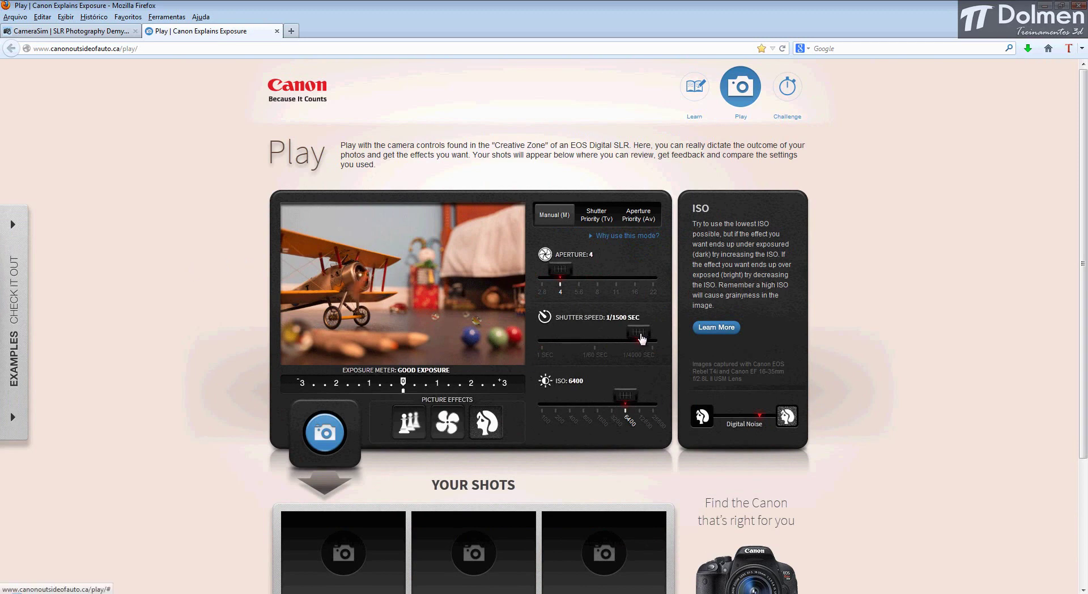
# Take a low-ISO shot with aperture 5.6, shutter speed 1/20 sec and ISO 200, closing its review
pyautogui.moveTo(638, 333); pyautogui.dragTo(597, 339)
pyautogui.moveTo(561, 274); pyautogui.dragTo(599, 277)
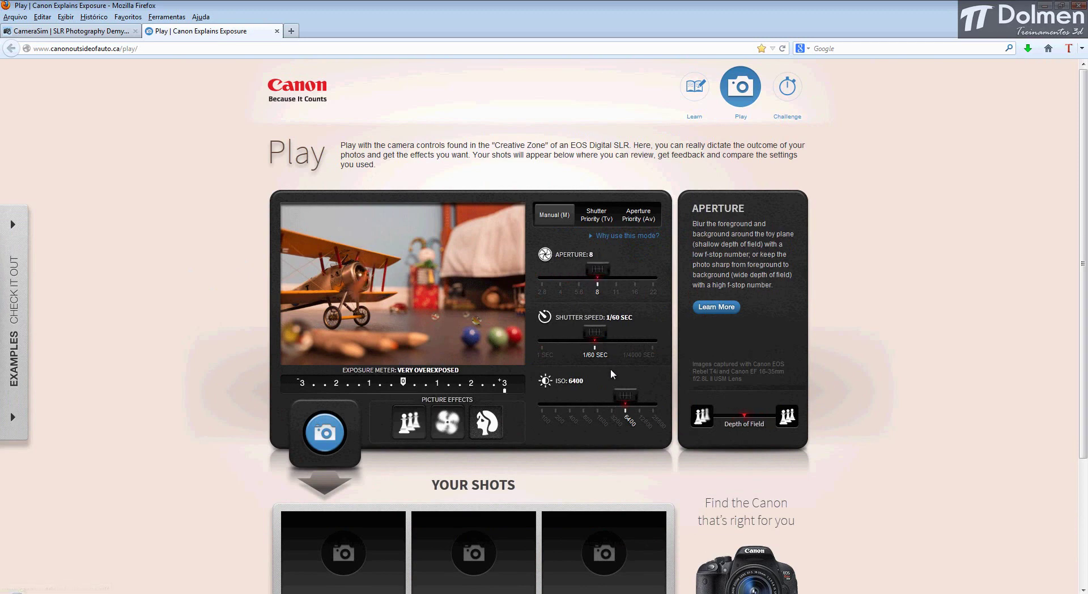
pyautogui.moveTo(597, 336)
pyautogui.mouseDown()
pyautogui.moveTo(559, 339)
pyautogui.moveTo(595, 339)
pyautogui.mouseUp()
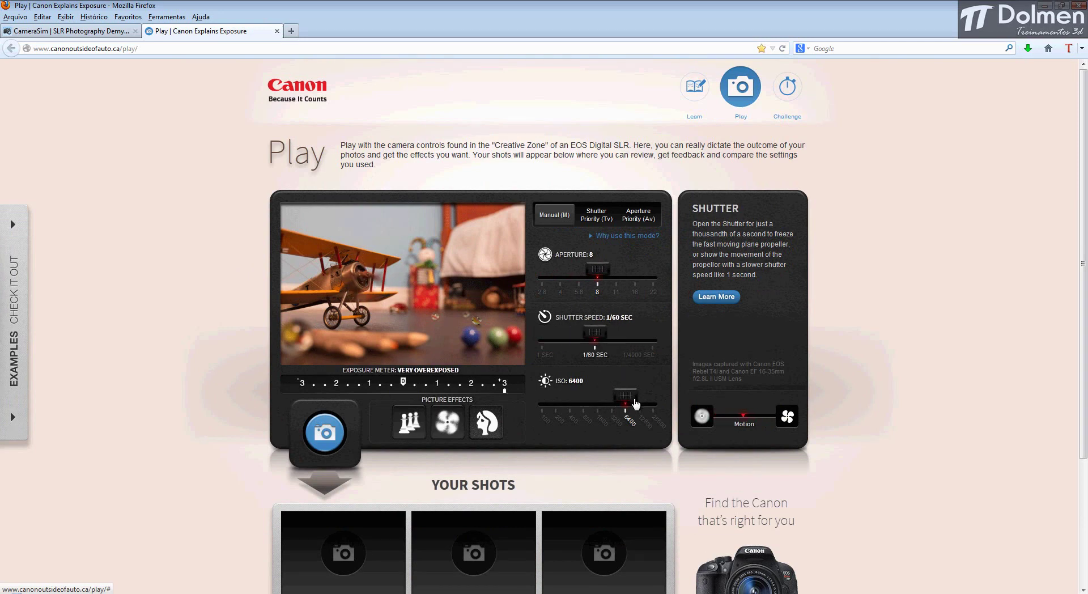
pyautogui.moveTo(624, 398); pyautogui.dragTo(555, 400)
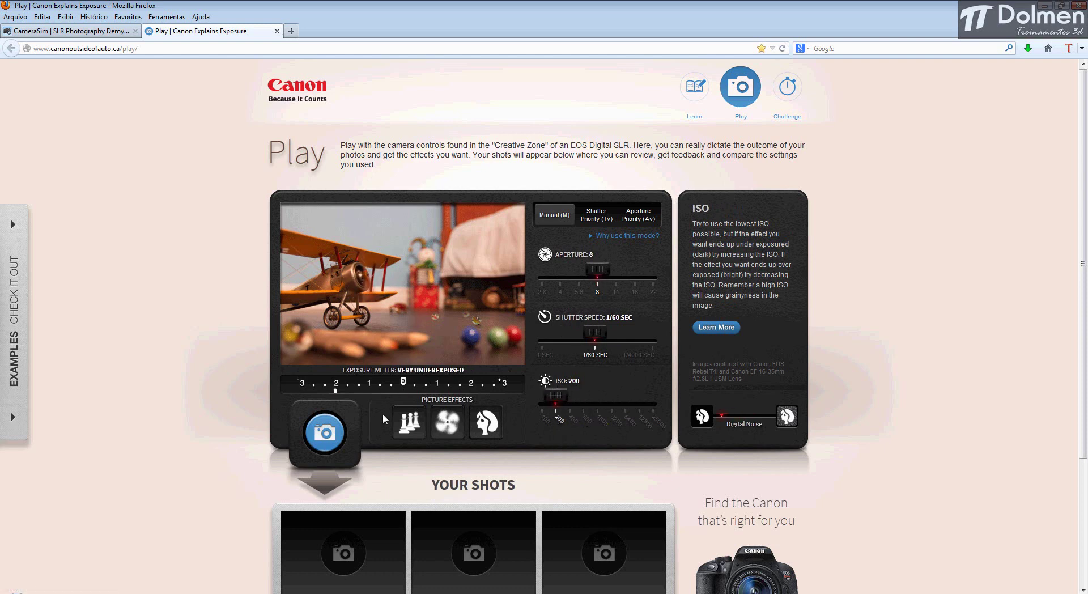
pyautogui.moveTo(594, 274); pyautogui.dragTo(581, 275)
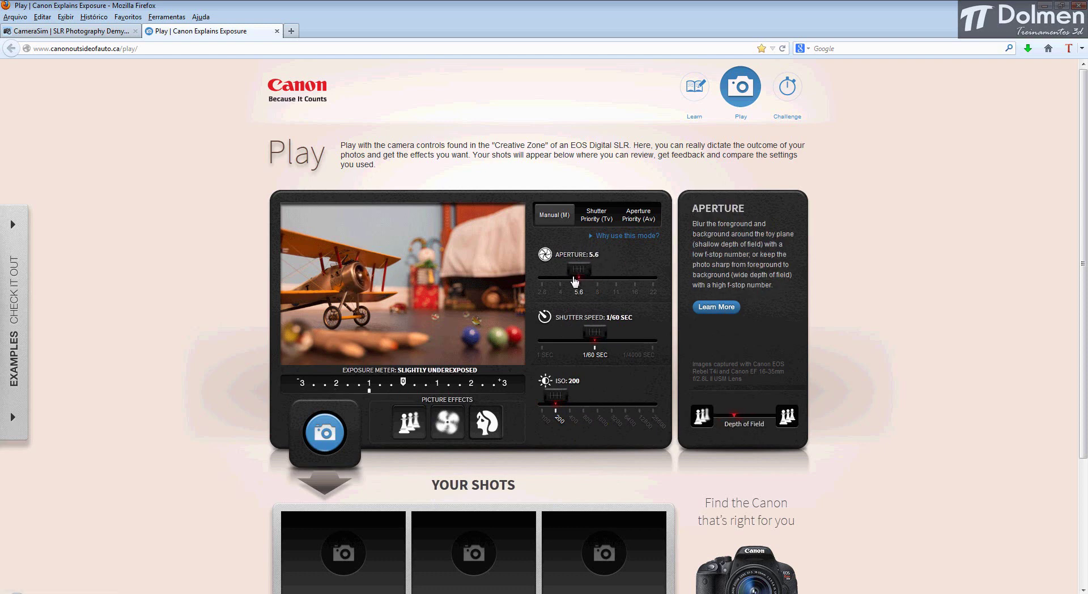
pyautogui.moveTo(595, 339); pyautogui.dragTo(586, 339)
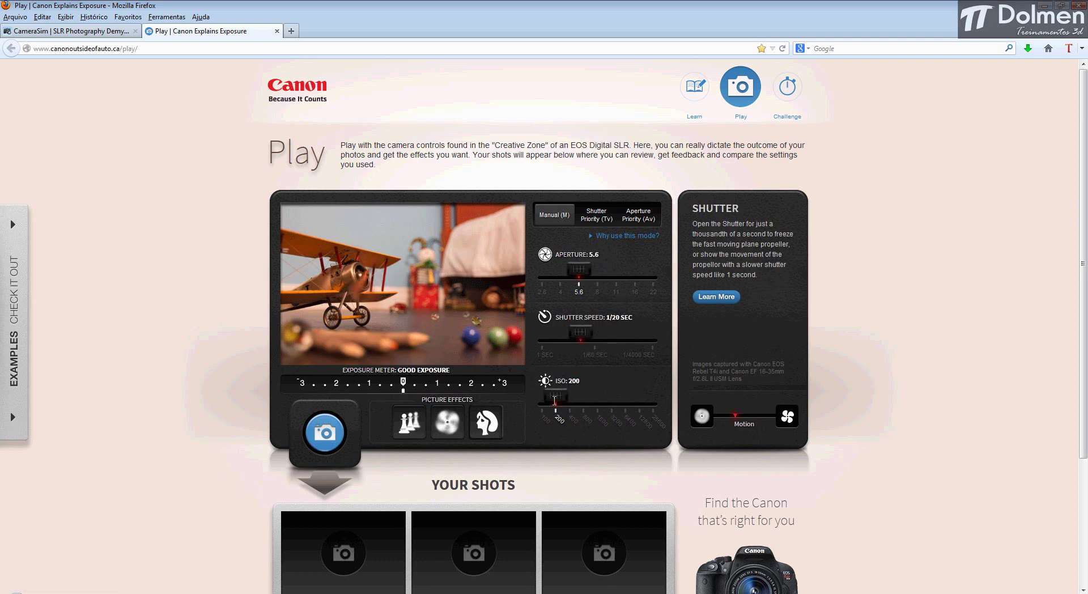
pyautogui.click(329, 432)
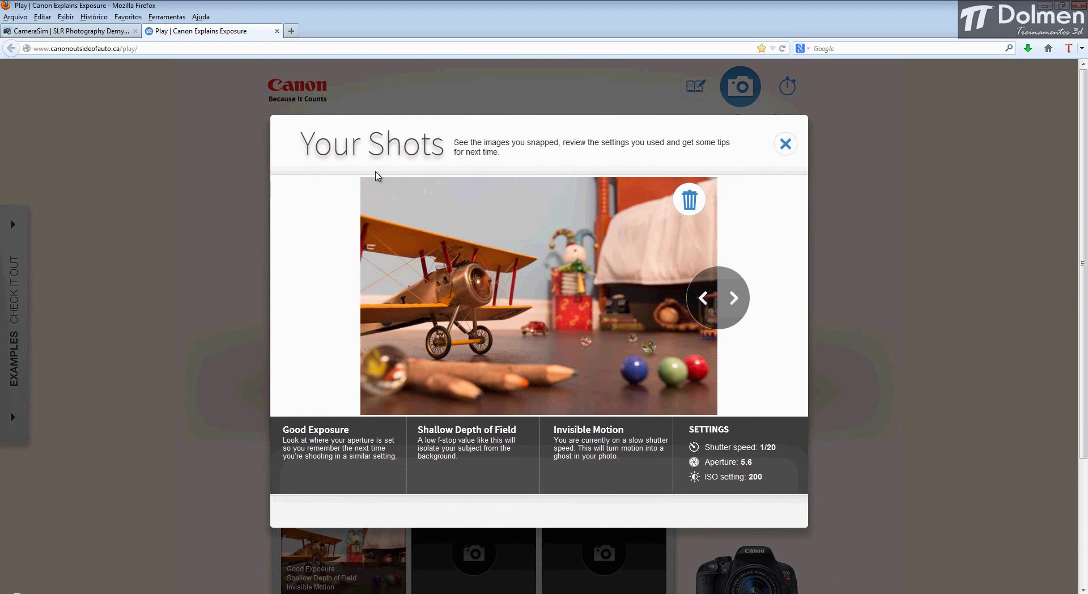
pyautogui.click(163, 241)
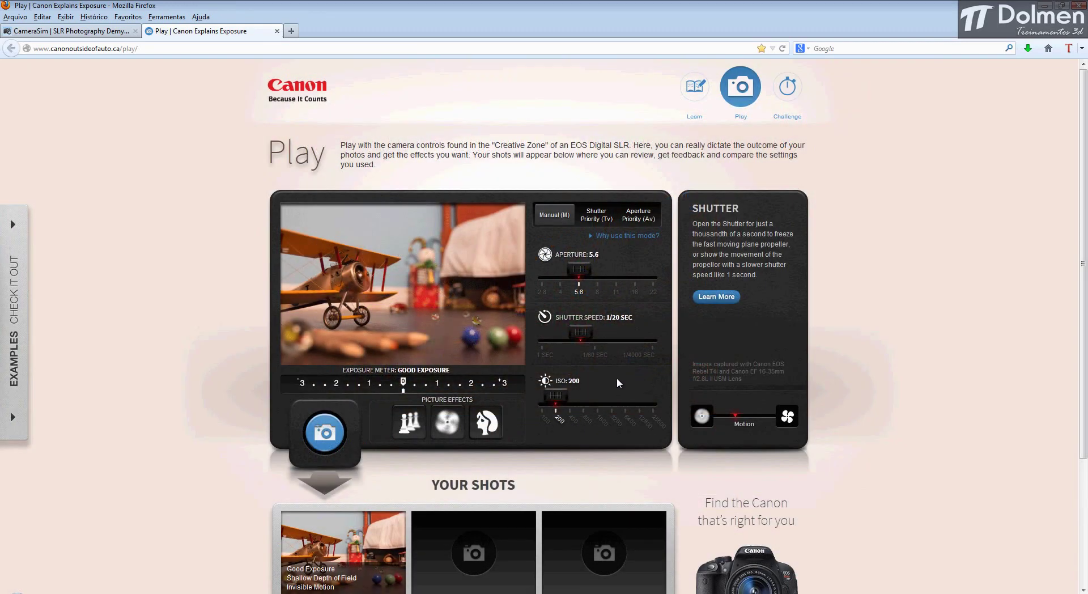
# Take a high-ISO shot with ISO 12800, shutter speed 1/750 sec and aperture 8, closing its review
pyautogui.moveTo(555, 401); pyautogui.dragTo(639, 403)
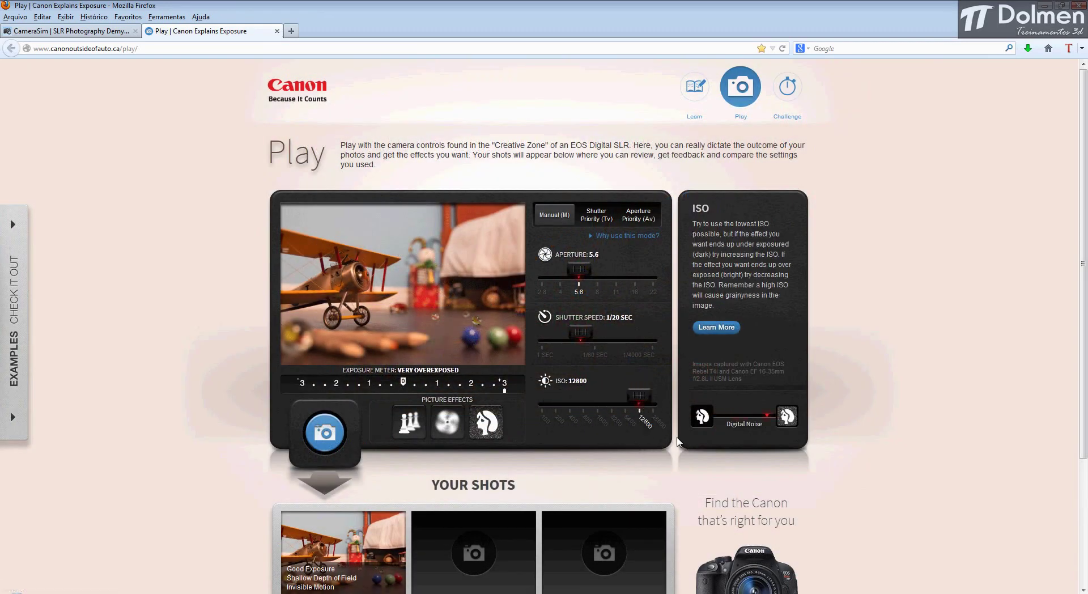
pyautogui.moveTo(583, 333); pyautogui.dragTo(634, 337)
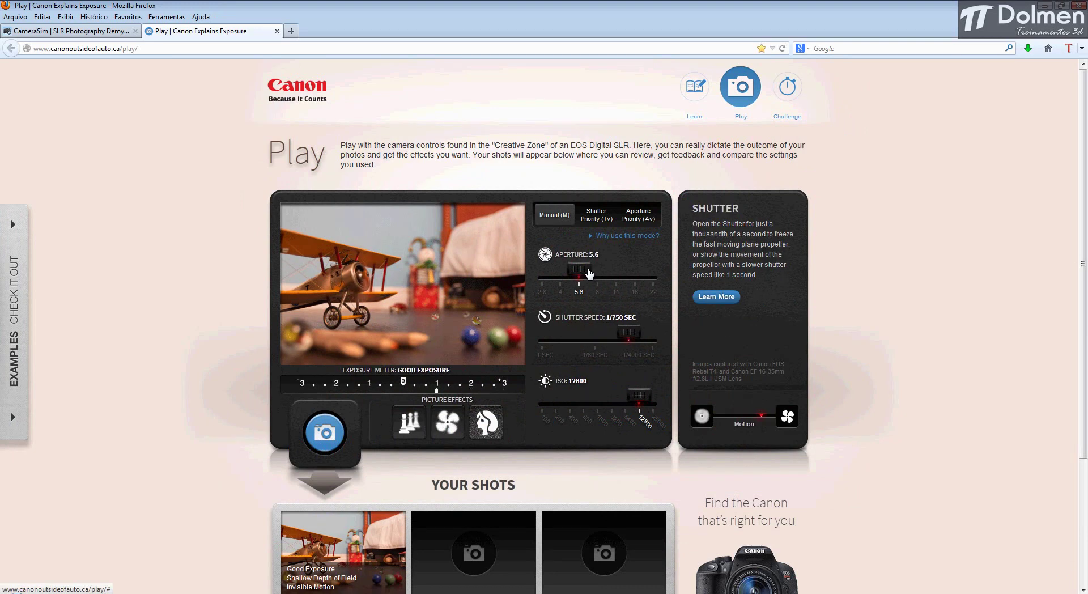
pyautogui.moveTo(587, 273); pyautogui.dragTo(602, 275)
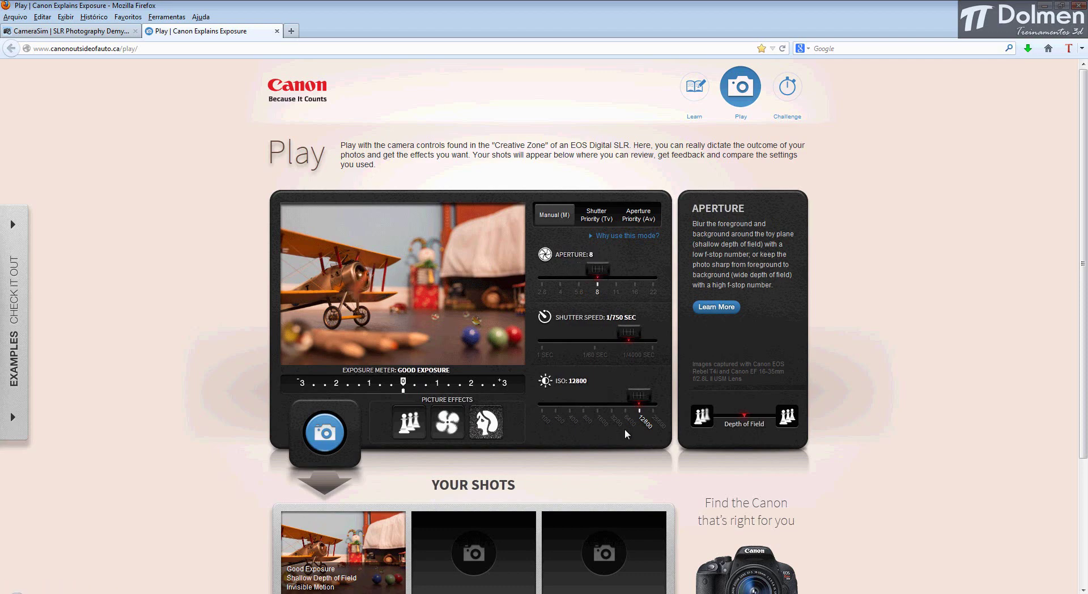
pyautogui.click(348, 434)
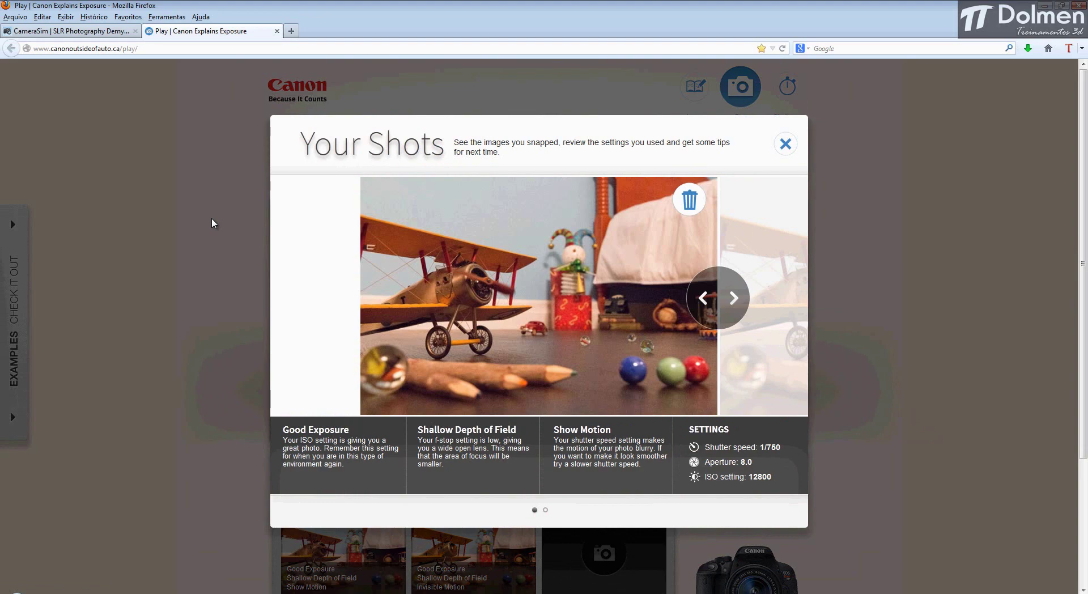
pyautogui.click(192, 259)
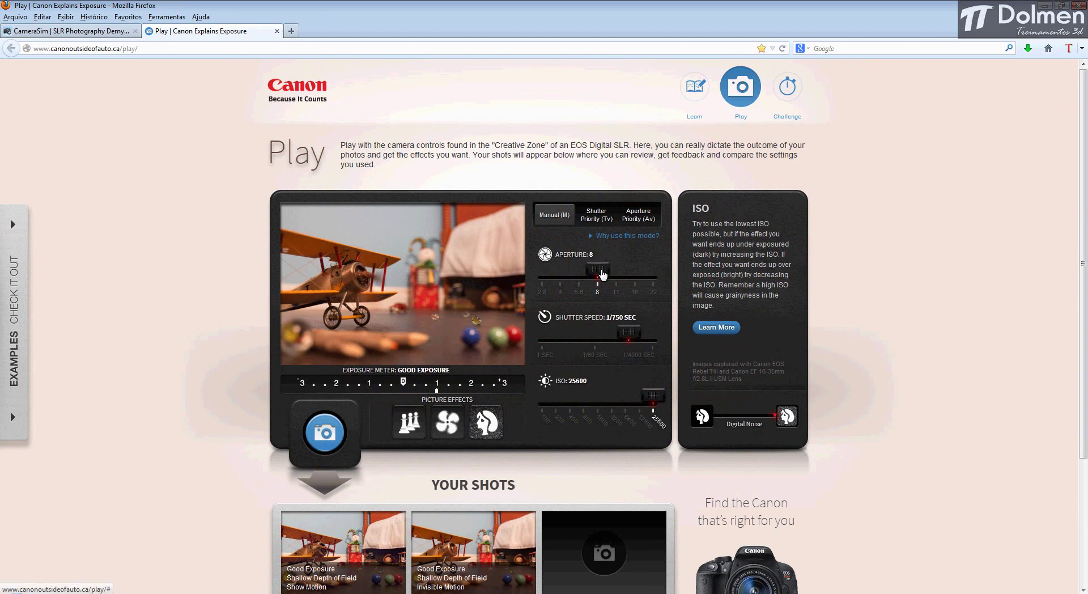
# Set the aperture to 9.5 and take another shot at shutter speed 1/750 sec and ISO 25600
pyautogui.moveTo(603, 275); pyautogui.dragTo(607, 274)
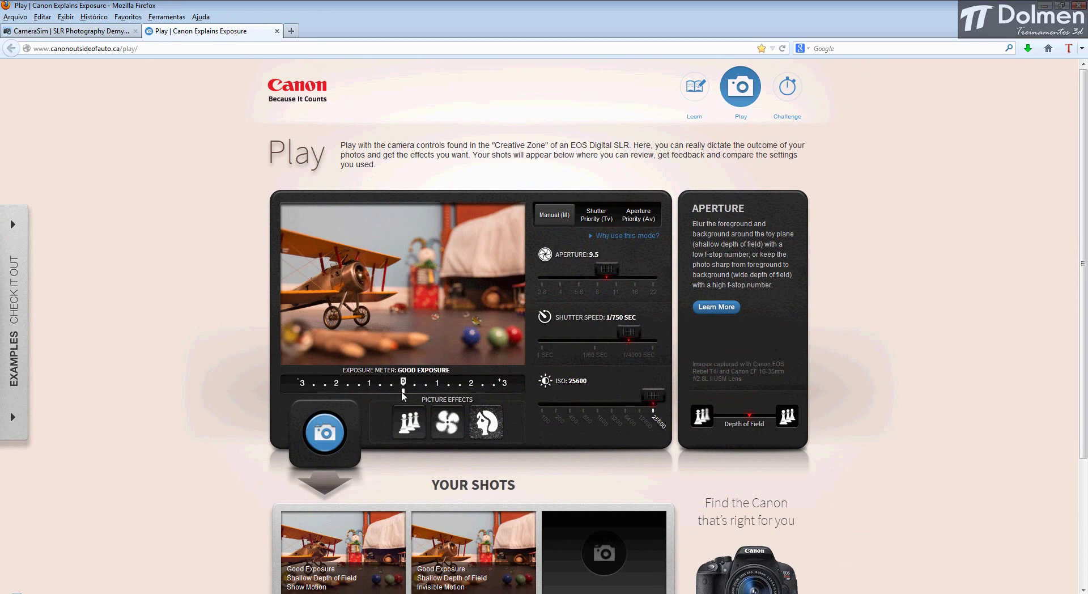
pyautogui.click(327, 437)
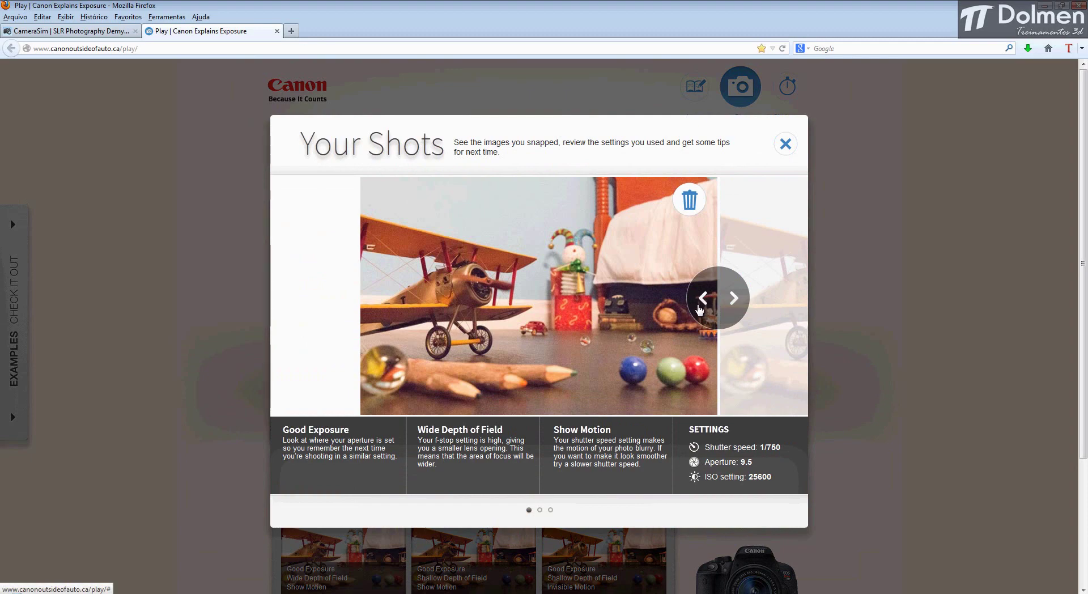
# Compare the digital noise, depth of field and settings across the three photos in Your Shots, closing the review
pyautogui.click(733, 298)
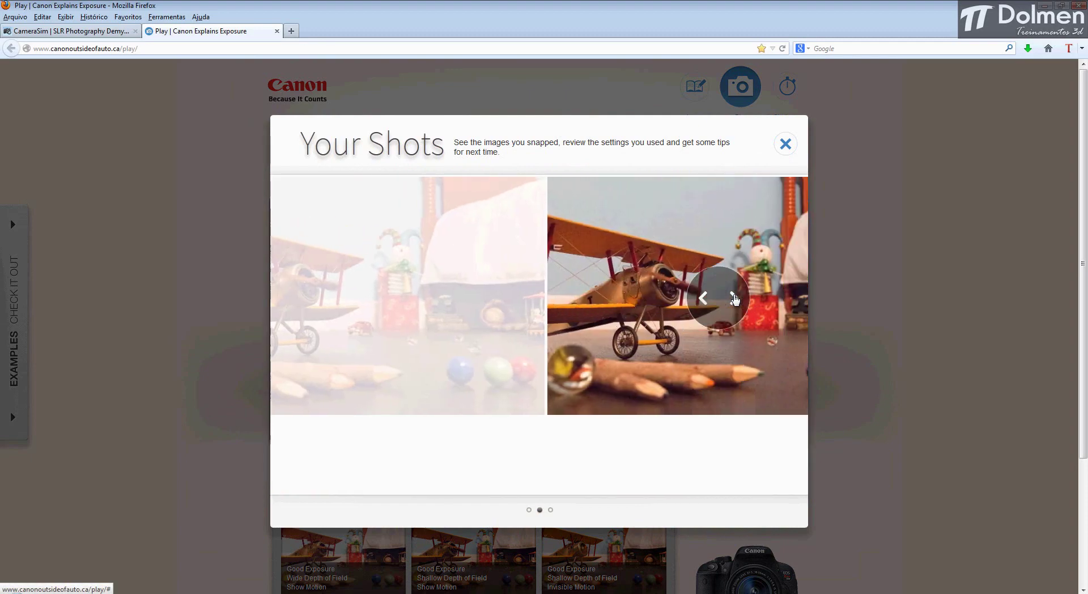
pyautogui.click(733, 298)
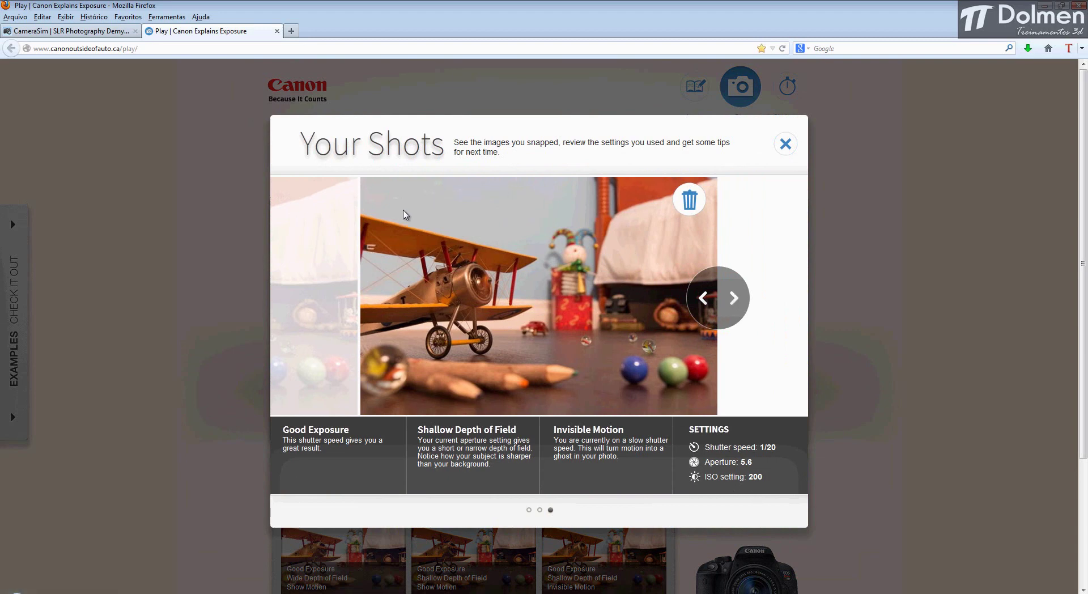
pyautogui.click(712, 300)
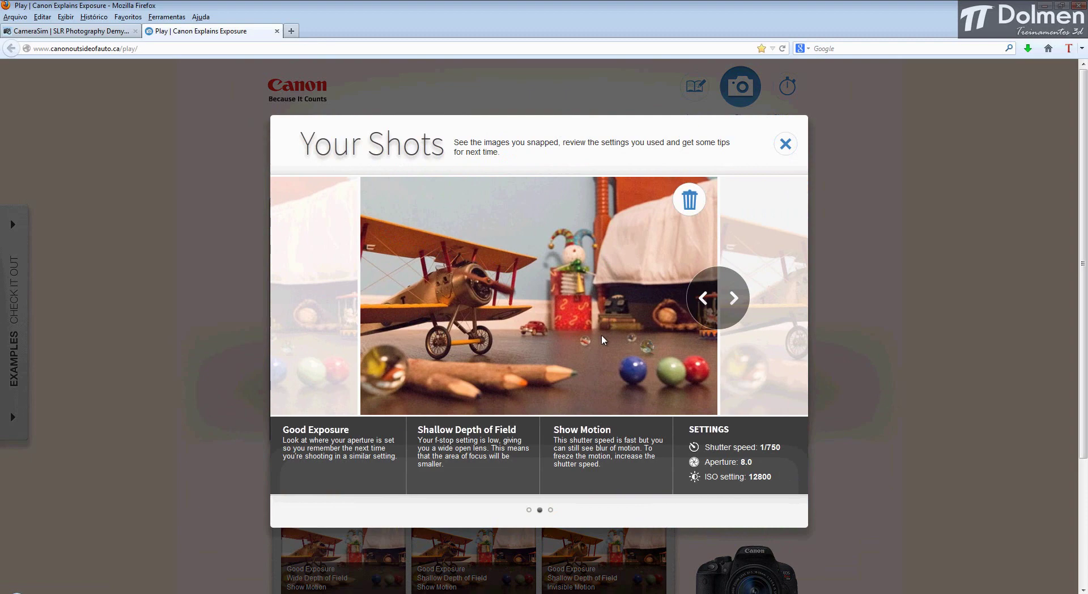
pyautogui.click(702, 301)
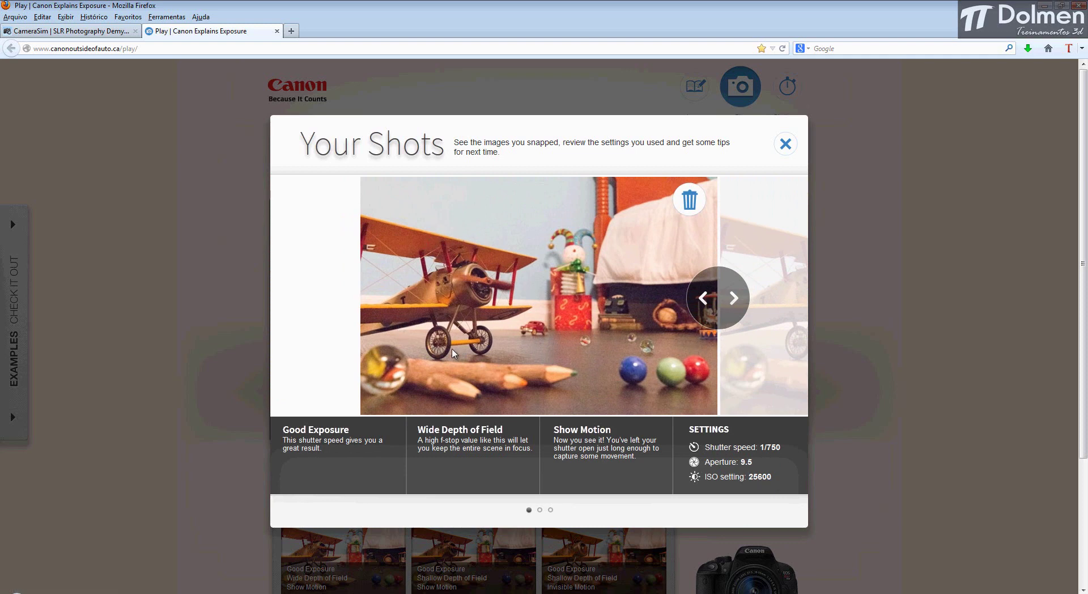
pyautogui.click(111, 205)
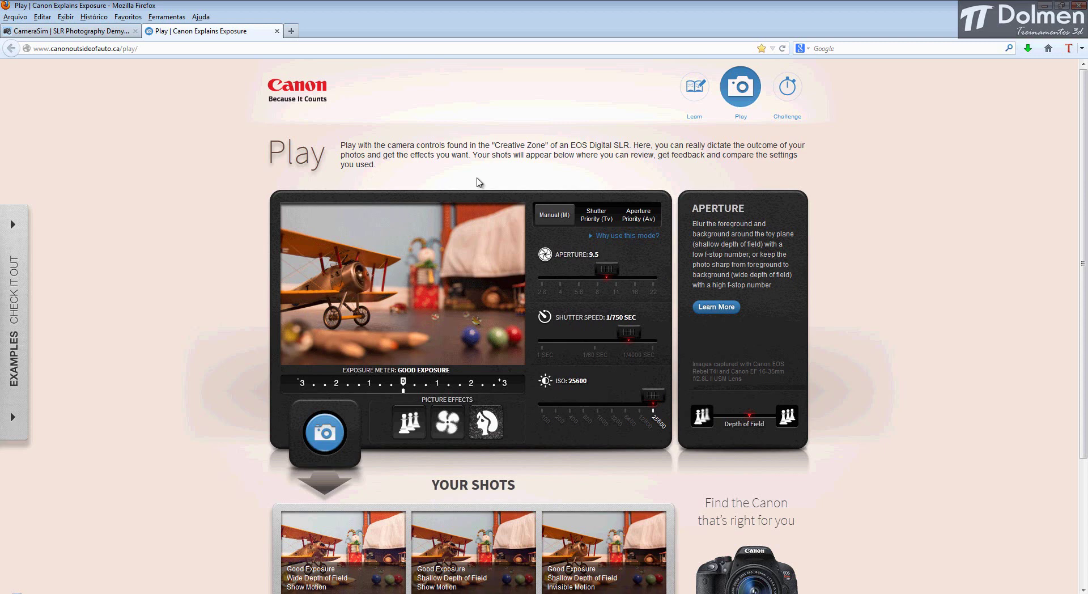
# Switch to the CameraSim website and open its free online DSLR Camera Simulator
pyautogui.click(88, 35)
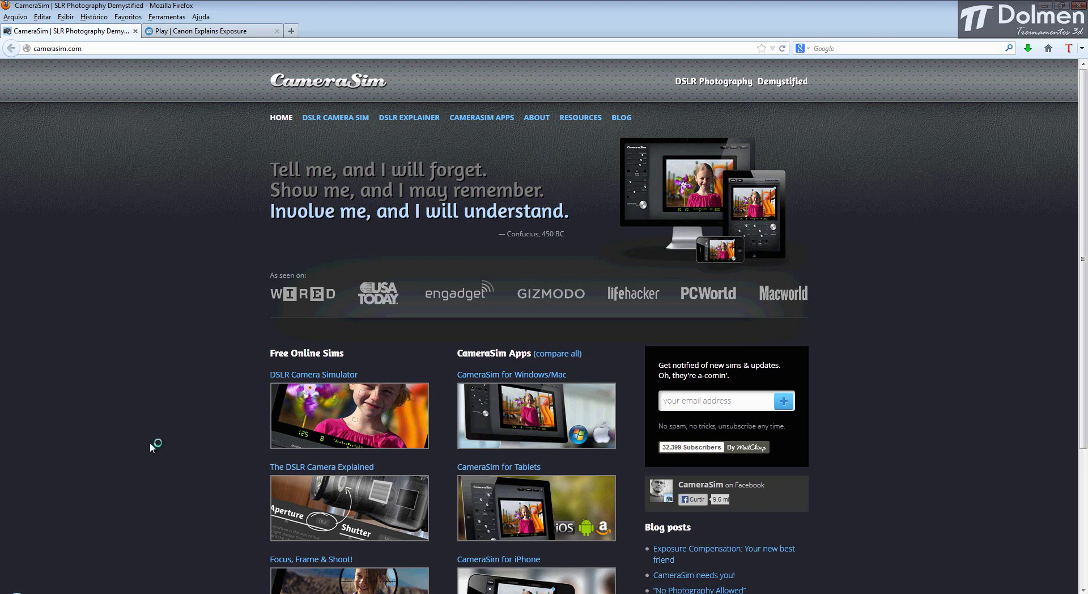
pyautogui.scroll(-4, 153, 447)
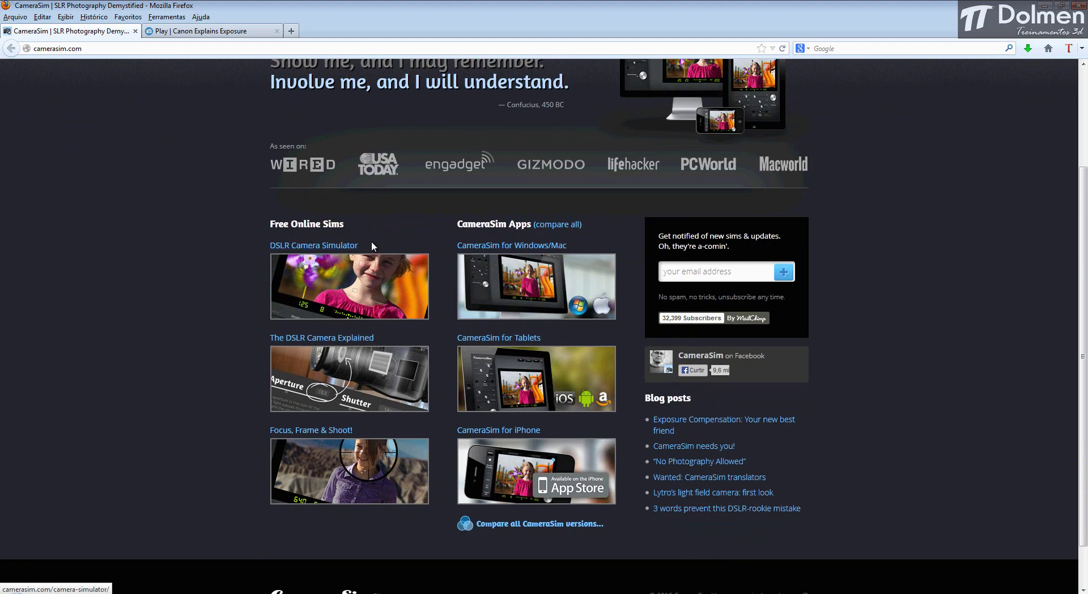
pyautogui.click(402, 284)
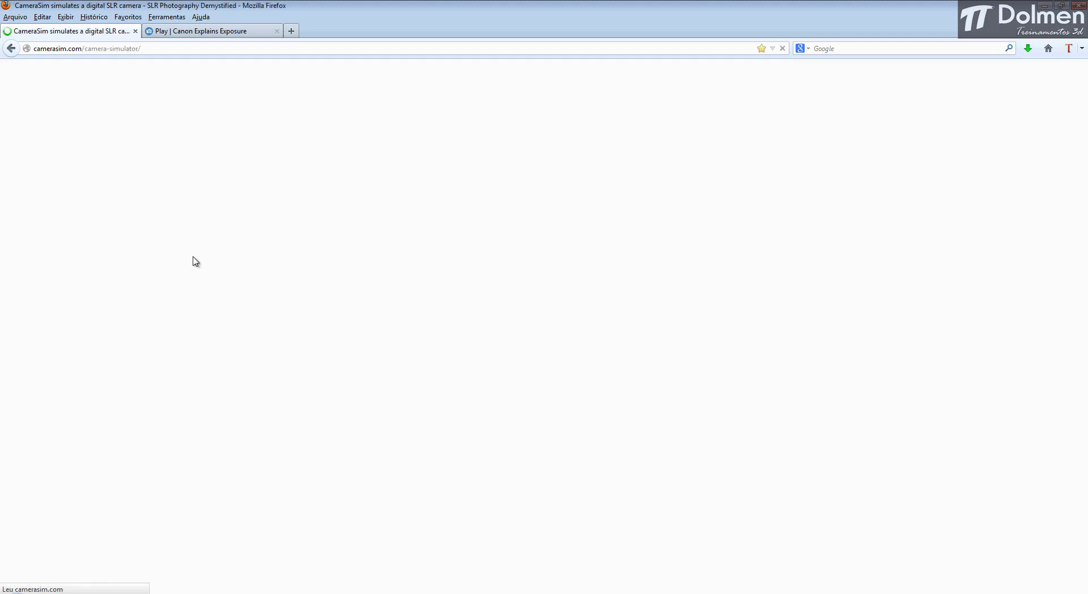
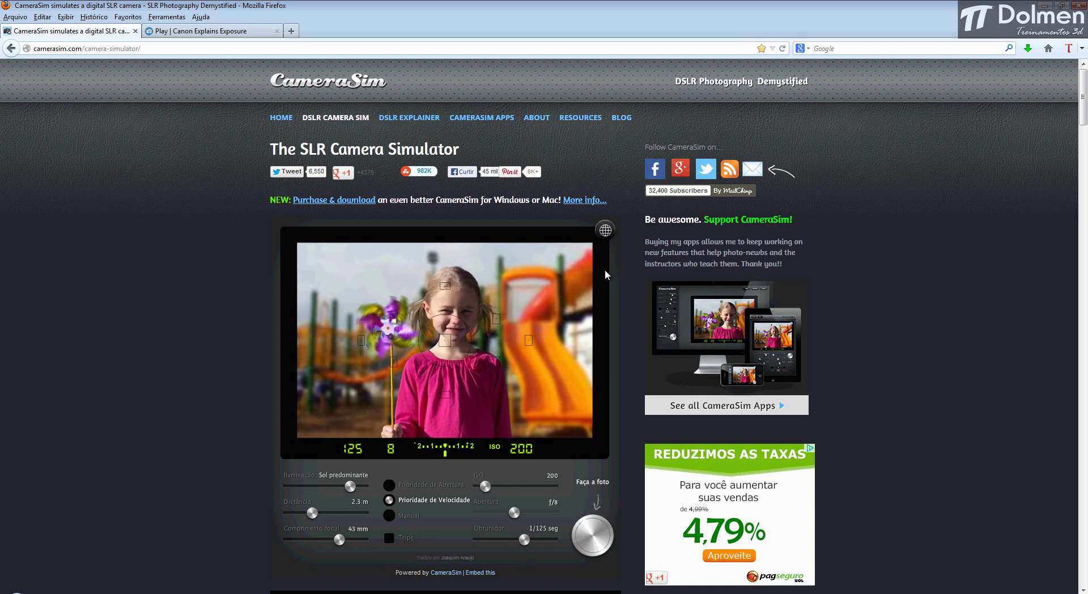
# Set the simulator's language to English and its exposure mode to Manual, leaving the lighting at Mostly sunny
pyautogui.click(606, 227)
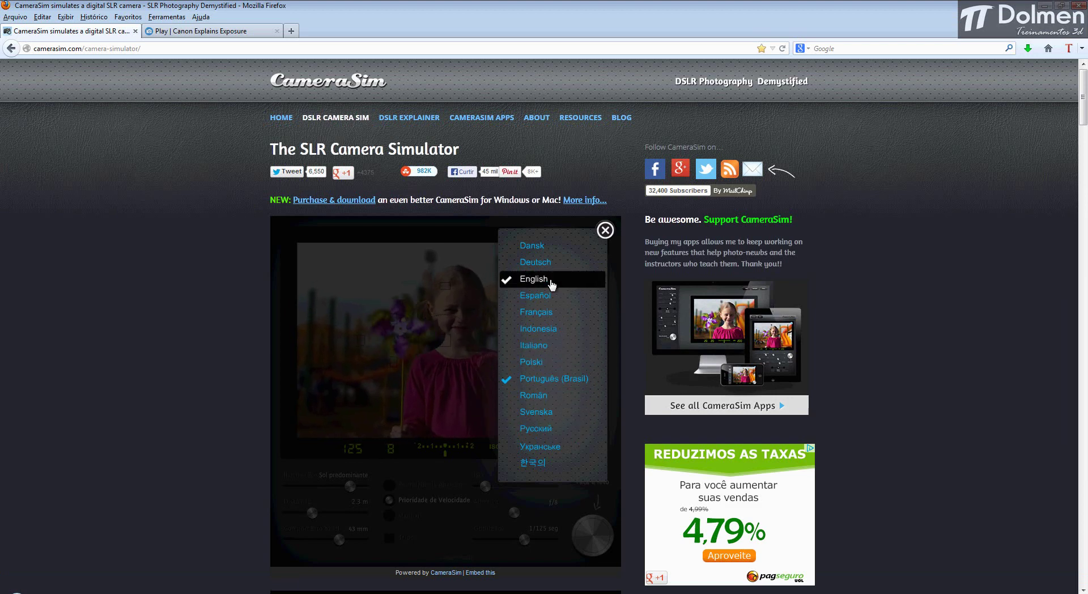
pyautogui.click(533, 278)
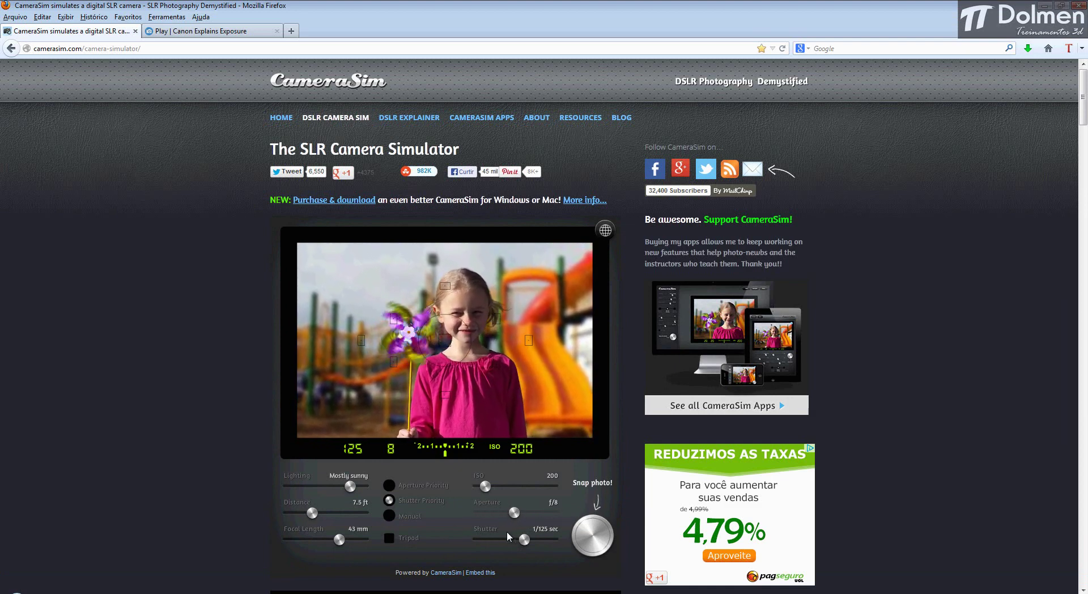
pyautogui.click(390, 515)
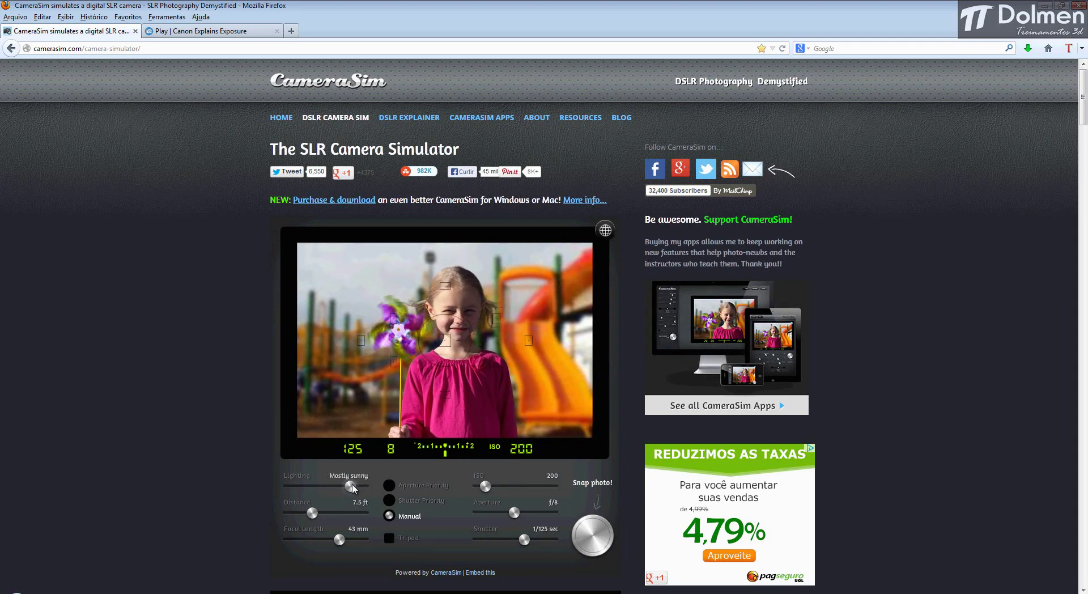
pyautogui.moveTo(363, 488)
pyautogui.mouseDown()
pyautogui.moveTo(295, 491)
pyautogui.moveTo(351, 487)
pyautogui.mouseUp()
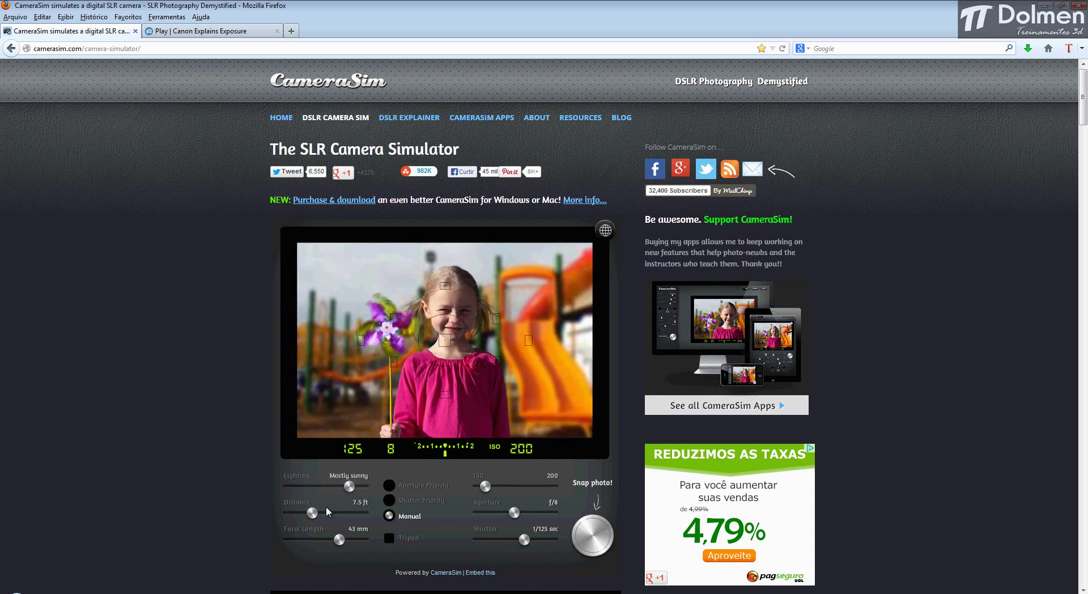
# Try several subject distances and focal lengths between 18 mm and 55 mm, finishing at distance 5.2 ft and focal length 35 mm
pyautogui.moveTo(310, 514)
pyautogui.mouseDown()
pyautogui.moveTo(301, 511)
pyautogui.moveTo(381, 516)
pyautogui.moveTo(320, 519)
pyautogui.mouseUp()
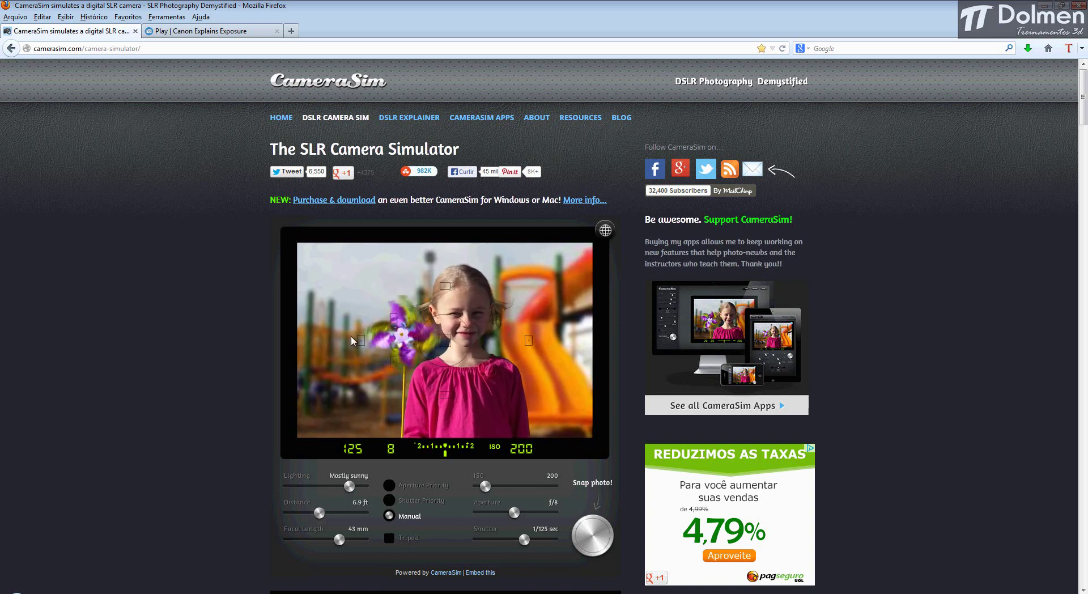
pyautogui.moveTo(321, 515); pyautogui.dragTo(267, 515)
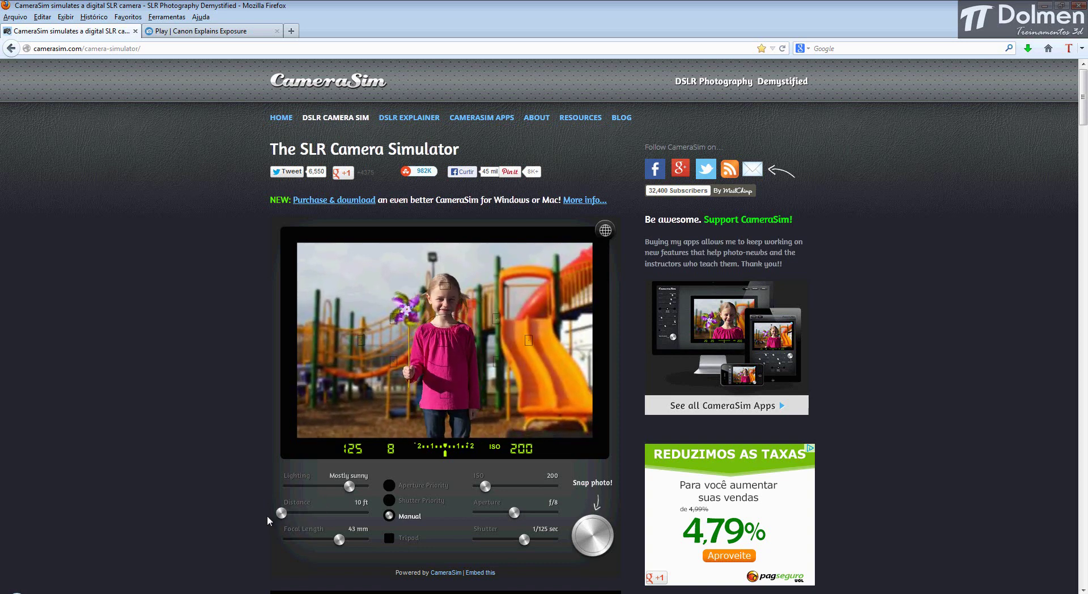
pyautogui.moveTo(339, 541); pyautogui.dragTo(234, 536)
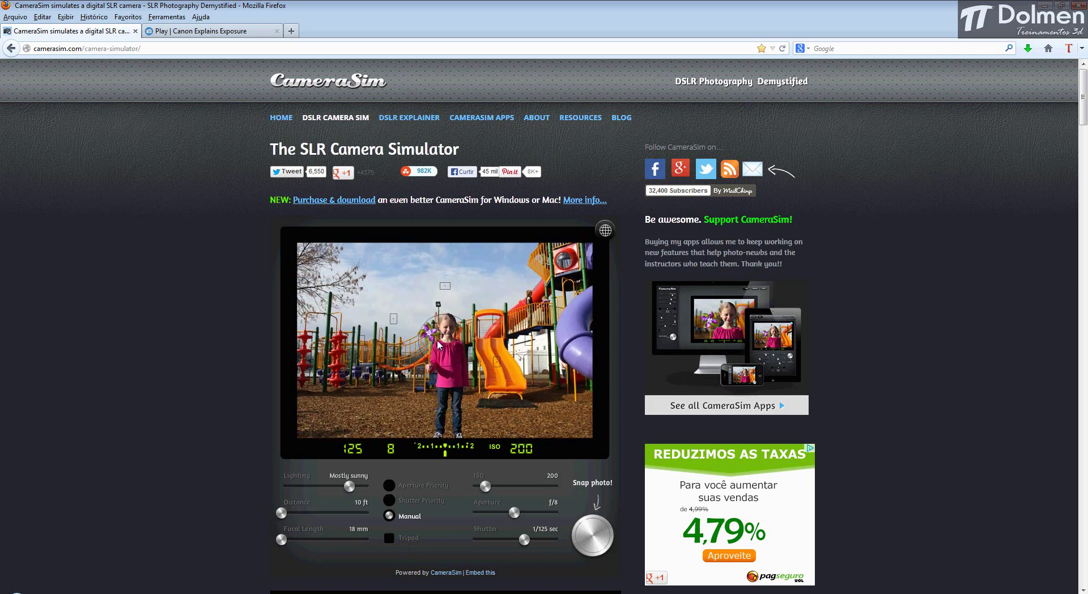
pyautogui.moveTo(285, 538); pyautogui.dragTo(405, 543)
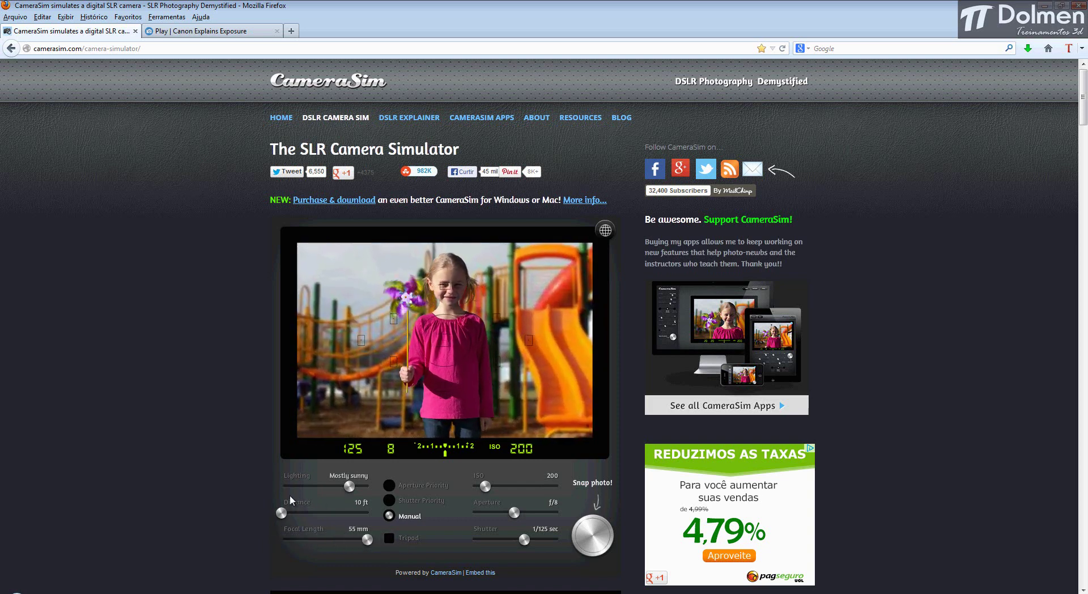
pyautogui.moveTo(281, 513); pyautogui.dragTo(357, 514)
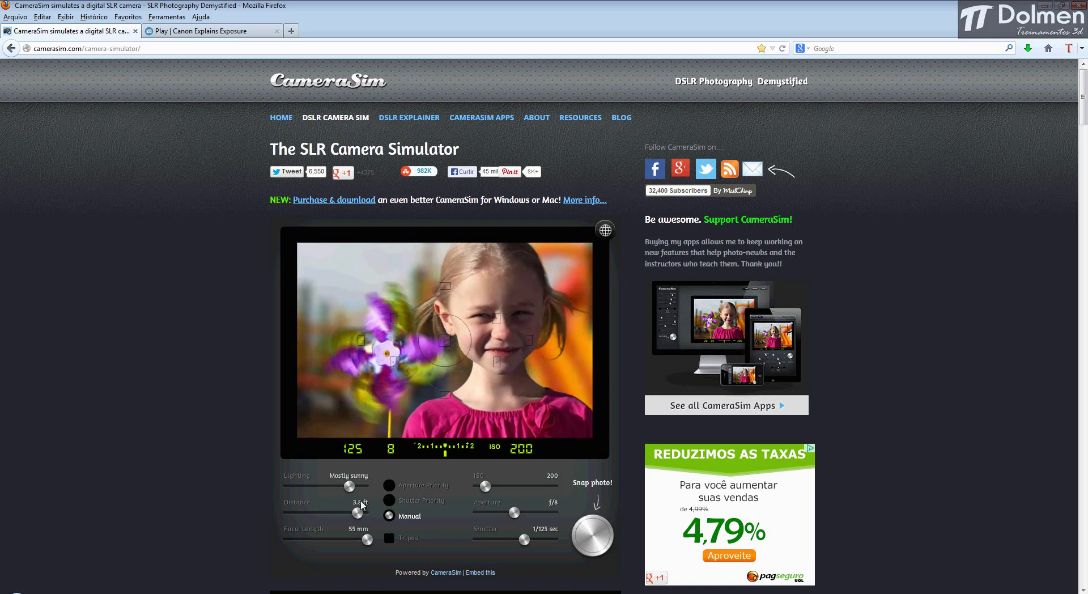
pyautogui.moveTo(351, 513); pyautogui.dragTo(309, 514)
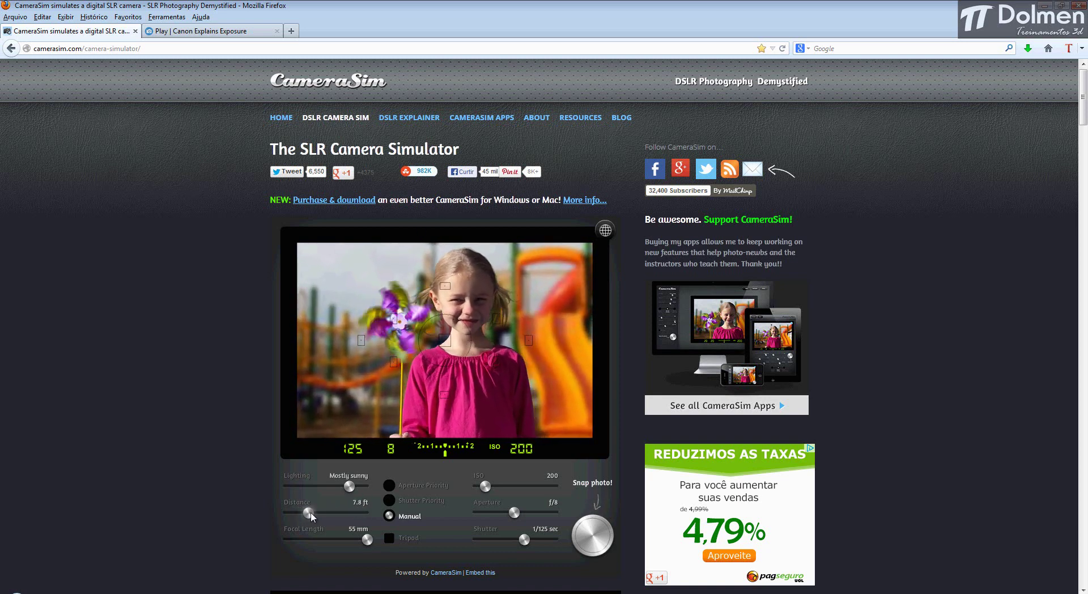
pyautogui.moveTo(366, 540); pyautogui.dragTo(340, 512)
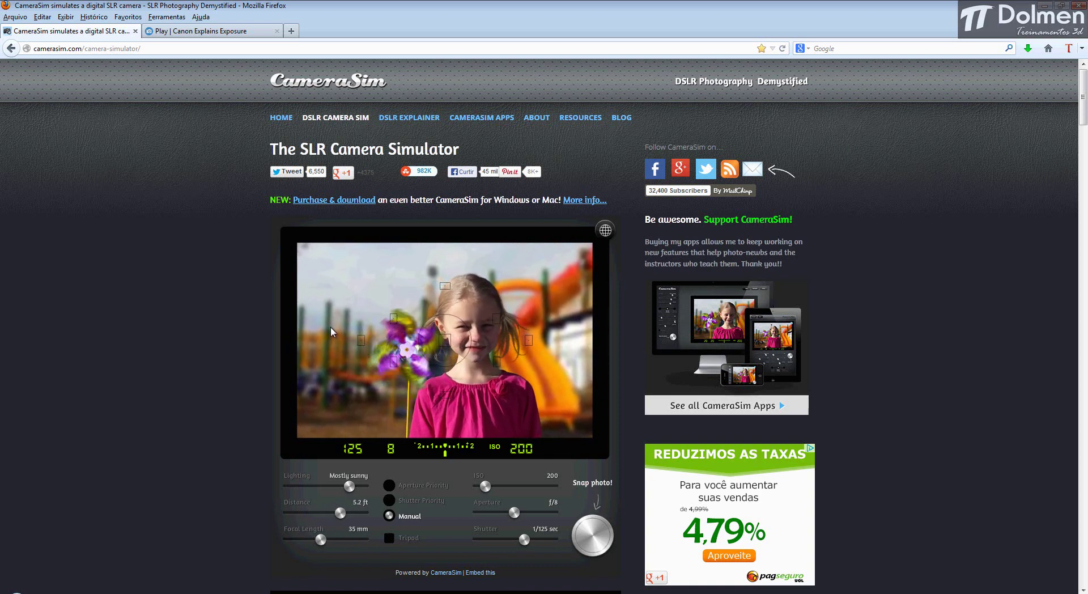
# Enable the tripod and take a photo at aperture f/4 and shutter 1/500 sec, returning to the viewfinder
pyautogui.click(390, 538)
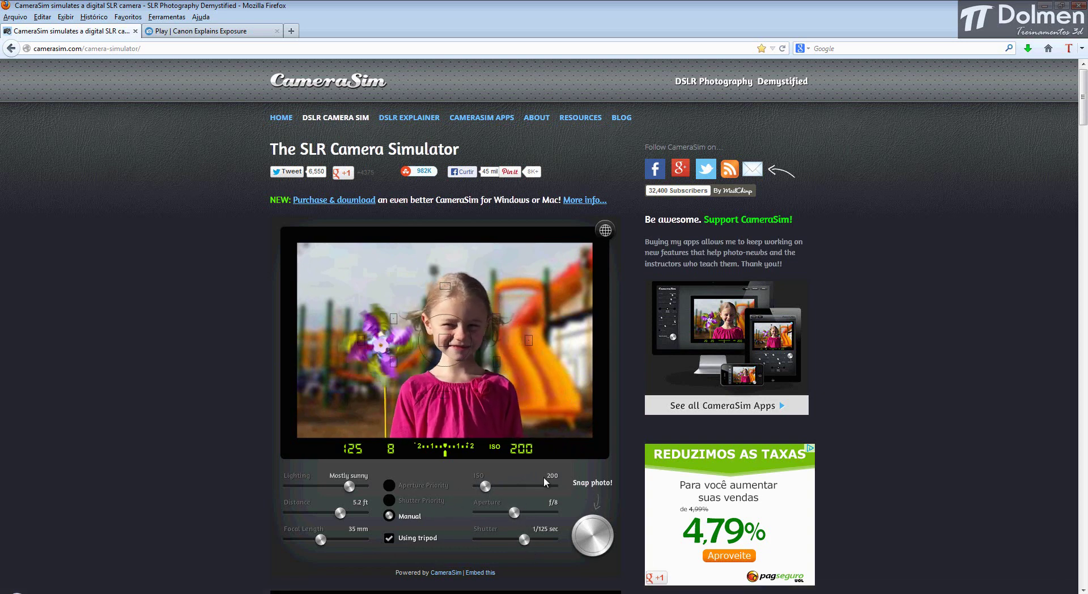
pyautogui.moveTo(514, 513); pyautogui.dragTo(491, 518)
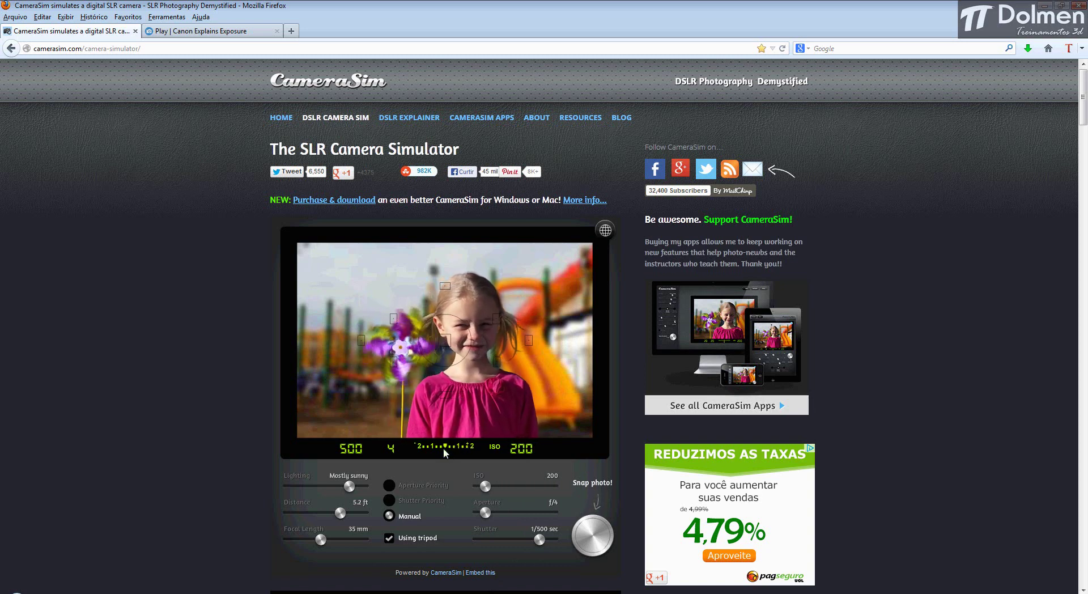
pyautogui.click(593, 534)
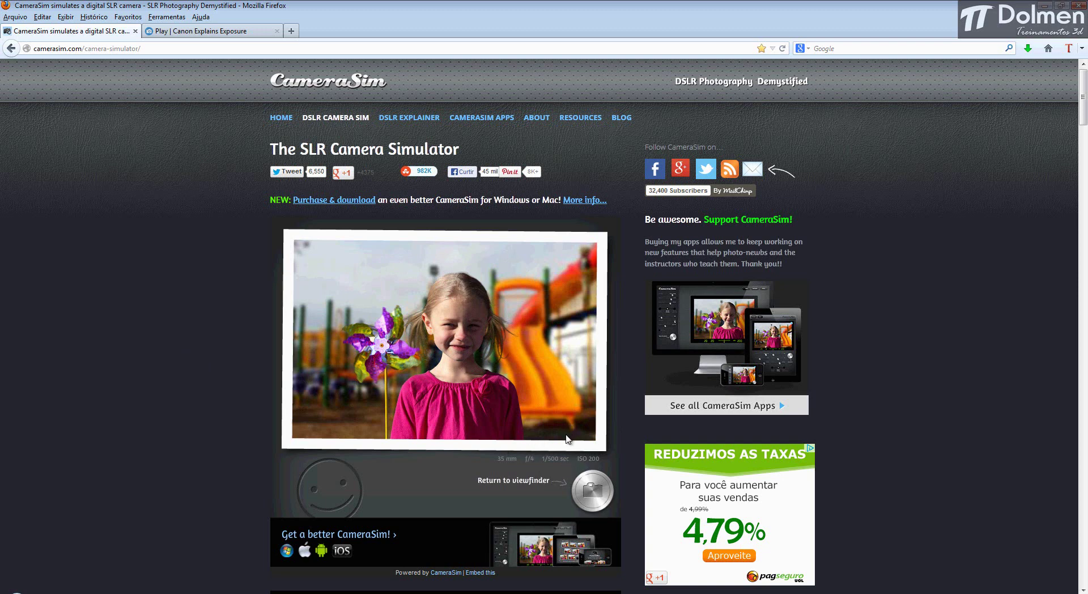
pyautogui.click(593, 489)
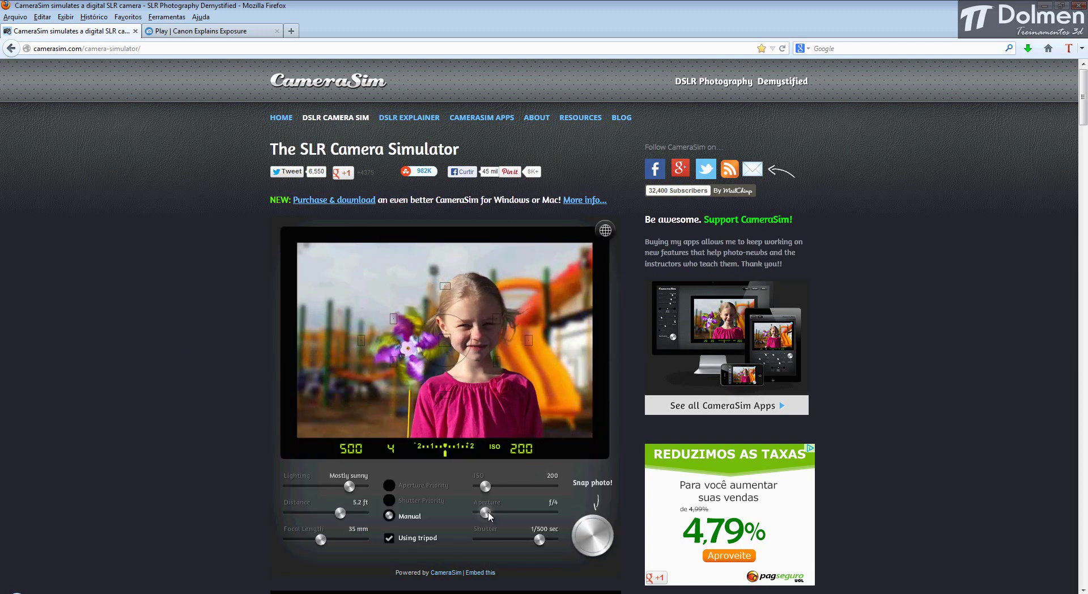
# Take a photo at aperture f/2.8 and shutter 1/1000 sec, returning to the viewfinder
pyautogui.moveTo(485, 513); pyautogui.dragTo(471, 514)
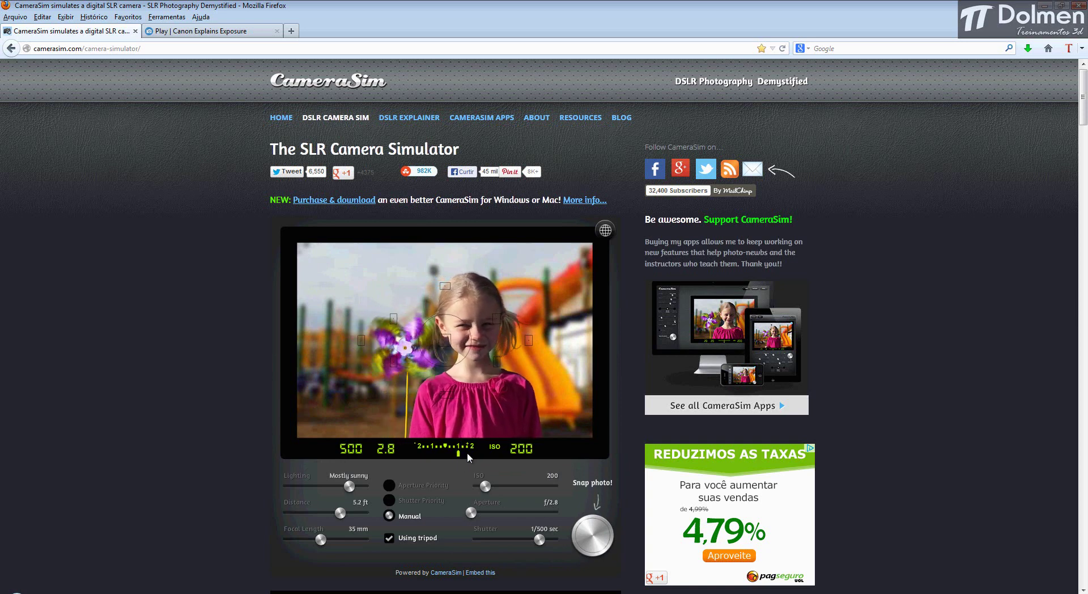
pyautogui.moveTo(540, 543); pyautogui.dragTo(547, 543)
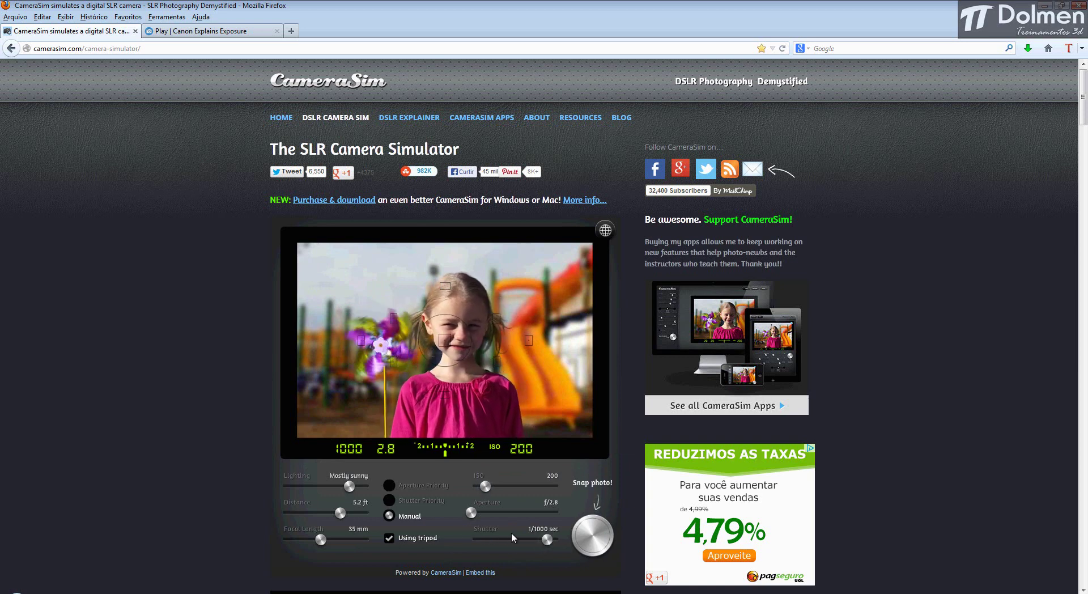
pyautogui.click(593, 535)
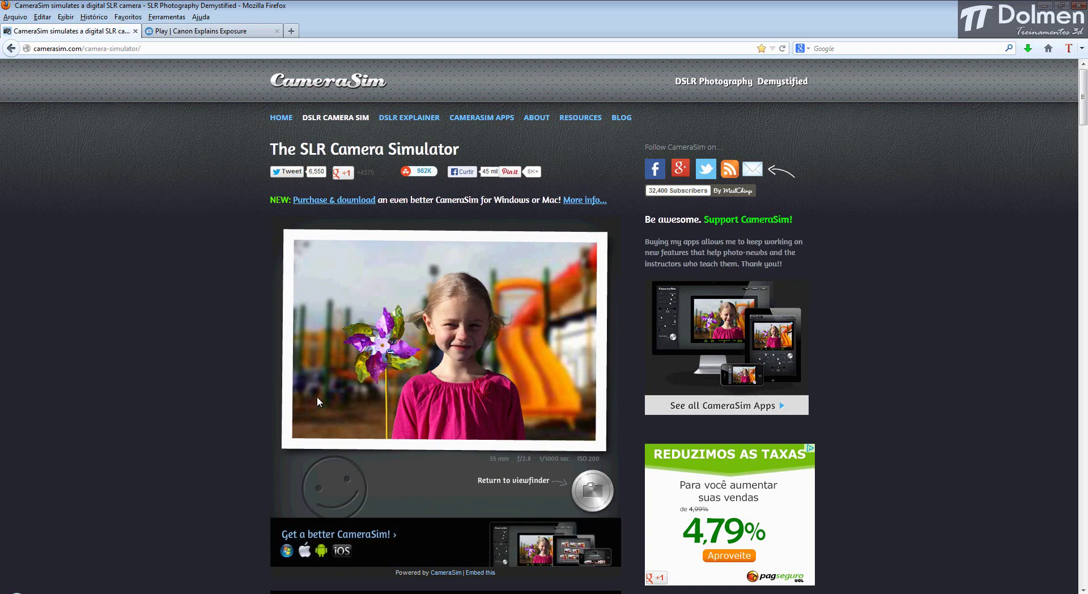
pyautogui.click(591, 491)
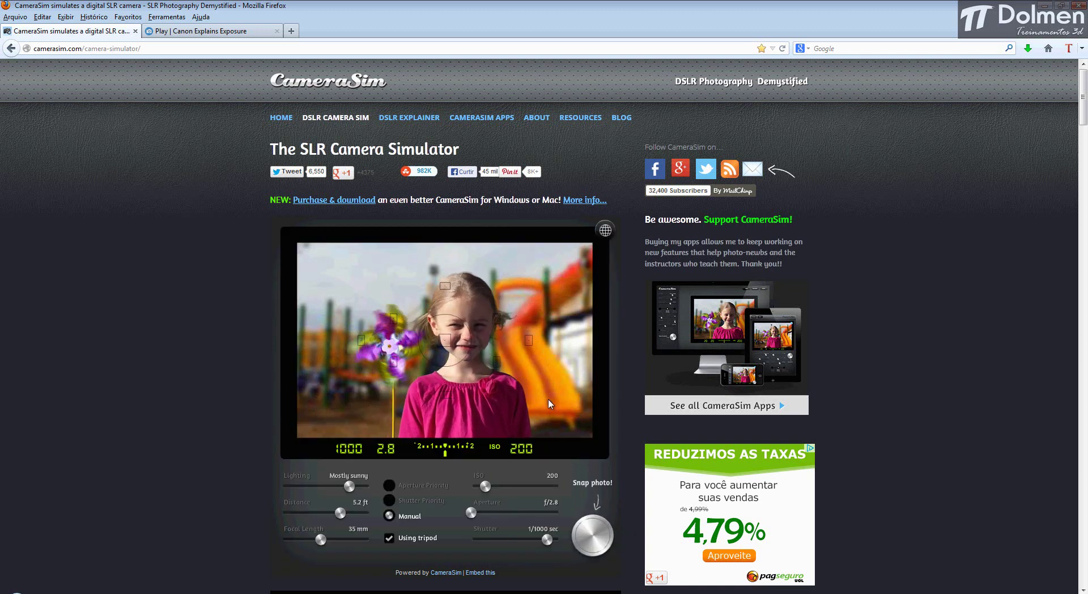
# Take a photo at aperture f/5.6 and shutter 1/250 sec, returning to the viewfinder
pyautogui.moveTo(494, 511)
pyautogui.mouseDown()
pyautogui.moveTo(506, 516)
pyautogui.moveTo(491, 513)
pyautogui.mouseUp()
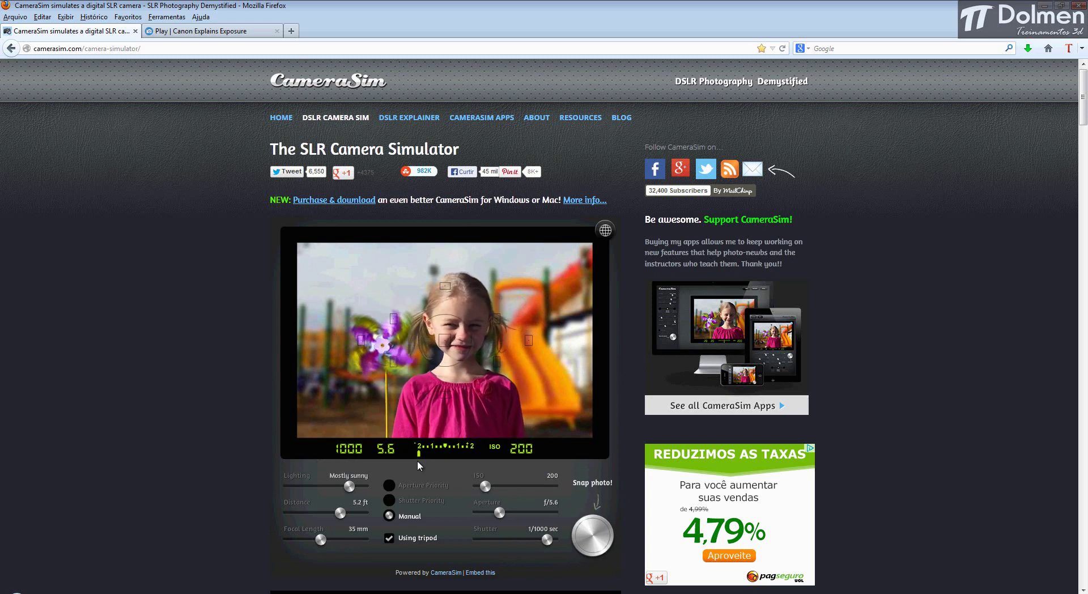
pyautogui.moveTo(548, 540); pyautogui.dragTo(538, 543)
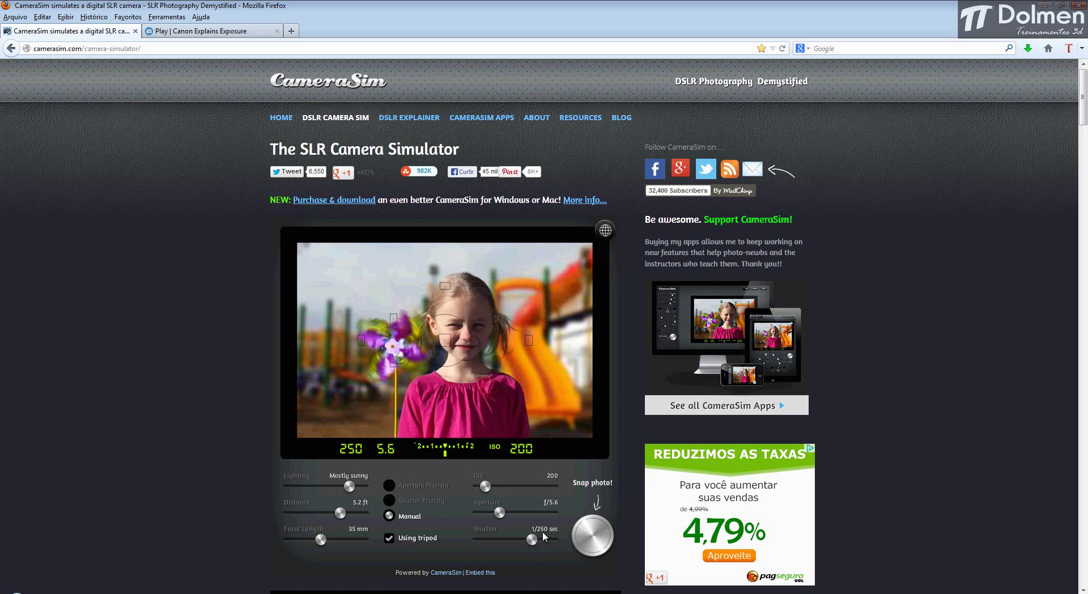
pyautogui.click(585, 530)
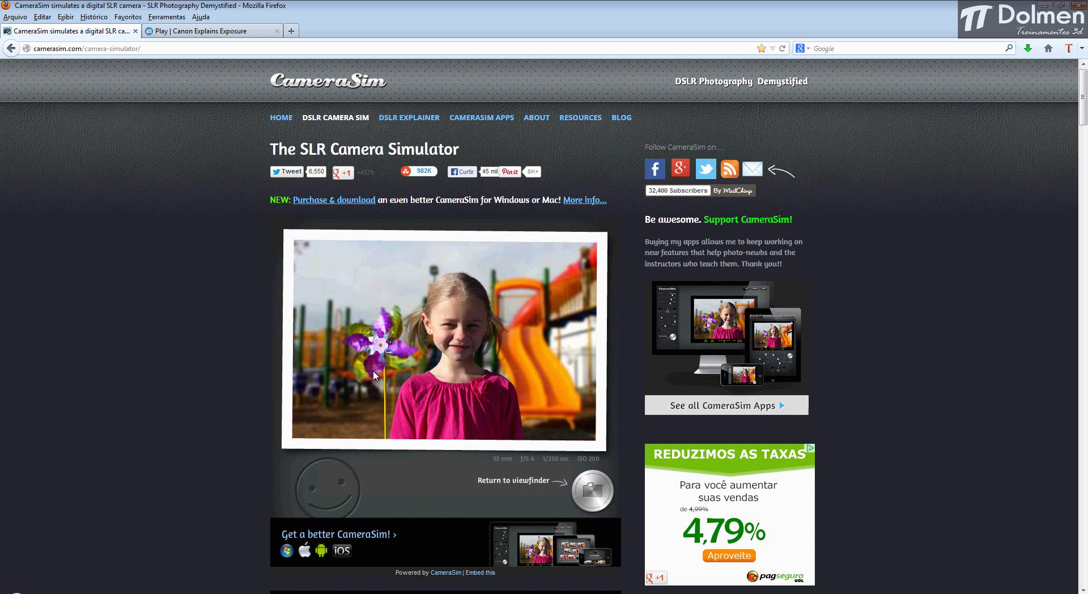
pyautogui.click(592, 490)
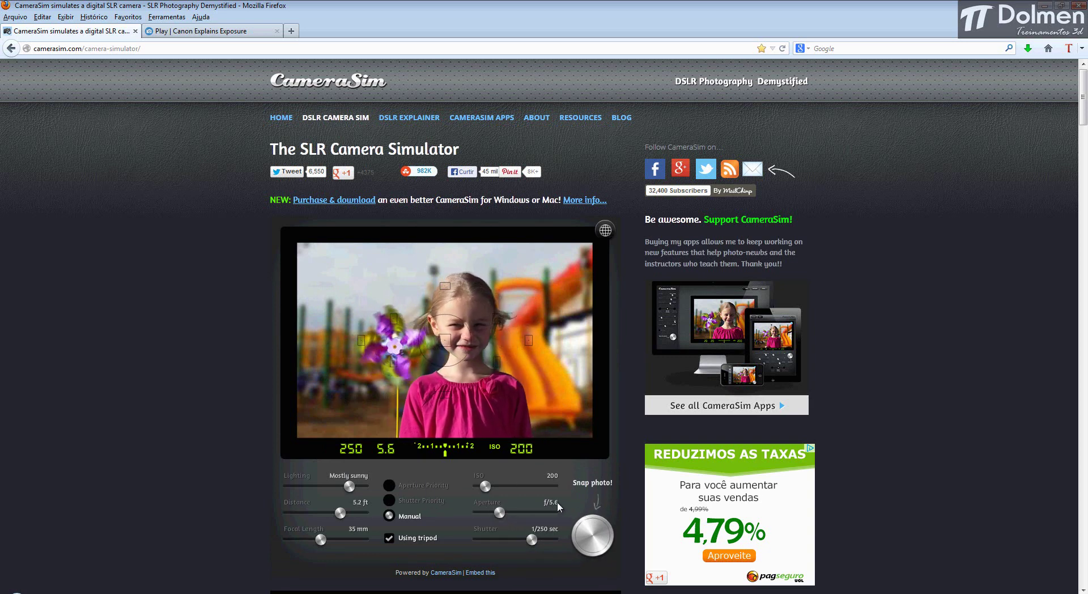
# Take a photo at aperture f/16 and shutter 1/30 sec, returning to the viewfinder
pyautogui.moveTo(502, 516); pyautogui.dragTo(547, 516)
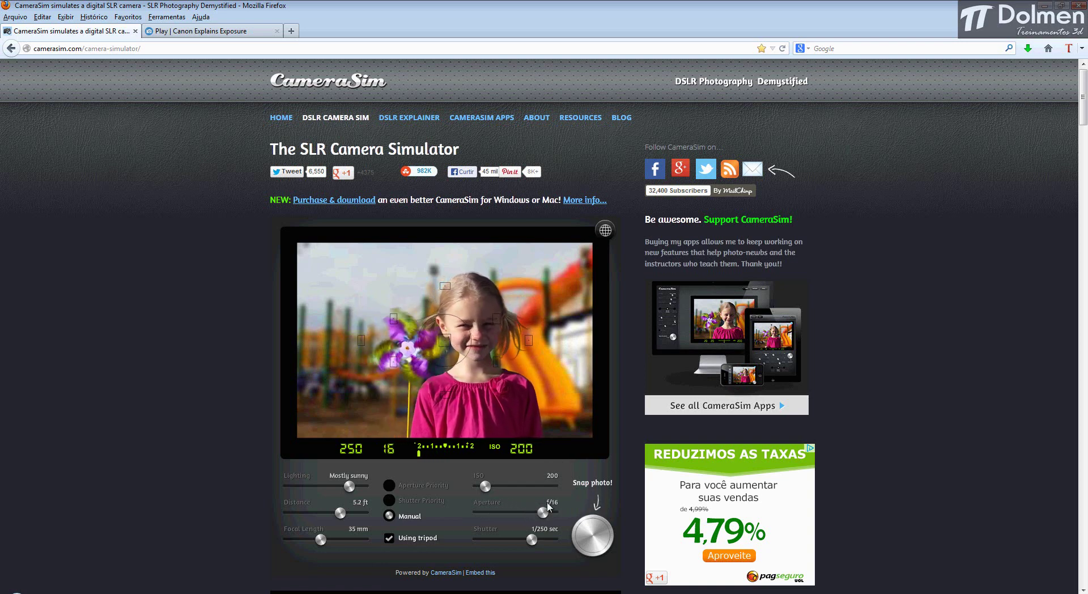
pyautogui.moveTo(532, 540); pyautogui.dragTo(509, 540)
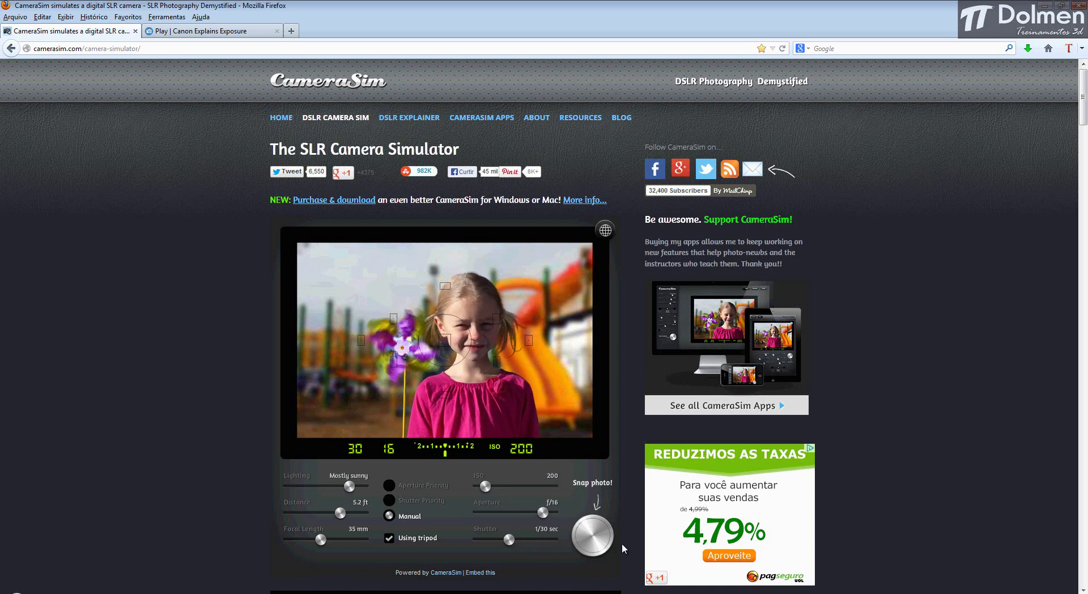
pyautogui.click(592, 533)
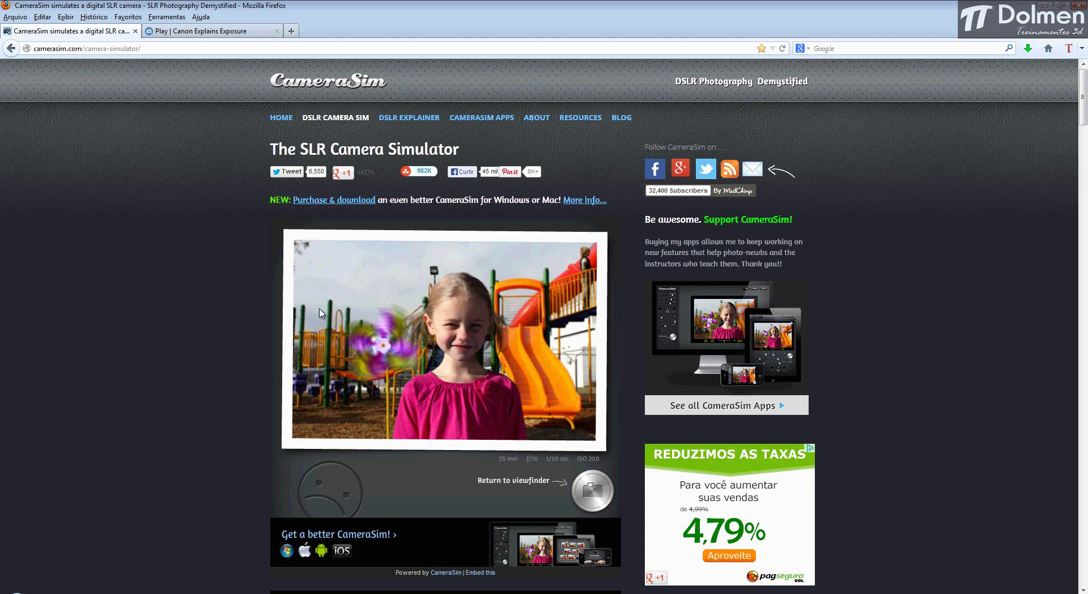
pyautogui.click(600, 493)
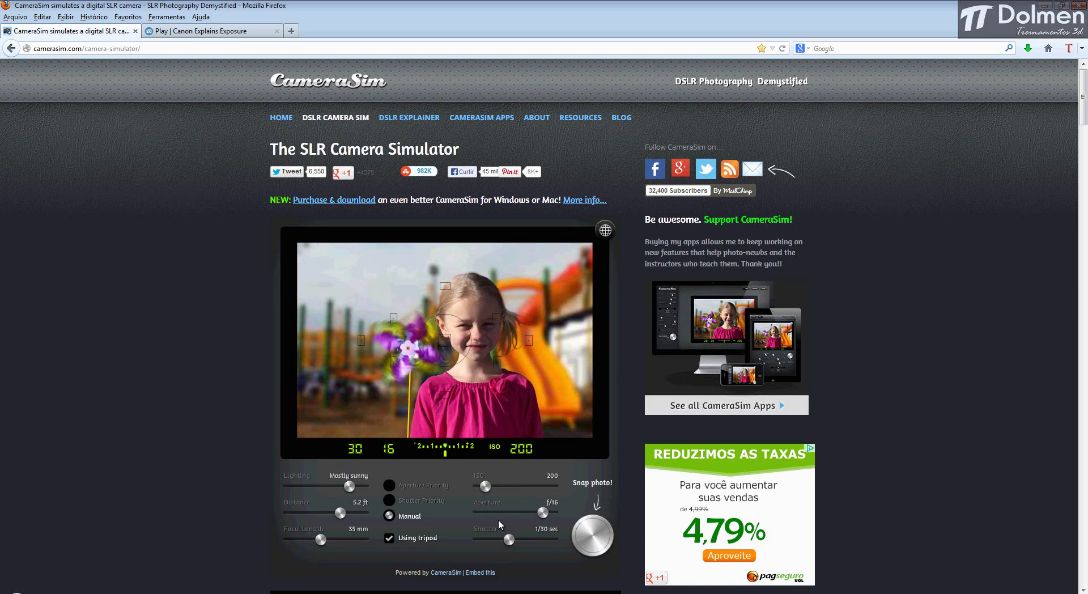
# Take a photo at aperture f/4, shutter 1/1000 sec and ISO 400, returning to the viewfinder
pyautogui.moveTo(542, 513); pyautogui.dragTo(540, 539)
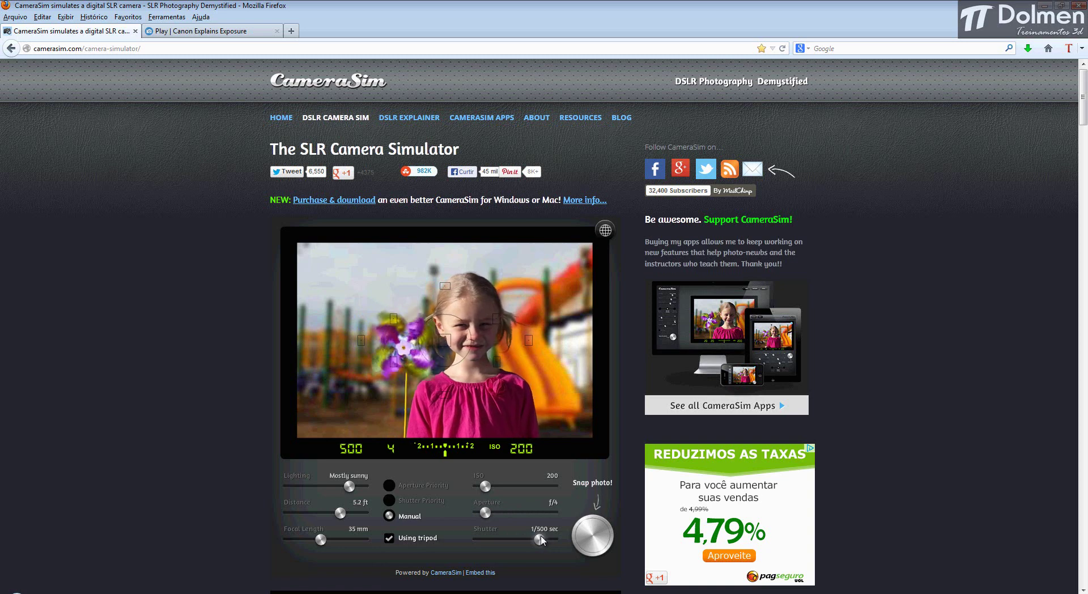
pyautogui.moveTo(486, 486); pyautogui.dragTo(499, 485)
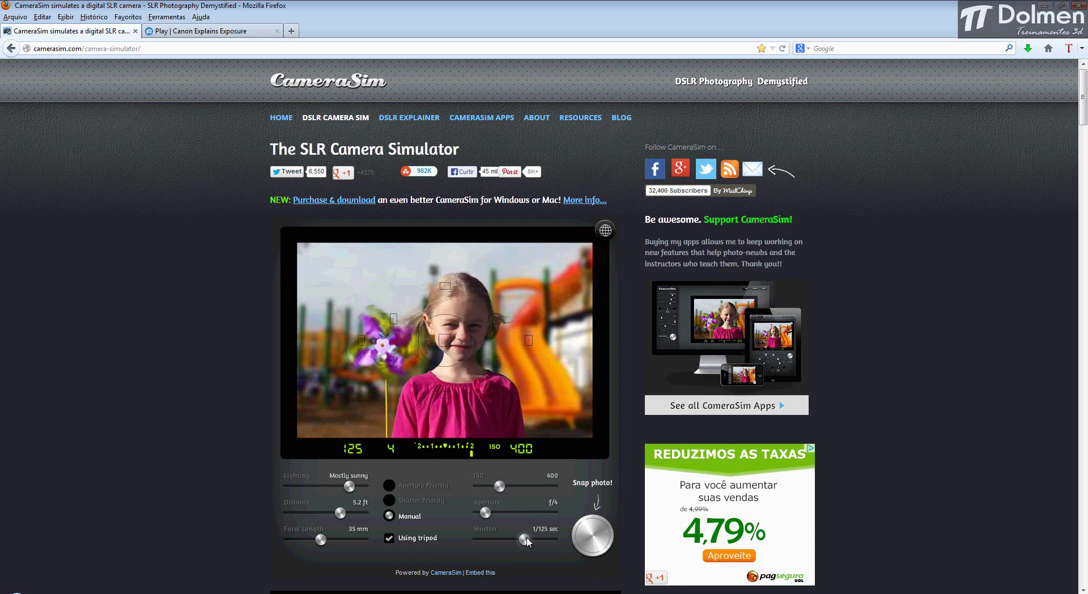
pyautogui.moveTo(543, 540); pyautogui.dragTo(549, 537)
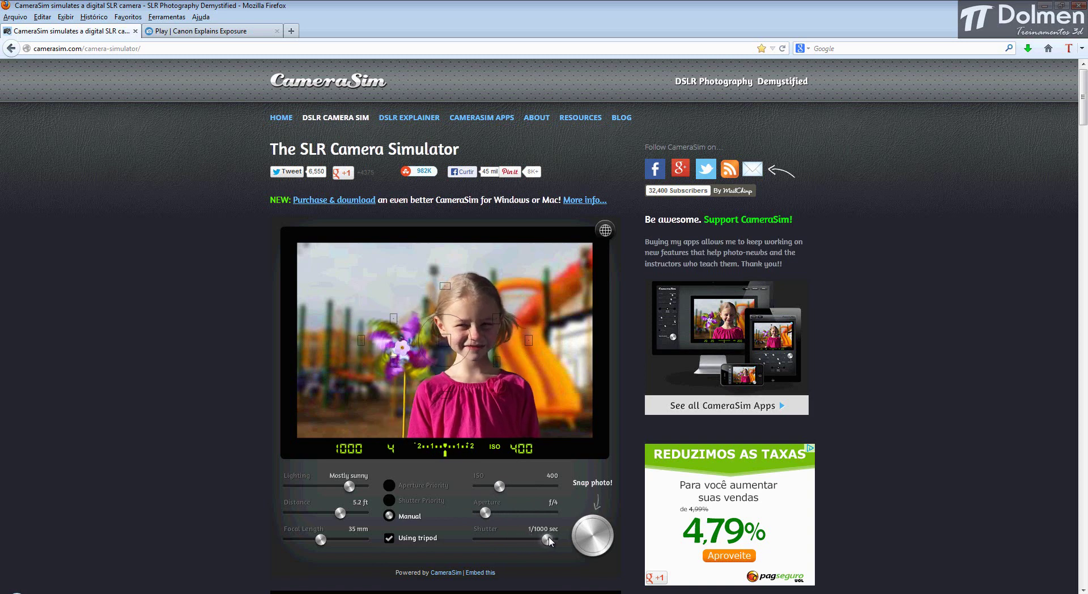
pyautogui.click(602, 519)
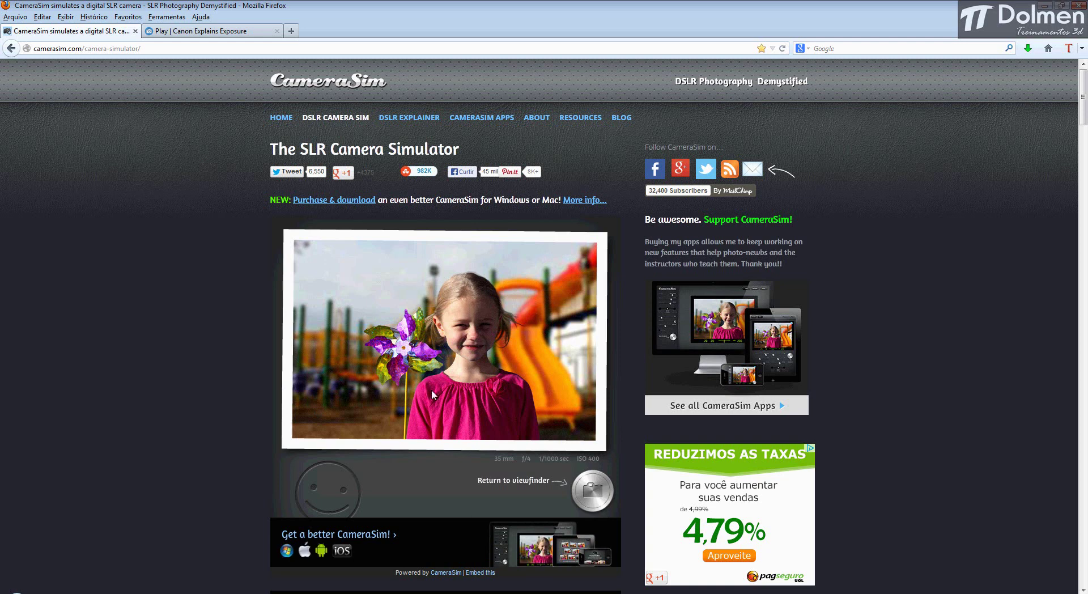
pyautogui.click(590, 490)
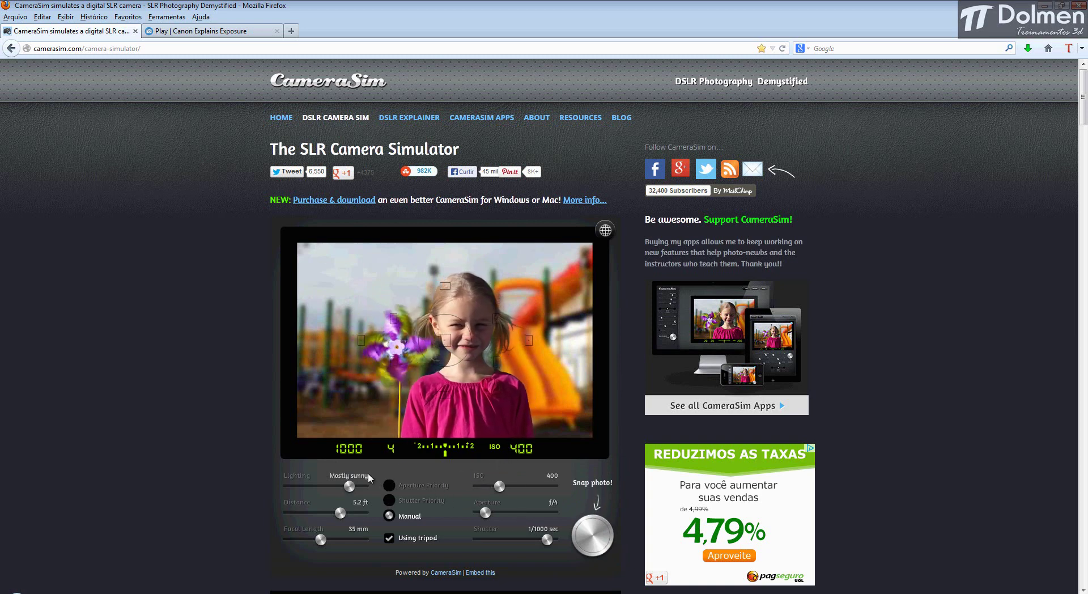
# Set the distance to 8.6 ft and take a photo at ISO 3200 and aperture f/11, returning to the viewfinder
pyautogui.moveTo(340, 513); pyautogui.dragTo(298, 513)
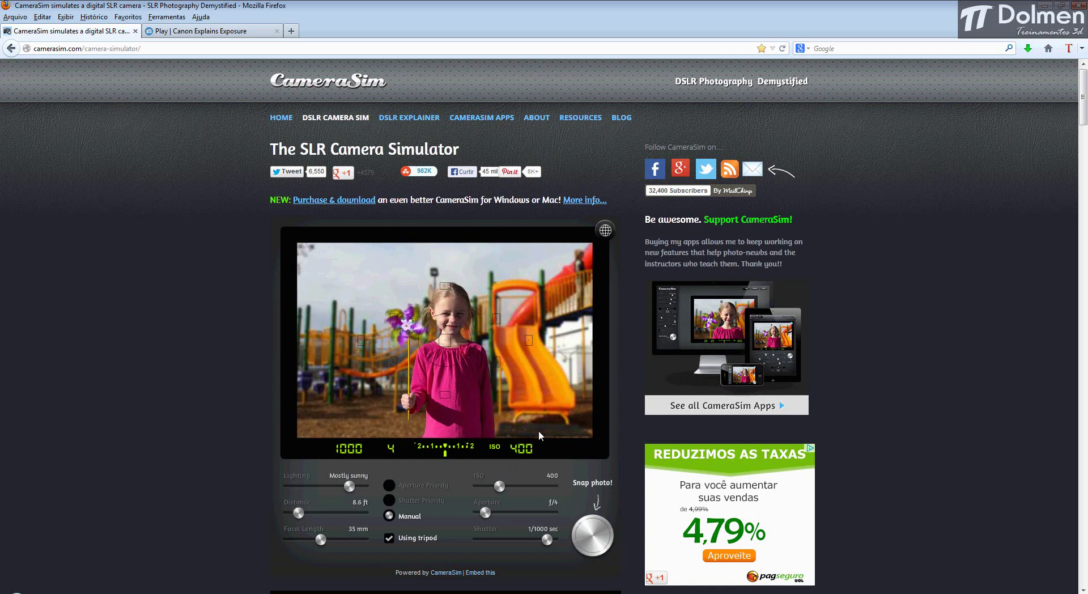
pyautogui.moveTo(504, 486); pyautogui.dragTo(492, 485)
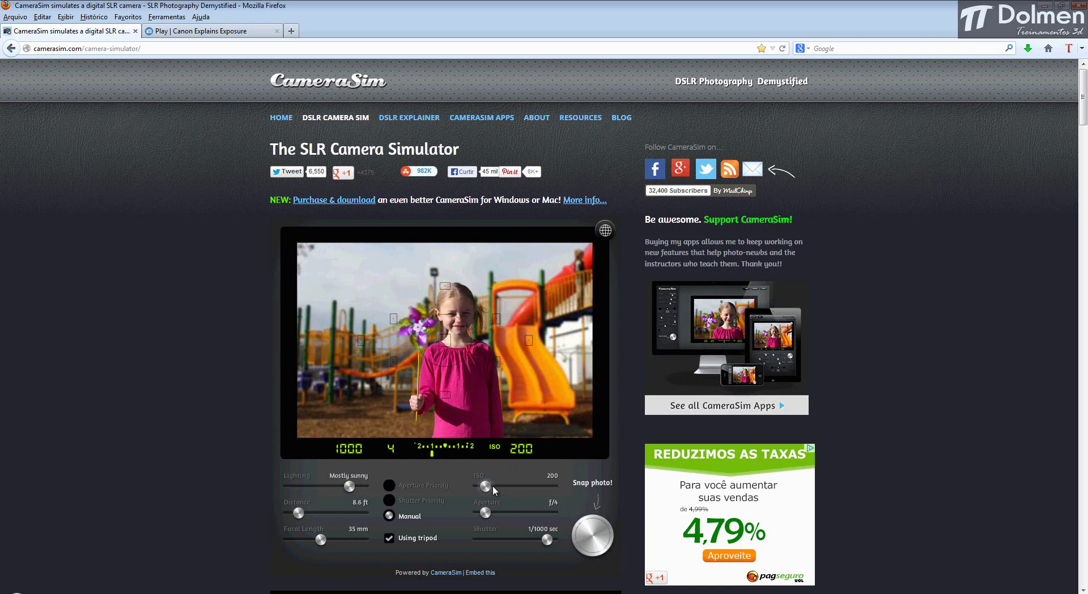
pyautogui.moveTo(492, 485); pyautogui.dragTo(549, 474)
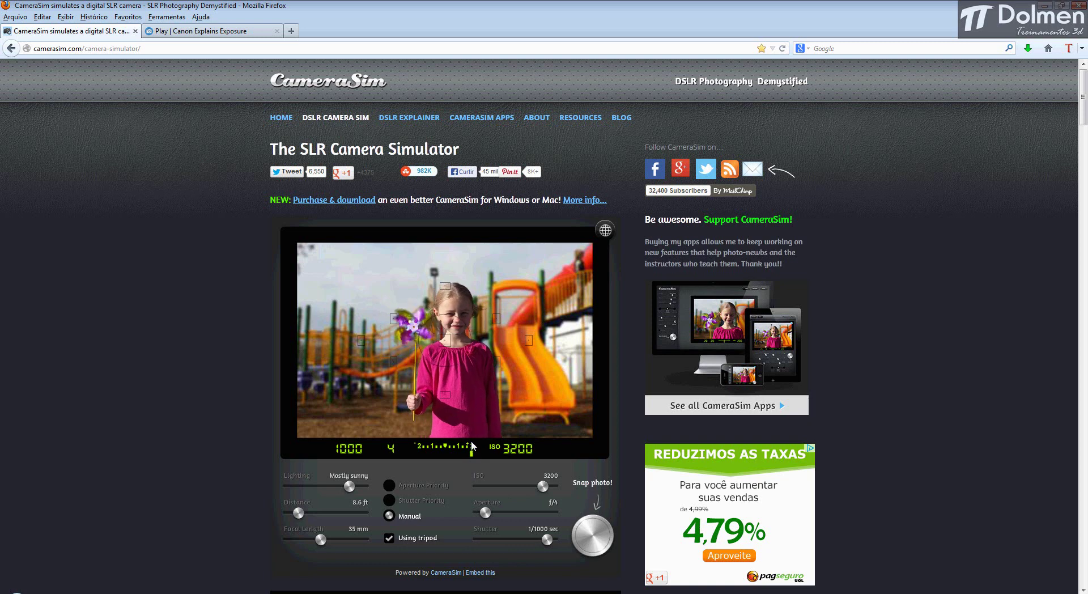
pyautogui.moveTo(491, 512); pyautogui.dragTo(533, 516)
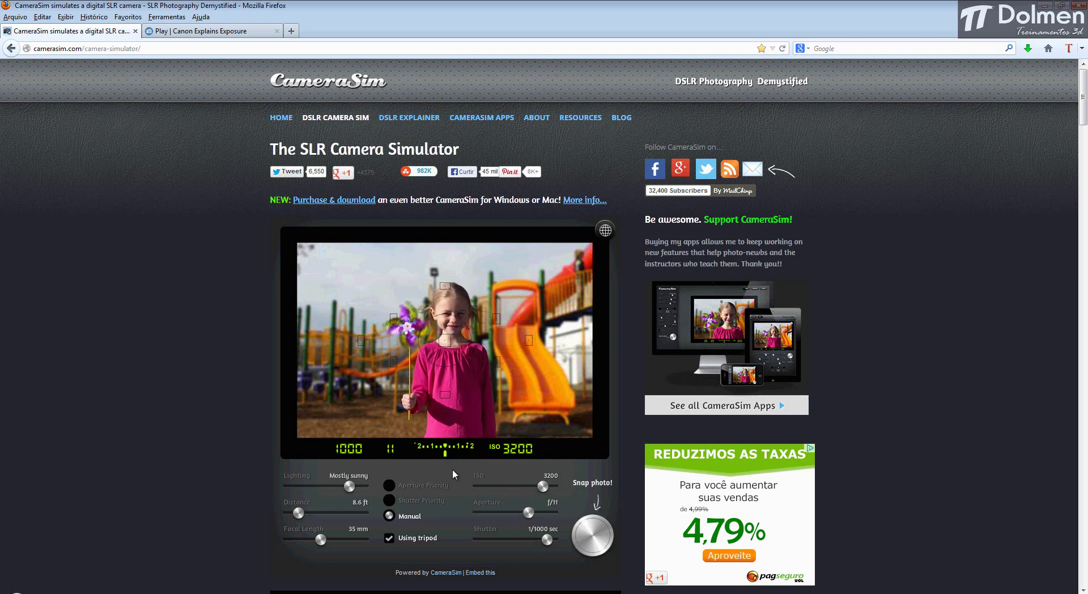
pyautogui.click(592, 535)
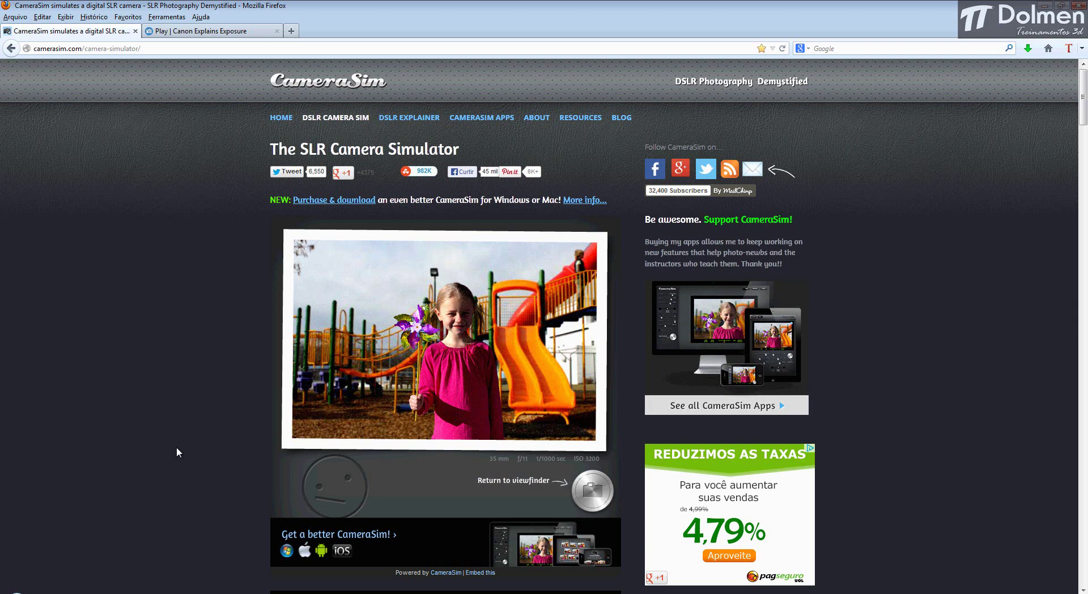
pyautogui.click(590, 491)
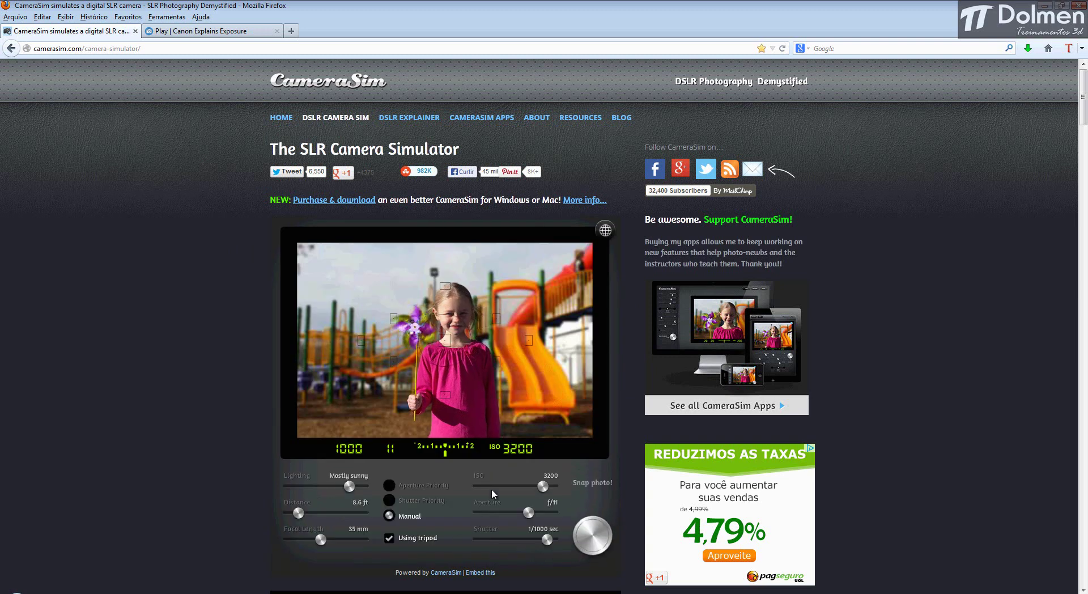
# Take a photo at ISO 6400 and aperture f/16, returning to the viewfinder
pyautogui.moveTo(549, 489); pyautogui.dragTo(552, 485)
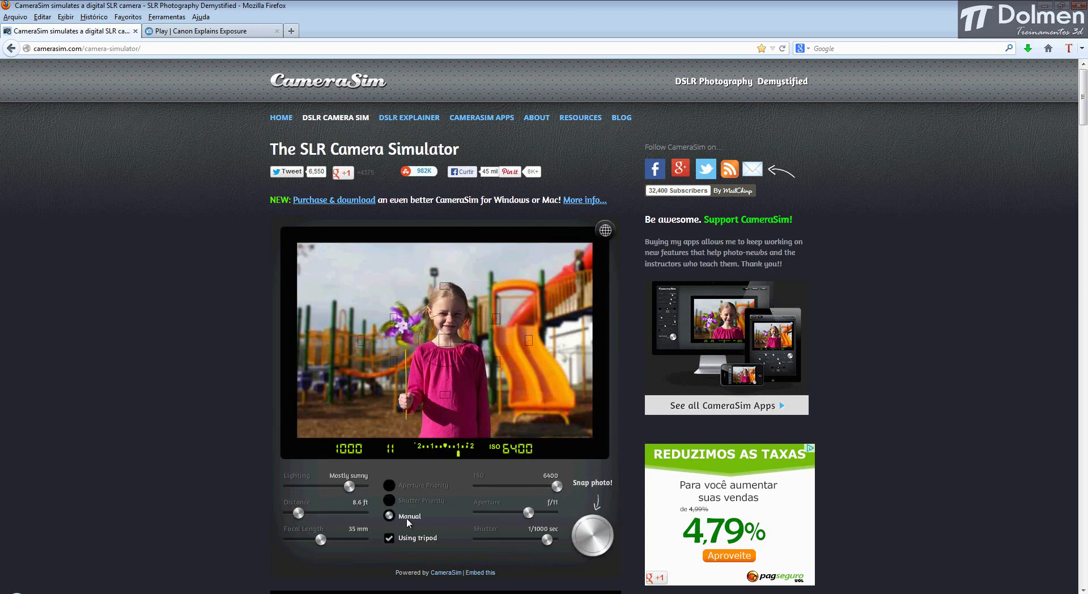
pyautogui.moveTo(548, 539)
pyautogui.mouseDown()
pyautogui.moveTo(536, 539)
pyautogui.moveTo(557, 545)
pyautogui.moveTo(534, 513)
pyautogui.moveTo(547, 516)
pyautogui.moveTo(540, 542)
pyautogui.moveTo(550, 543)
pyautogui.mouseUp()
pyautogui.click(596, 538)
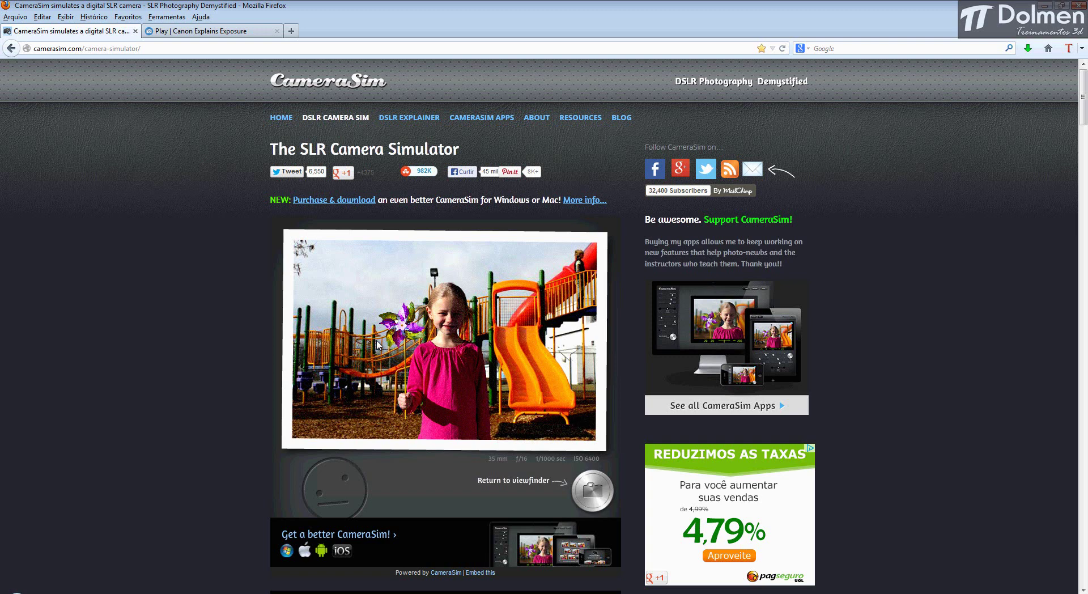
pyautogui.click(593, 491)
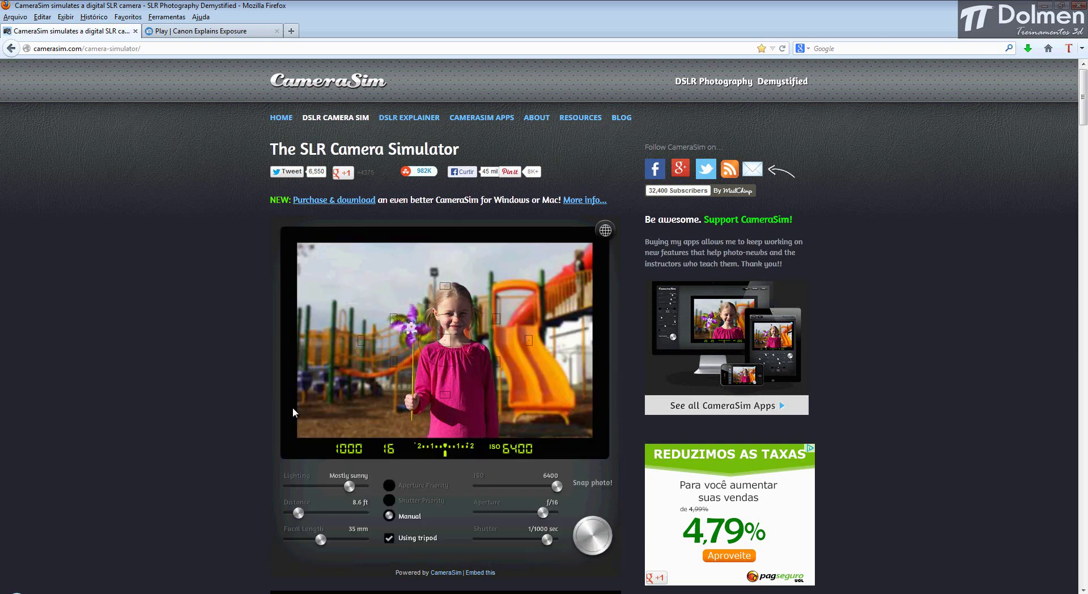
# Take a photo at distance 3 ft, focal length 55 mm, f/3.2, 1/800 sec and ISO 200, returning to the viewfinder
pyautogui.moveTo(298, 513); pyautogui.dragTo(368, 513)
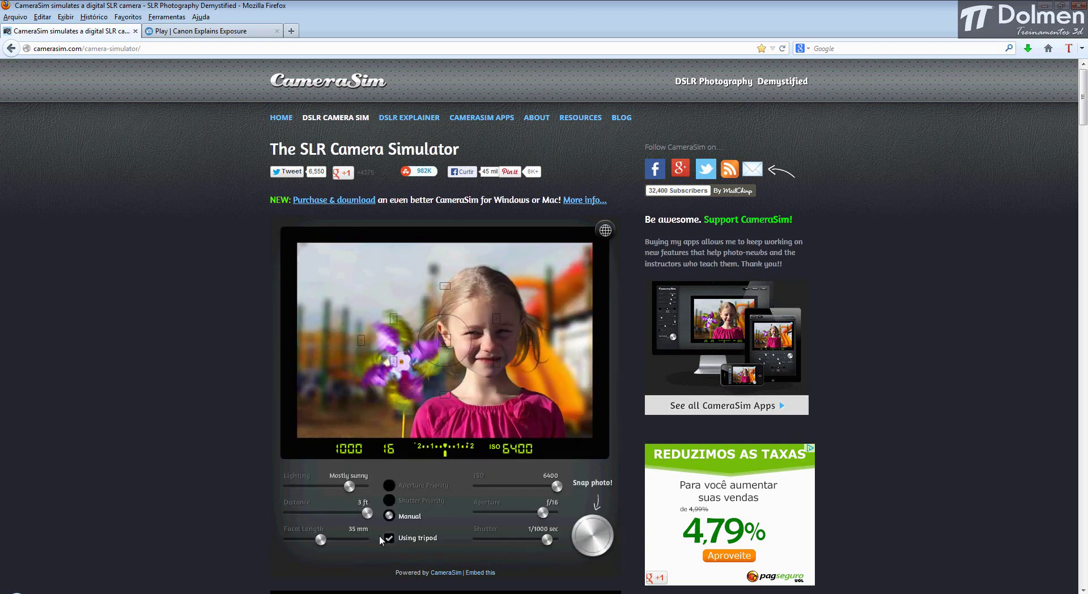
pyautogui.moveTo(320, 541); pyautogui.dragTo(391, 539)
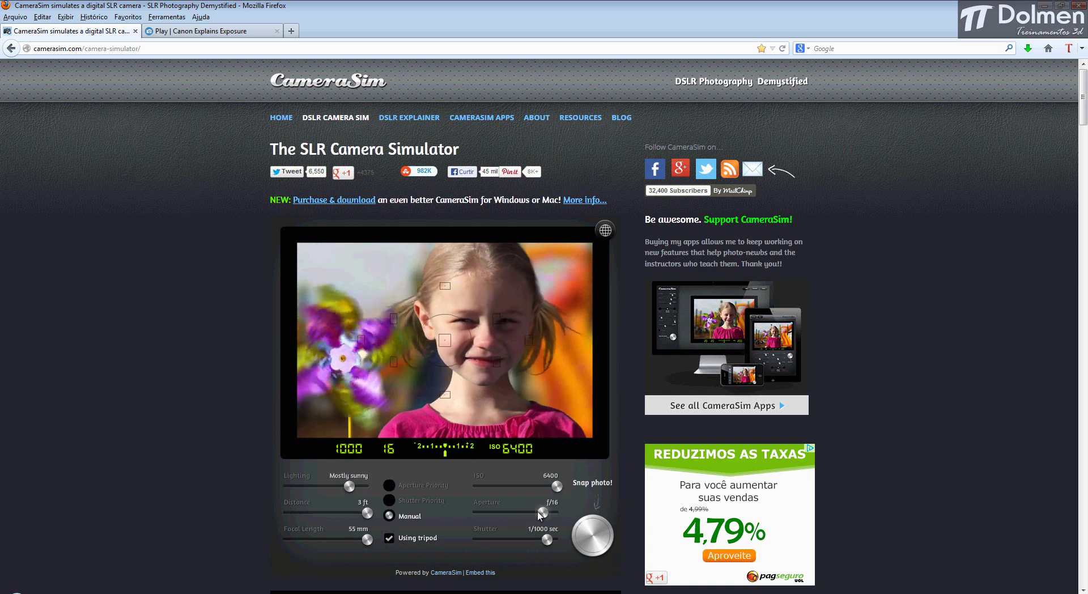
pyautogui.moveTo(516, 512); pyautogui.dragTo(475, 511)
pyautogui.moveTo(557, 486); pyautogui.dragTo(501, 485)
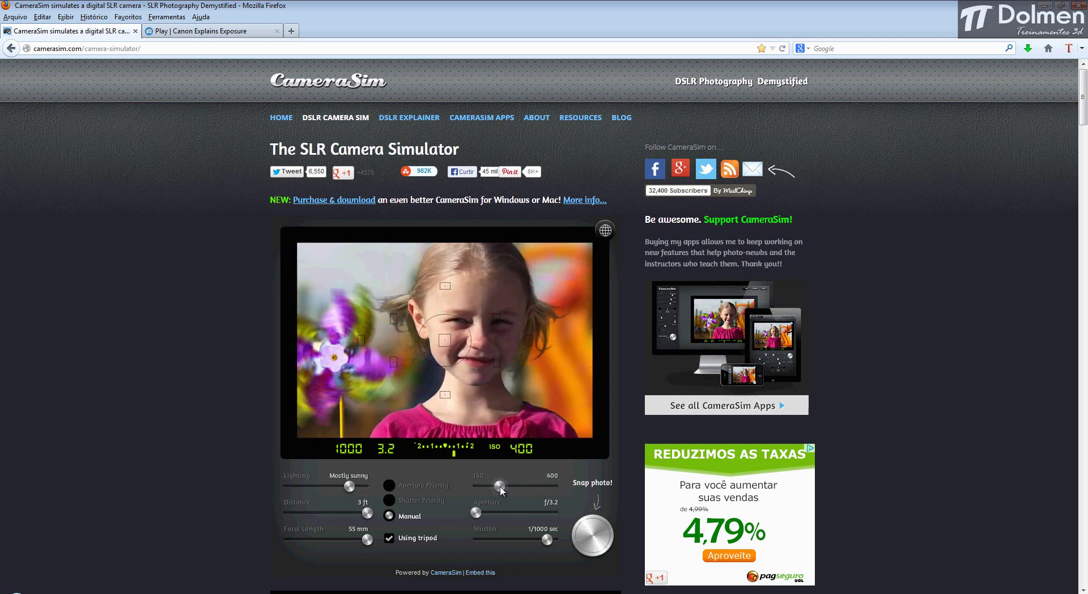
pyautogui.moveTo(500, 486); pyautogui.dragTo(486, 485)
pyautogui.moveTo(547, 540); pyautogui.dragTo(544, 540)
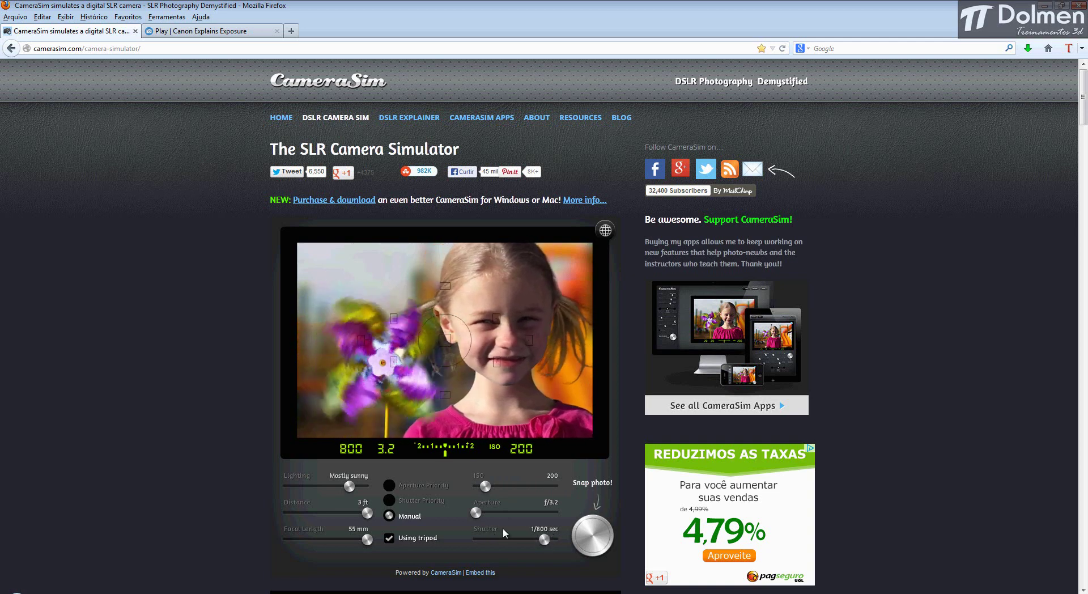
pyautogui.click(583, 533)
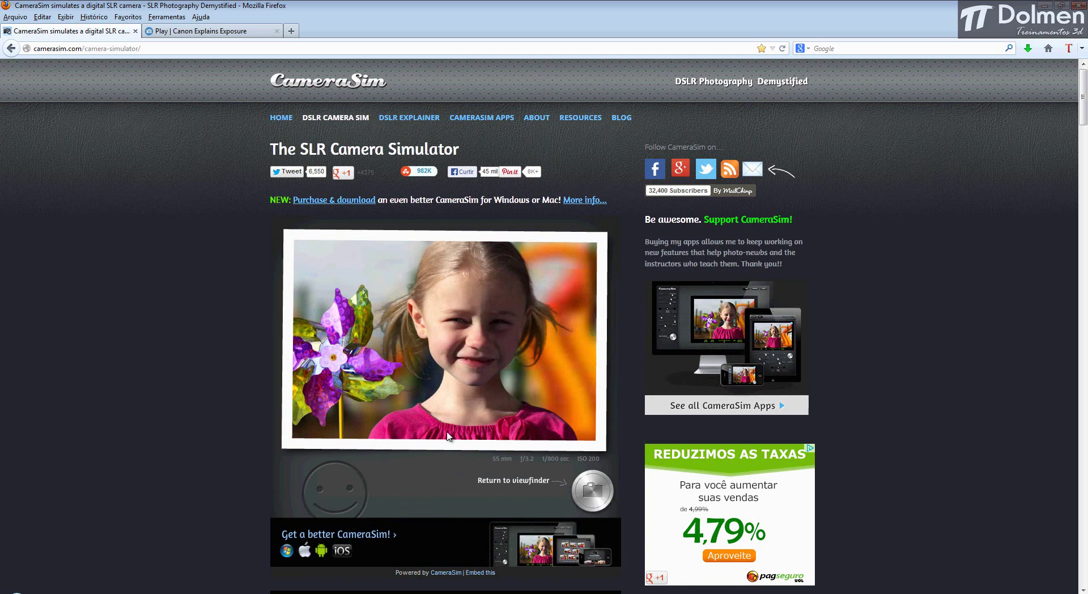
pyautogui.click(591, 491)
# Take a photo at shutter 1/200 sec, ISO 100 and aperture f/4.5
pyautogui.moveTo(545, 540)
pyautogui.mouseDown()
pyautogui.moveTo(518, 544)
pyautogui.moveTo(531, 543)
pyautogui.mouseUp()
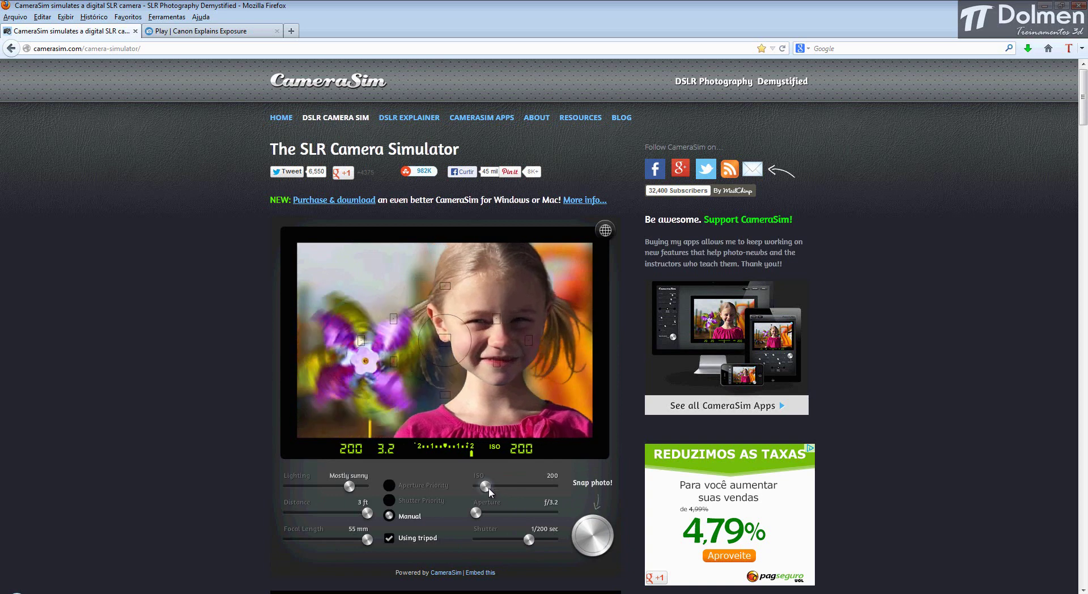
pyautogui.moveTo(485, 487); pyautogui.dragTo(493, 512)
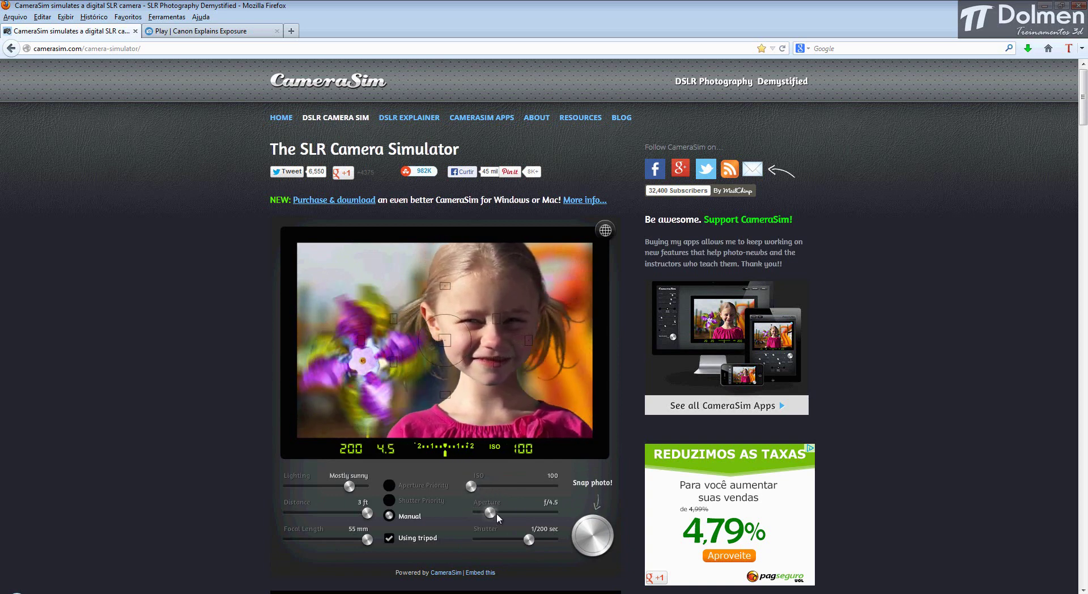
pyautogui.click(583, 539)
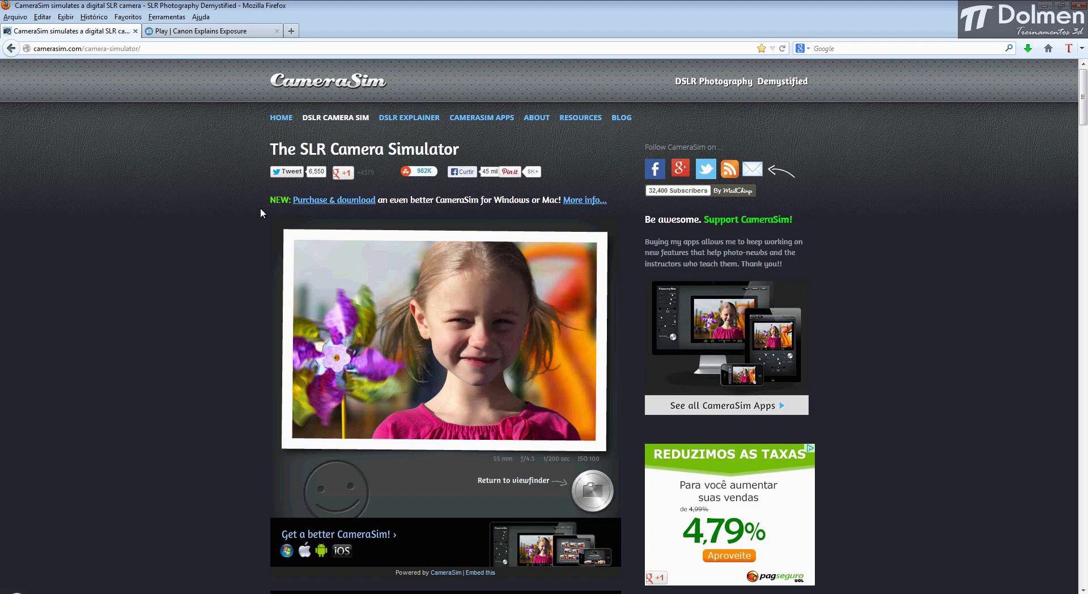
# Switch to the VRayPhysicalCam document in Word and browse past the earlier photo effects to section 05) VIGNETTING
pyautogui.hotkey('alt', 'Tab')
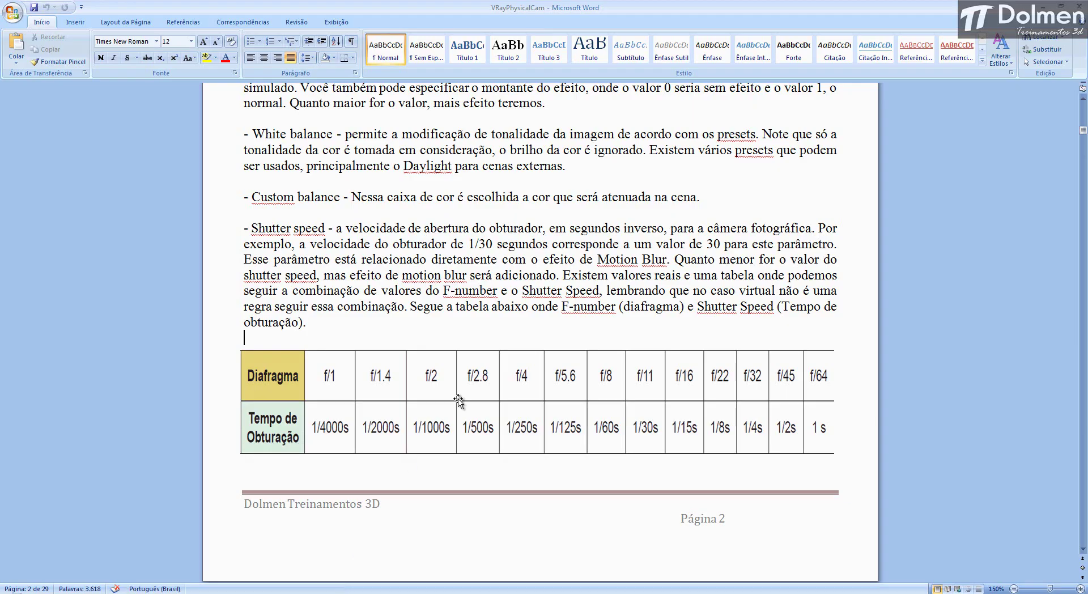
pyautogui.click(1086, 526)
pyautogui.click(1085, 526)
pyautogui.click(1085, 526)
pyautogui.scroll(-20, 797, 497)
pyautogui.scroll(-20, 798, 498)
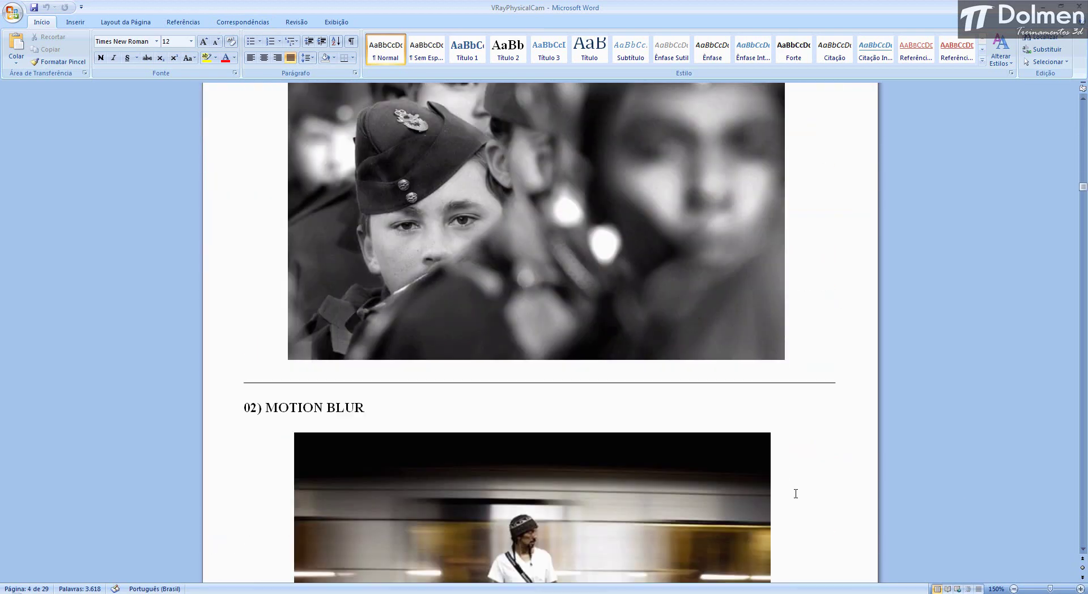
pyautogui.scroll(-10, 790, 452)
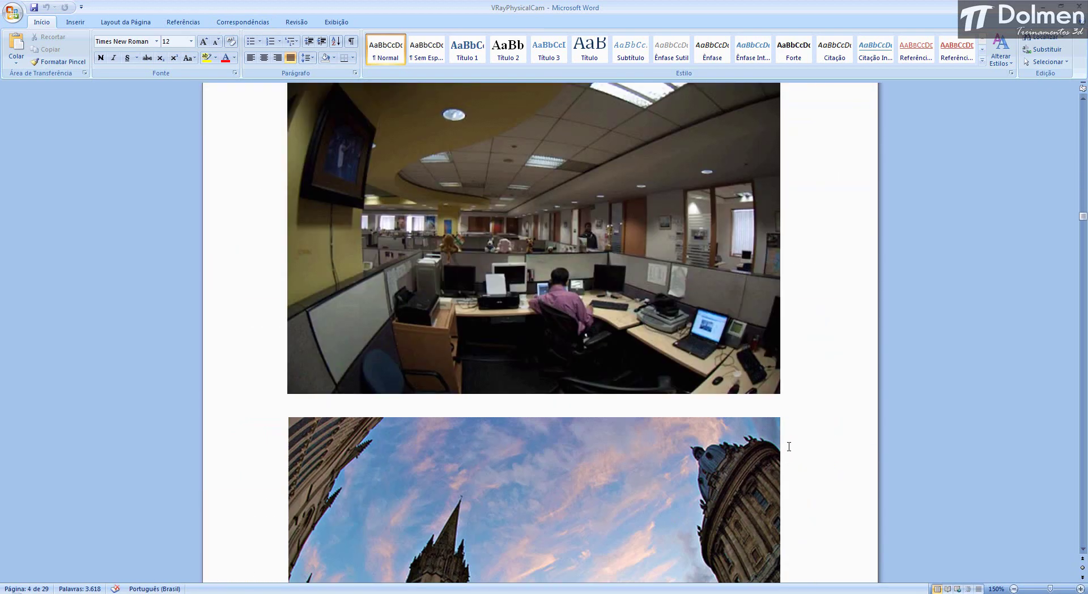
pyautogui.scroll(-20, 776, 431)
pyautogui.scroll(-20, 771, 422)
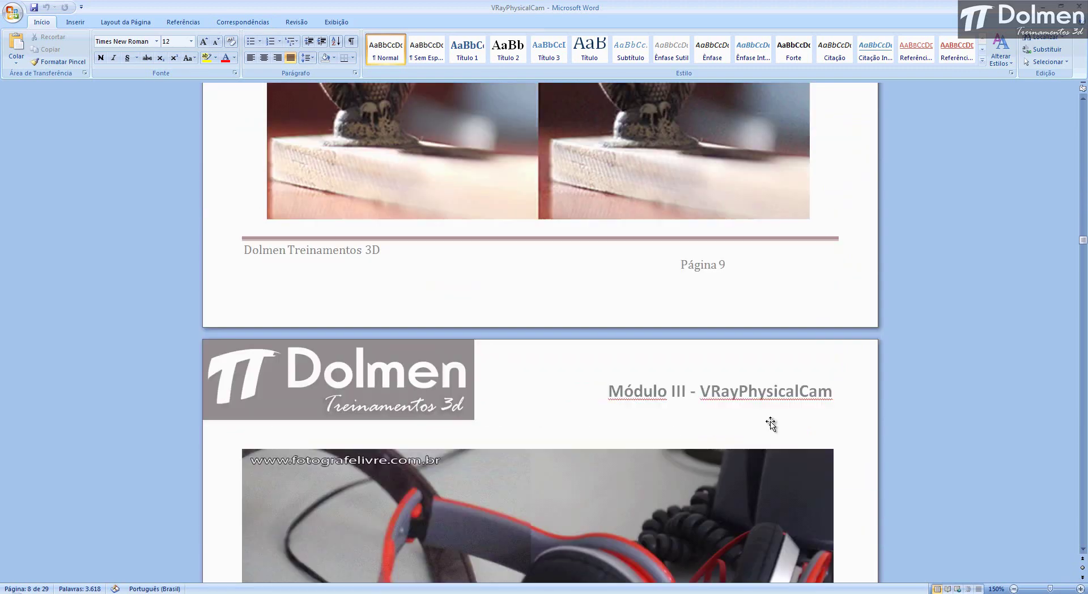
pyautogui.scroll(-20, 770, 418)
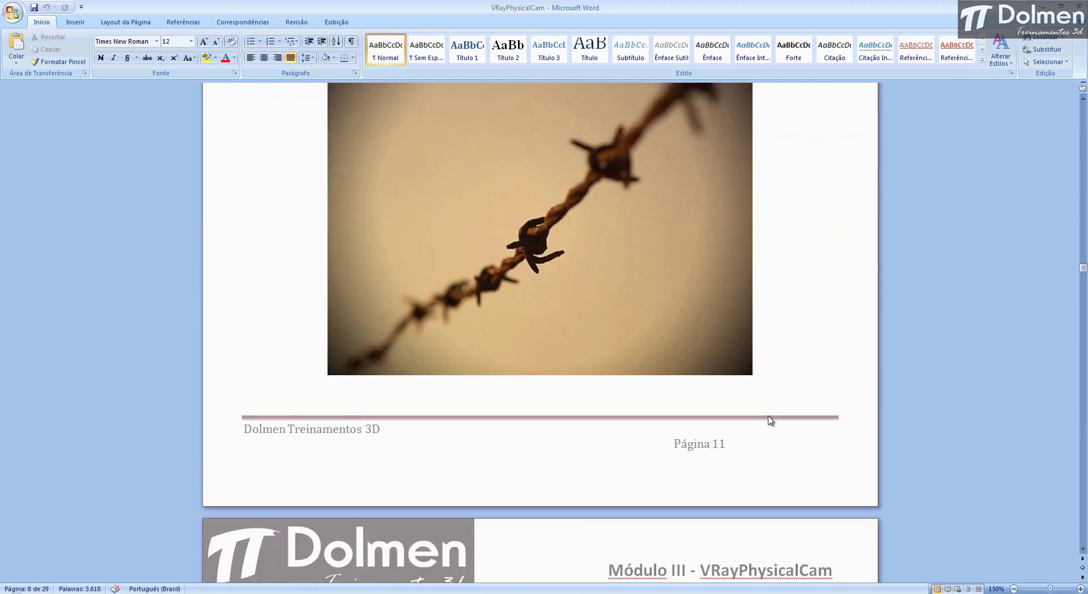
pyautogui.scroll(20, 767, 414)
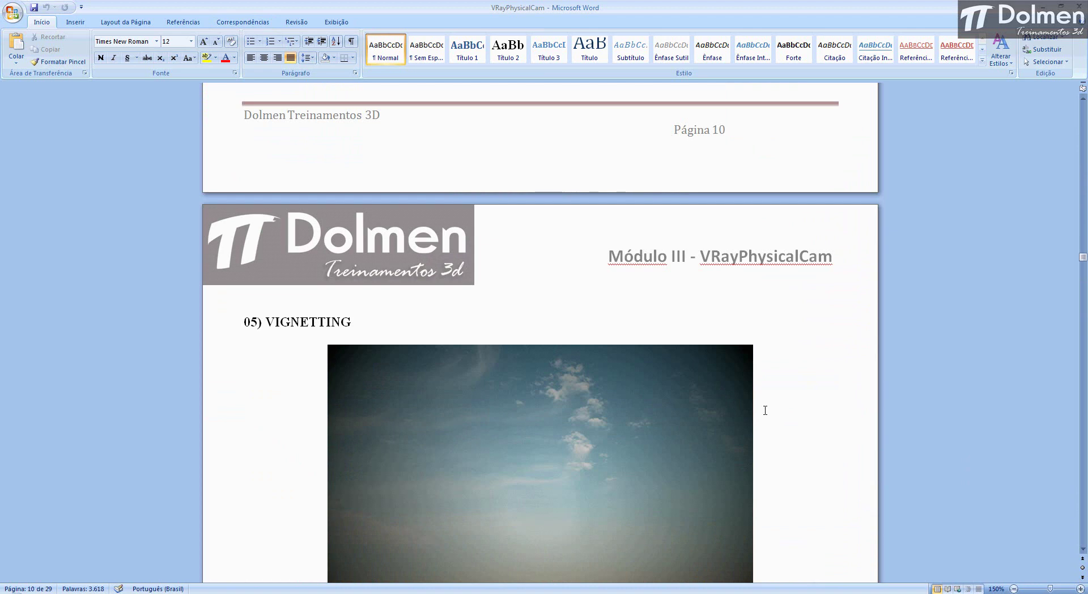
# Examine the example photos in the vignetting section, down to the 06) BOKEH heading
pyautogui.scroll(8, 765, 412)
pyautogui.scroll(-12, 764, 410)
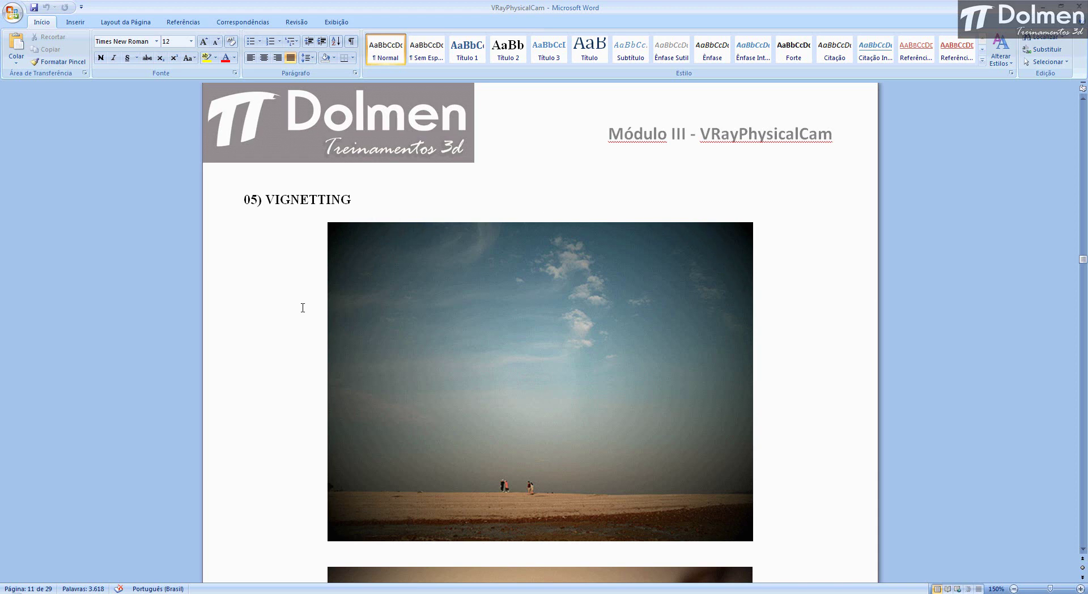
pyautogui.scroll(-11, 255, 327)
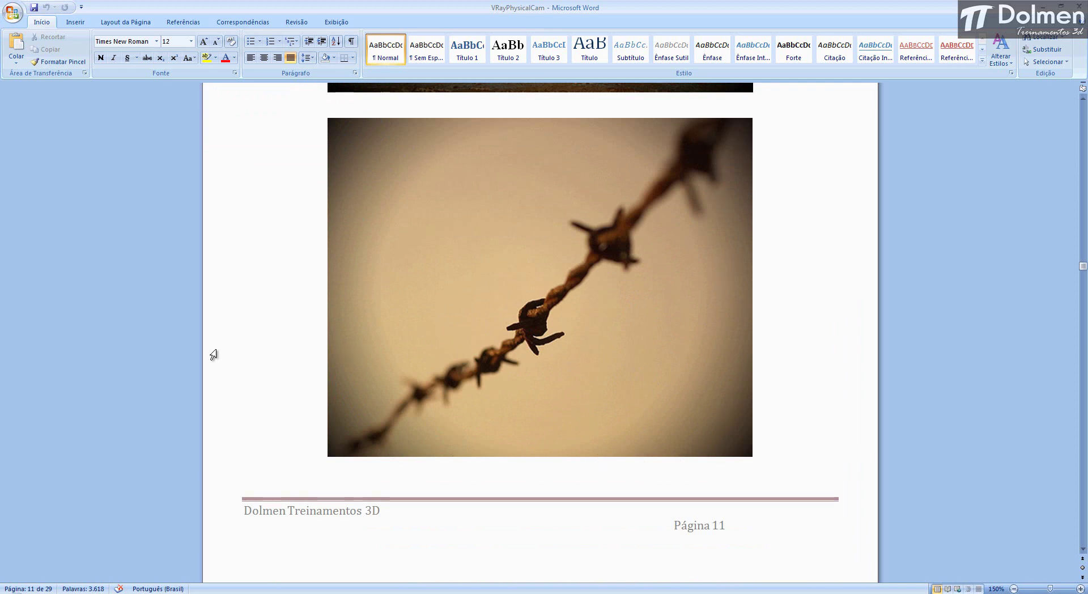
pyautogui.scroll(-10, 213, 355)
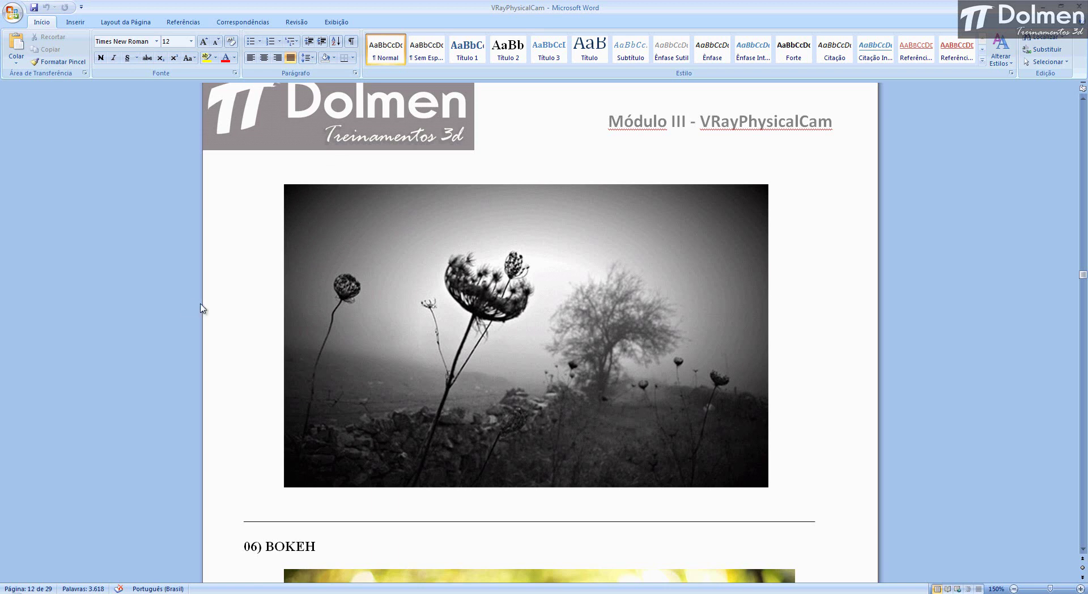
# Examine the example photos in section 06) BOKEH, from the girl's portrait to the blurred lights and wheat field
pyautogui.scroll(-6, 190, 308)
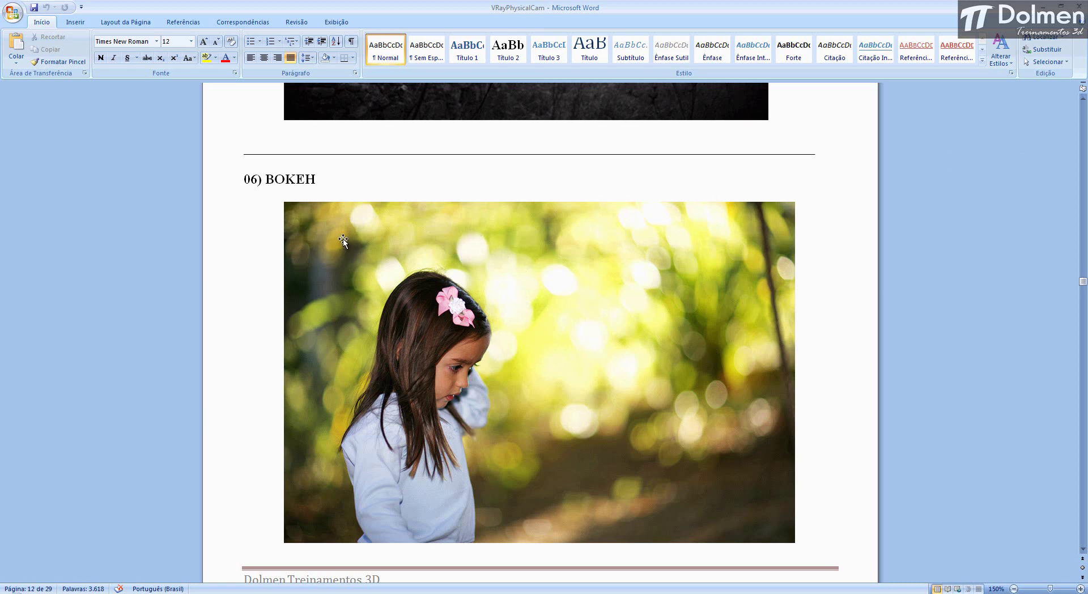
pyautogui.scroll(-10, 516, 426)
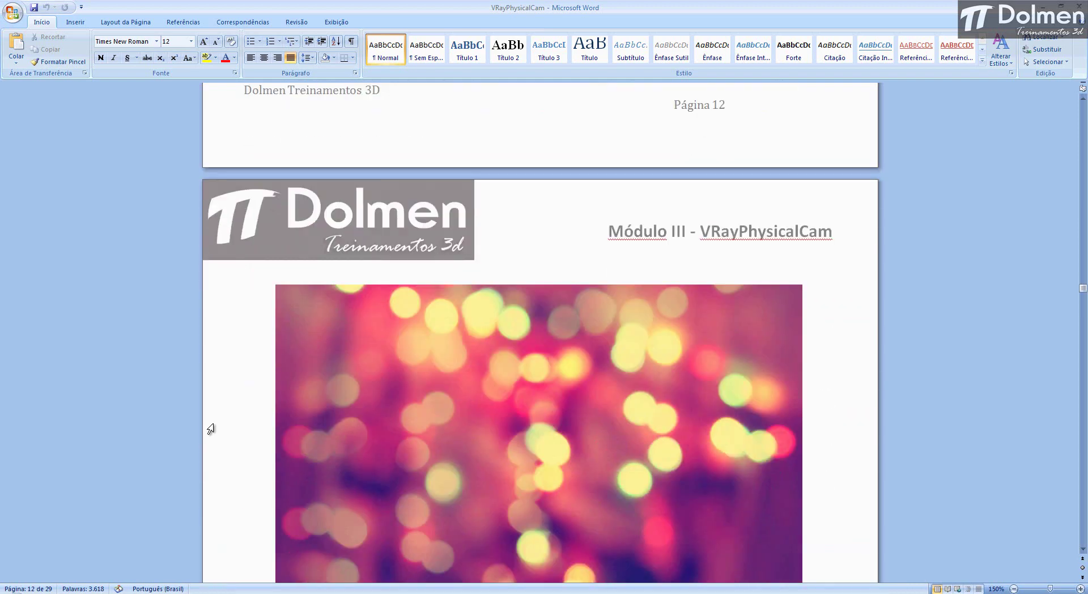
pyautogui.scroll(-5, 210, 428)
pyautogui.scroll(1, 328, 211)
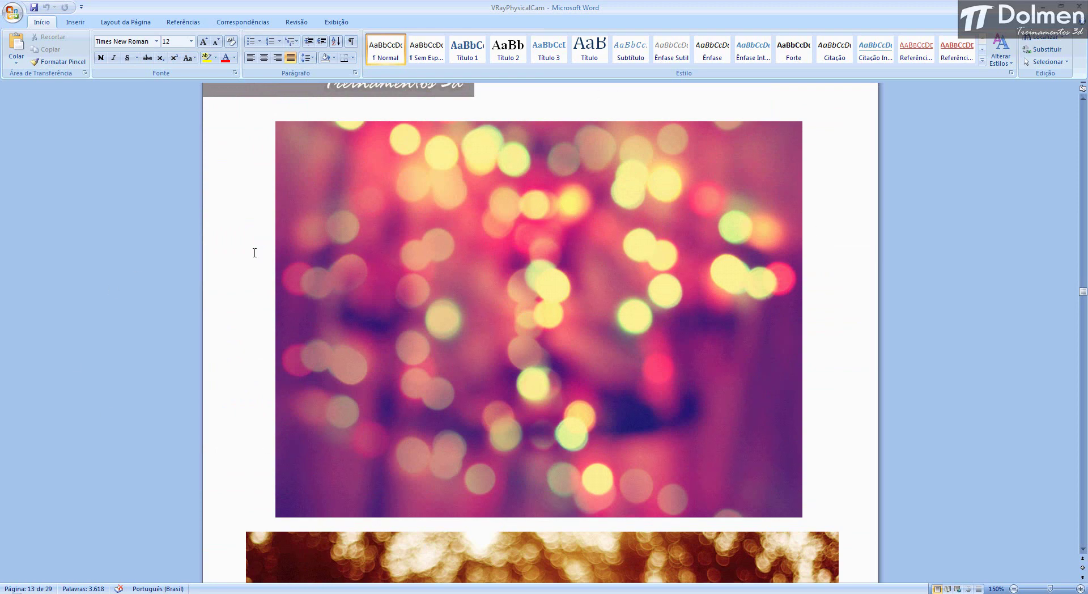
pyautogui.scroll(-8, 191, 281)
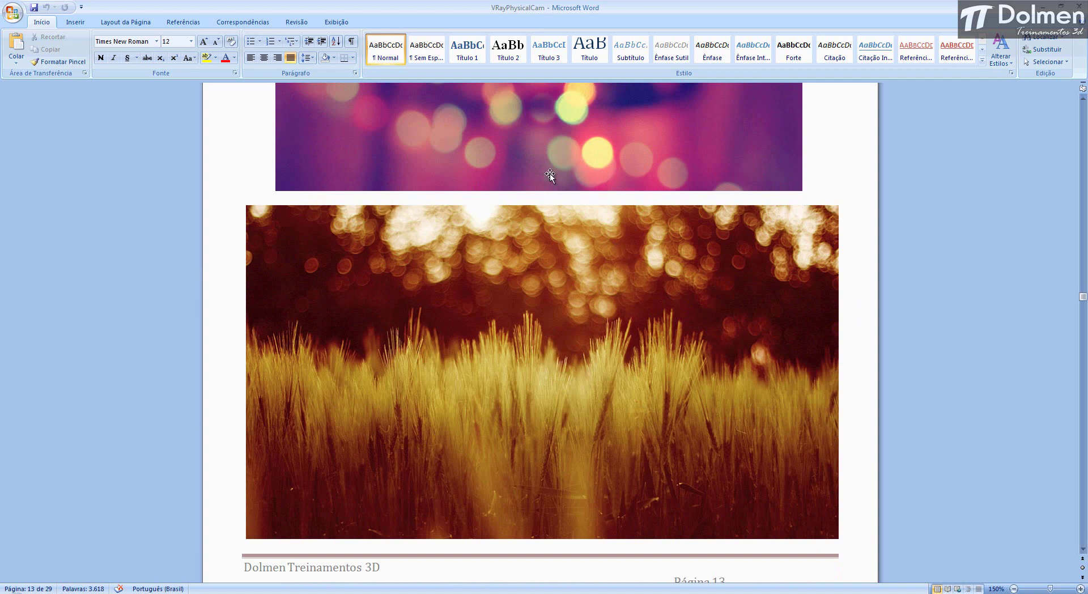
pyautogui.scroll(3, 586, 279)
pyautogui.scroll(-3, 586, 279)
pyautogui.scroll(6, 726, 215)
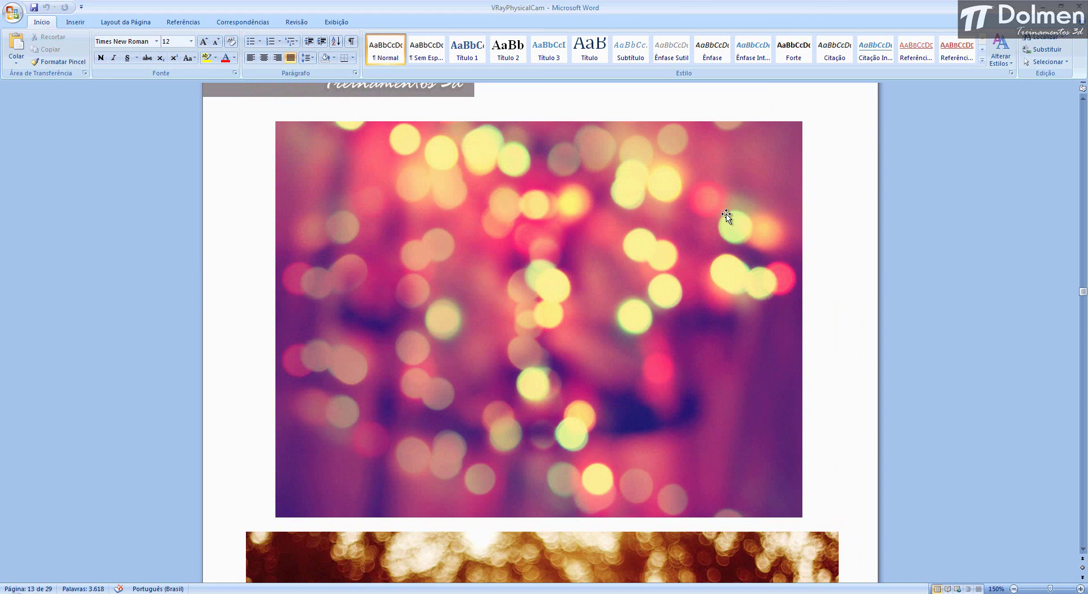
# Return to the 06) BOKEH heading and review its photos again down to the wheat field on page 13
pyautogui.scroll(10, 726, 216)
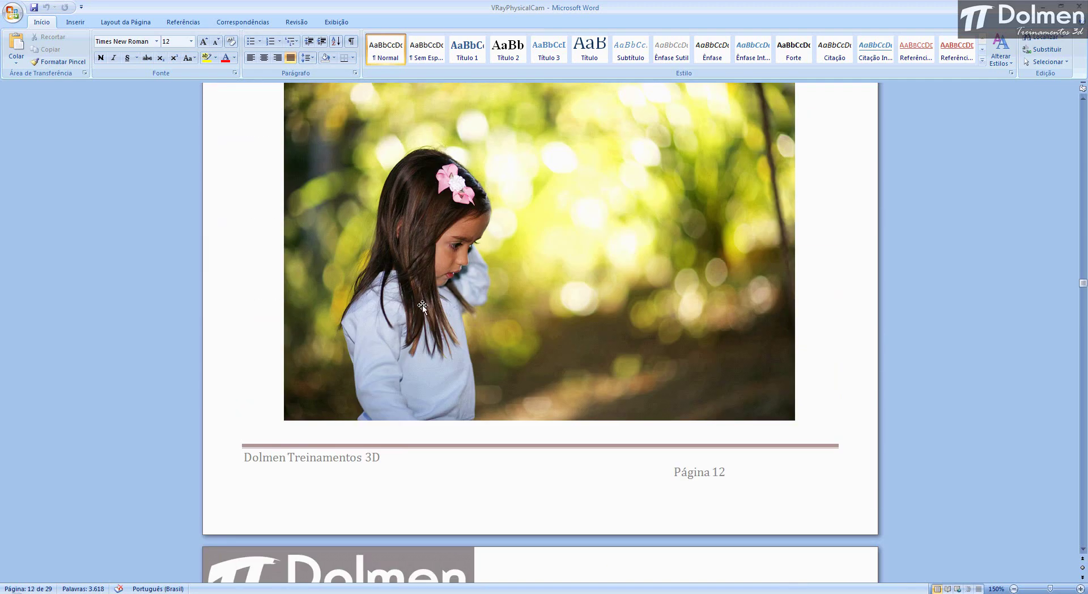
pyautogui.scroll(2, 418, 306)
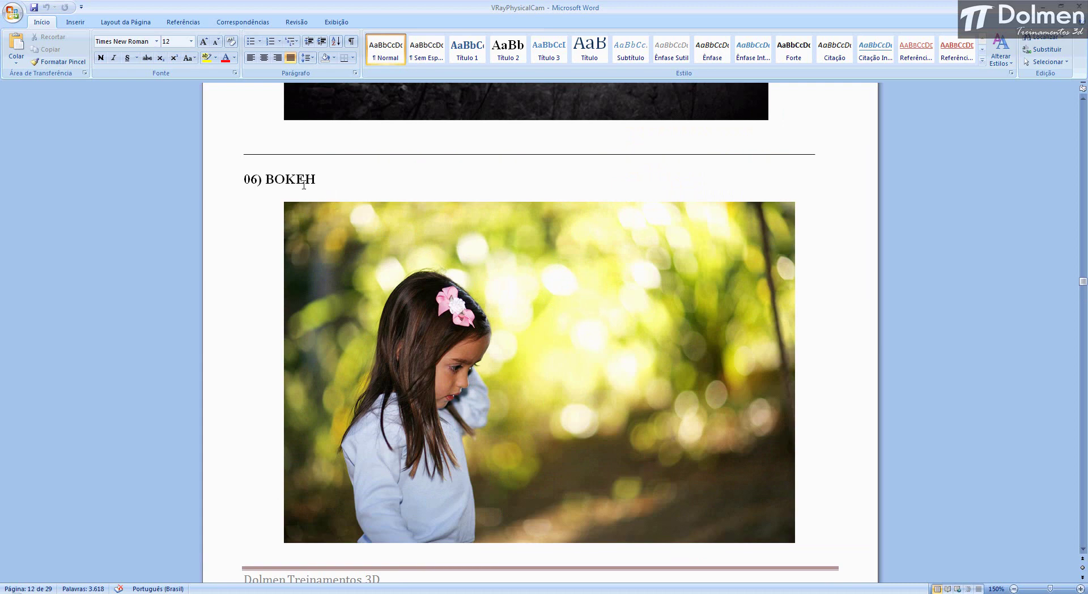
pyautogui.scroll(-10, 617, 383)
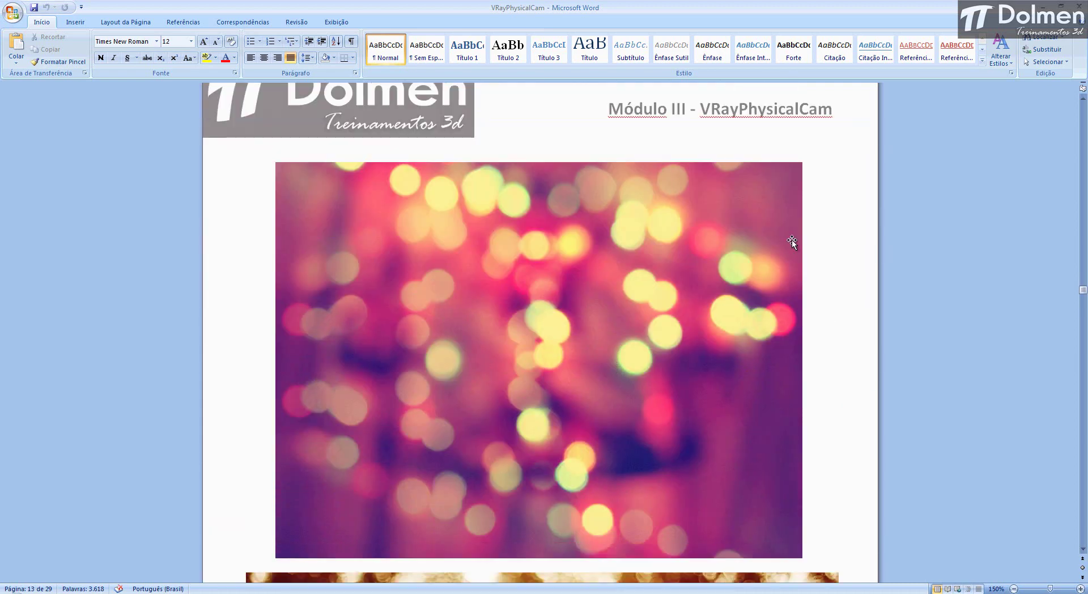
pyautogui.scroll(-10, 509, 344)
pyautogui.scroll(2, 437, 325)
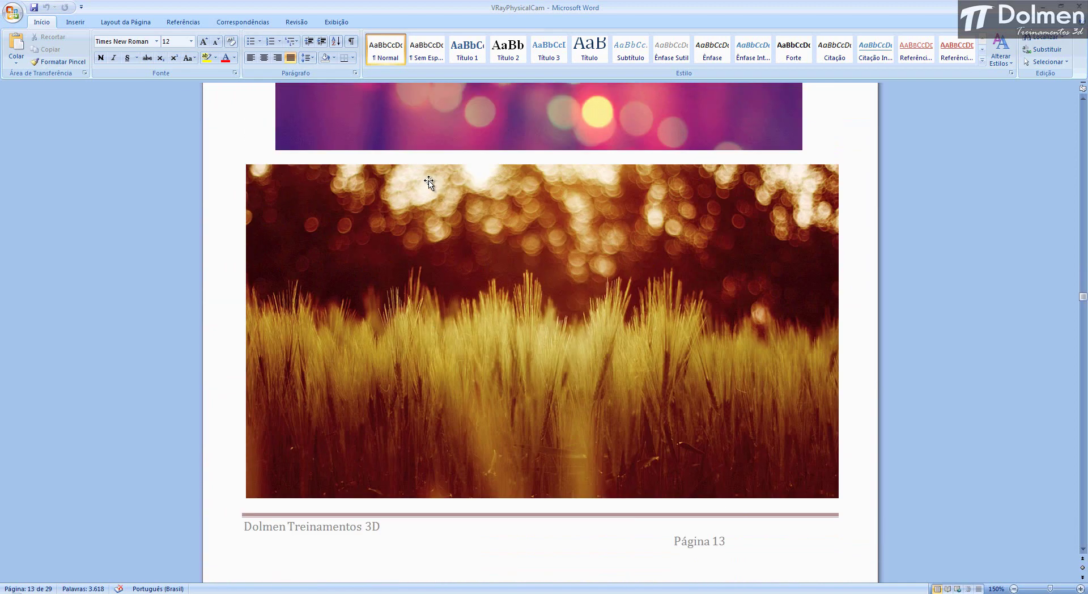
# Review the "Dicas de fotografia e exposição" section, including the Triângulo da Exposição diagram and the three light-control variables
pyautogui.scroll(-5, 448, 291)
pyautogui.scroll(-3, 438, 289)
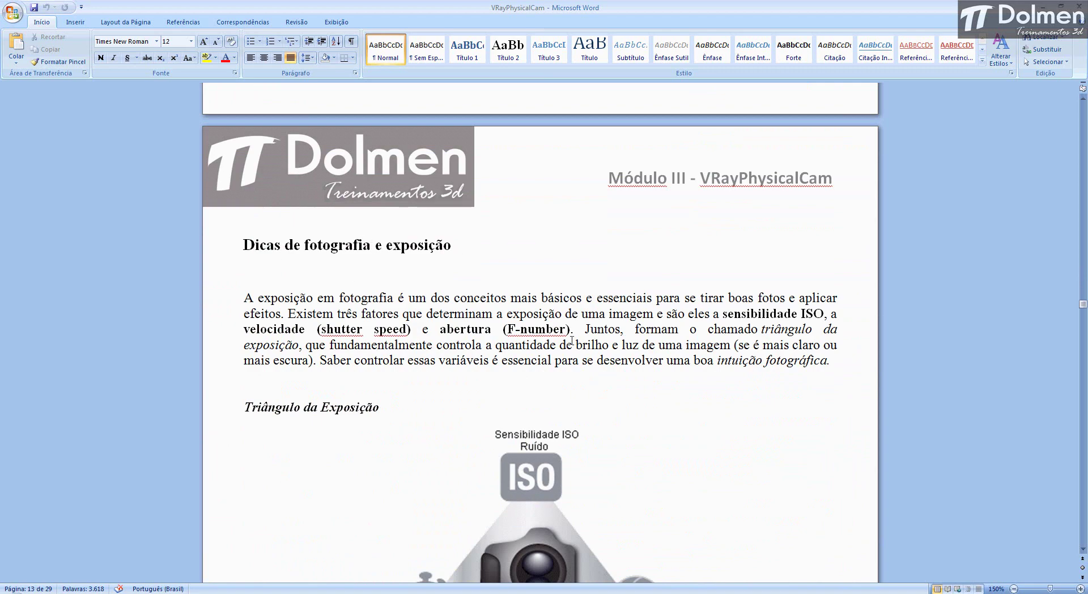
pyautogui.scroll(-4, 437, 340)
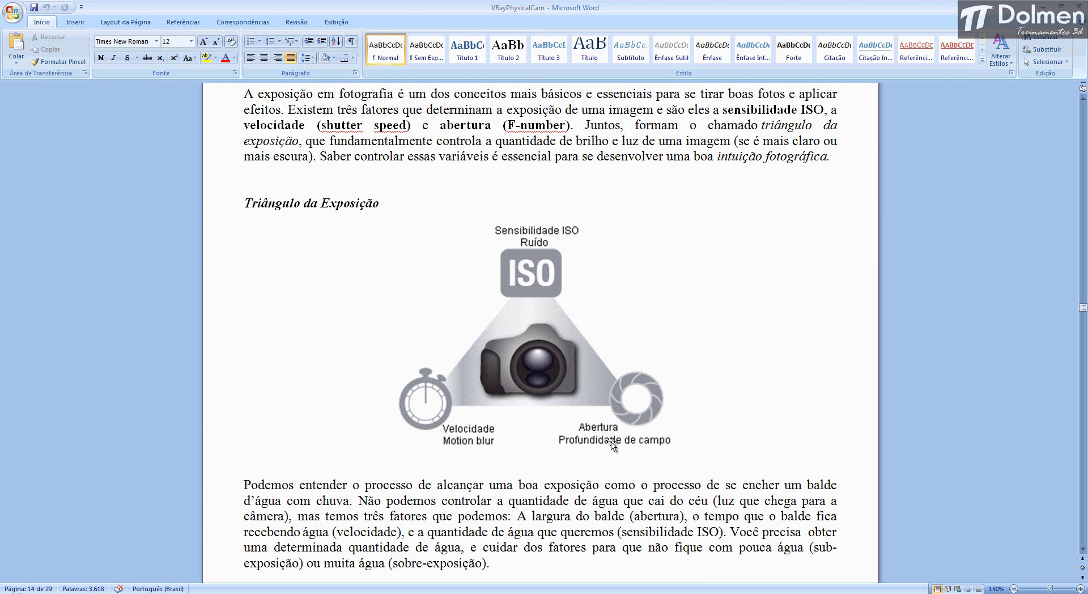
pyautogui.scroll(-5, 311, 264)
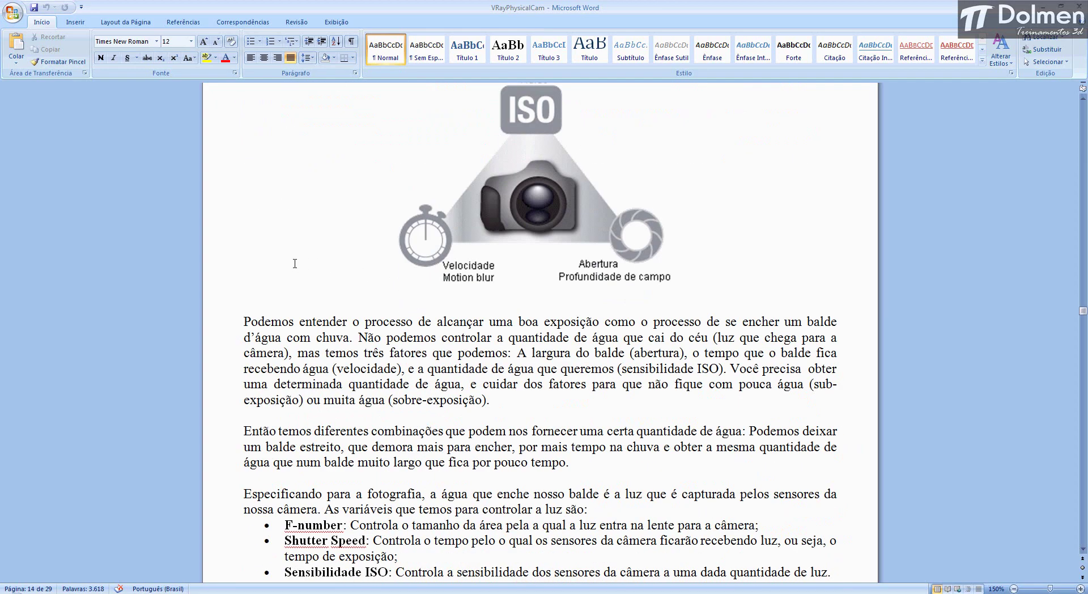
pyautogui.scroll(-3, 439, 356)
pyautogui.scroll(-9, 406, 243)
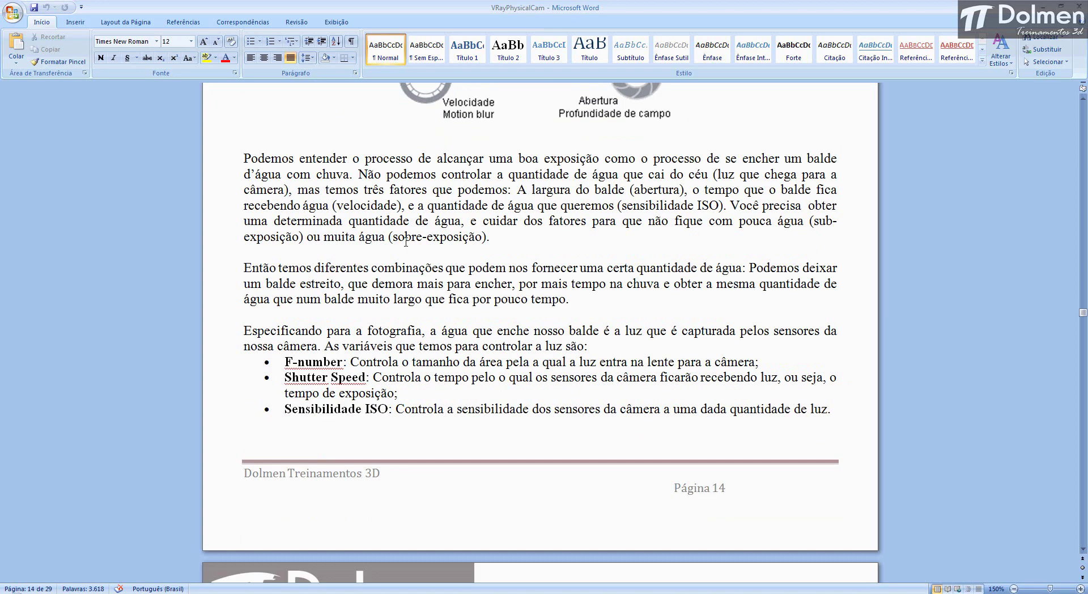
# Browse the Shutter Speed section and its table of usage examples, down to the long-exposure photo on page 16
pyautogui.scroll(-8, 406, 246)
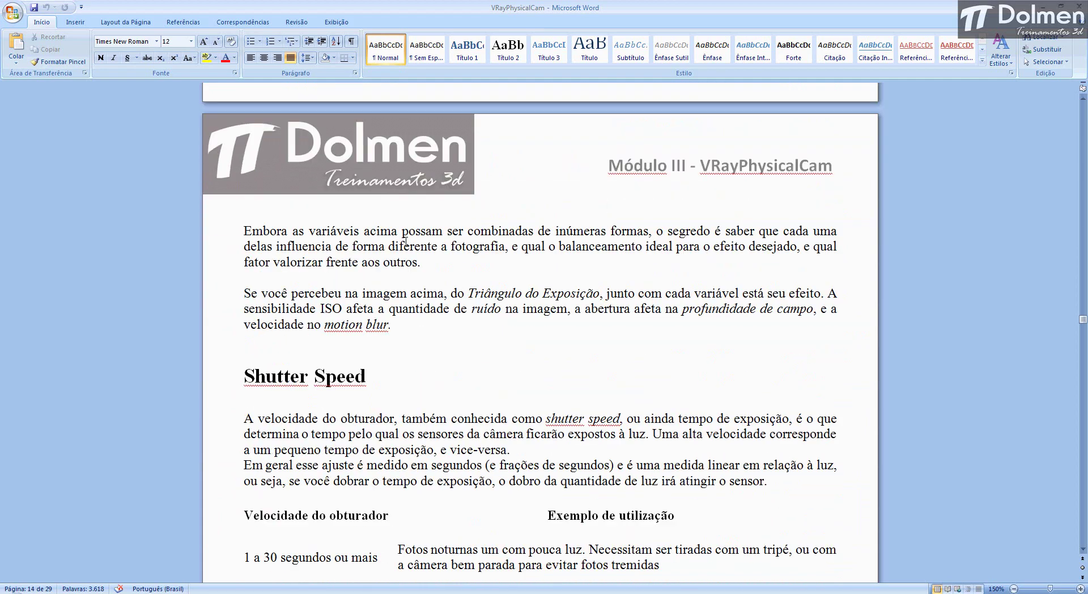
pyautogui.scroll(-19, 343, 243)
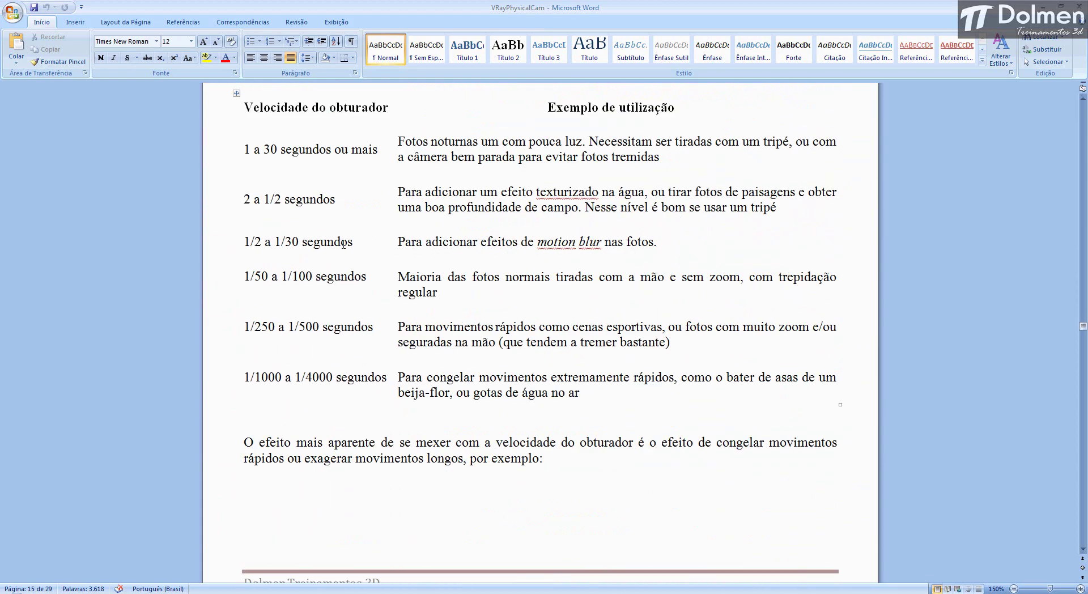
pyautogui.scroll(-1, 344, 245)
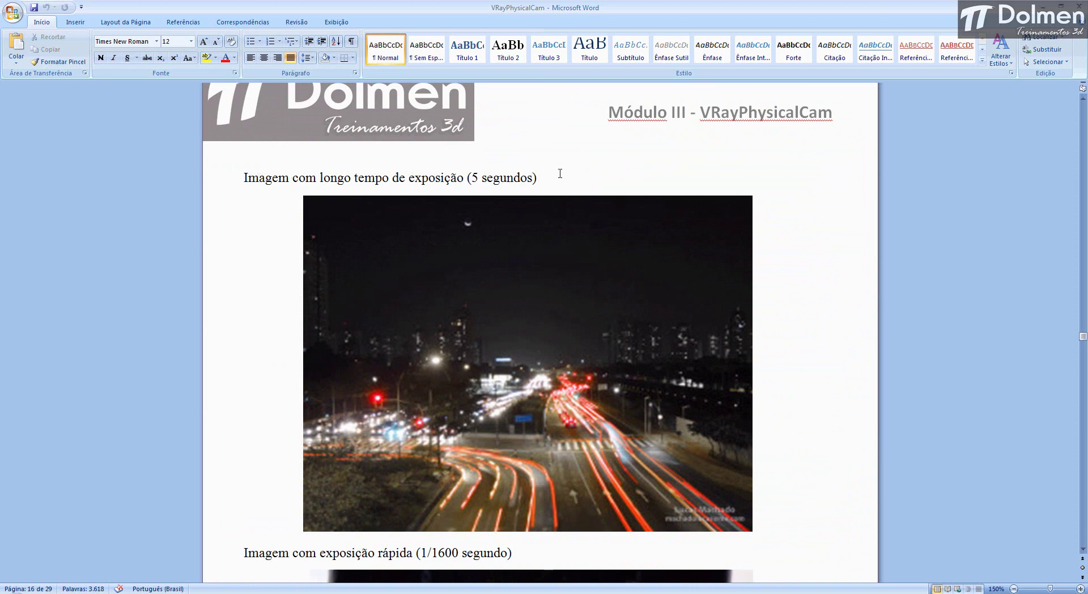
# Compare the 5-second and 1/1600-second exposure photos, briefly highlighting the exposure time in each caption
pyautogui.doubleClick(475, 177)
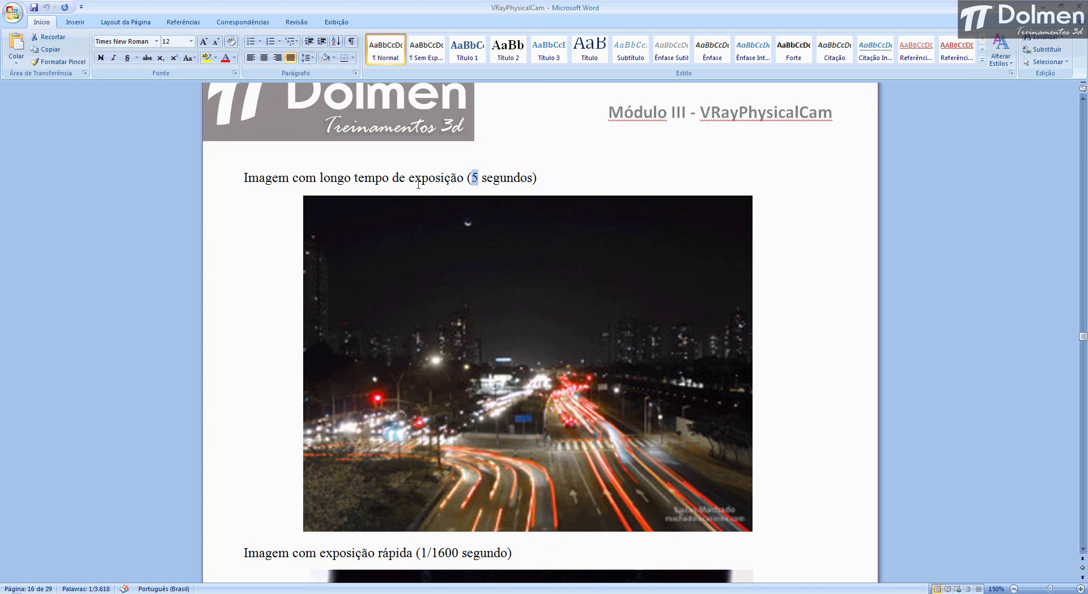
pyautogui.click(430, 171)
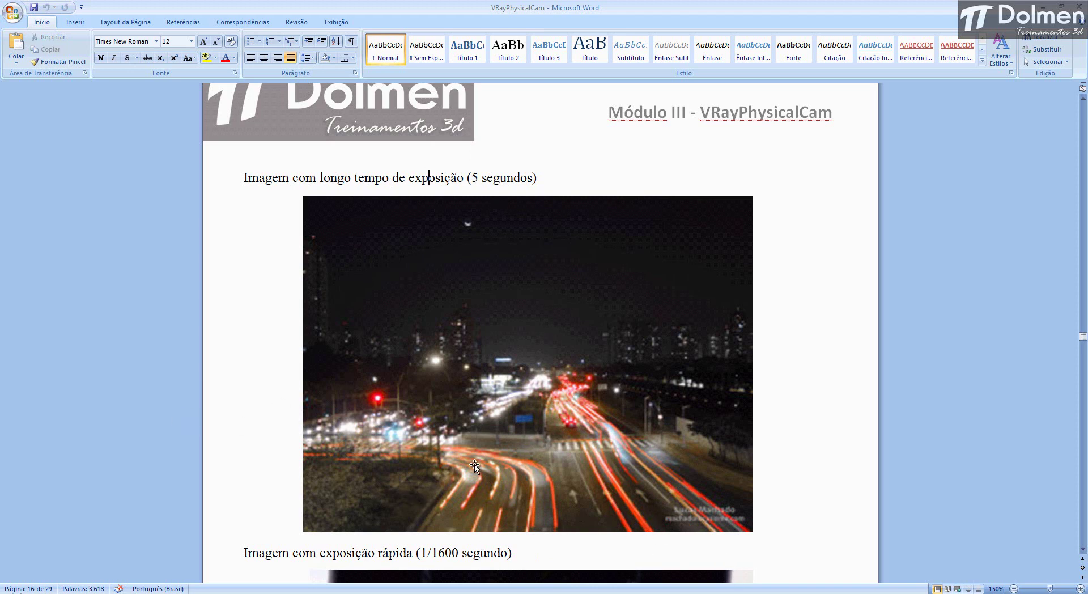
pyautogui.scroll(-6, 512, 385)
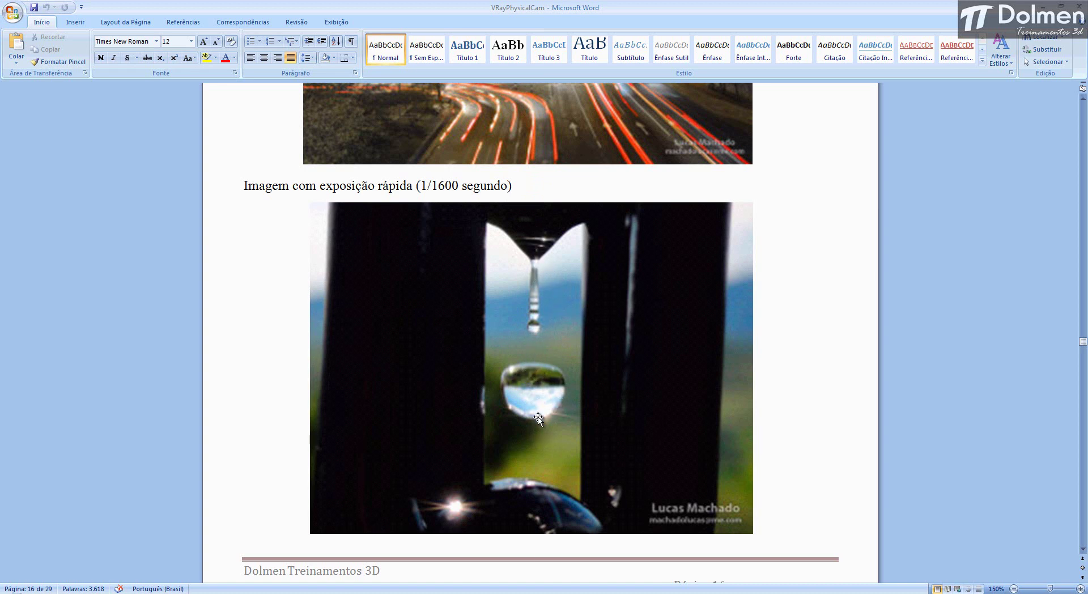
pyautogui.doubleClick(433, 185)
pyautogui.click(264, 273)
# Go to the F-Number section and examine the aperture diagram from f2.8 to f11 with its car photos
pyautogui.scroll(-15, 352, 342)
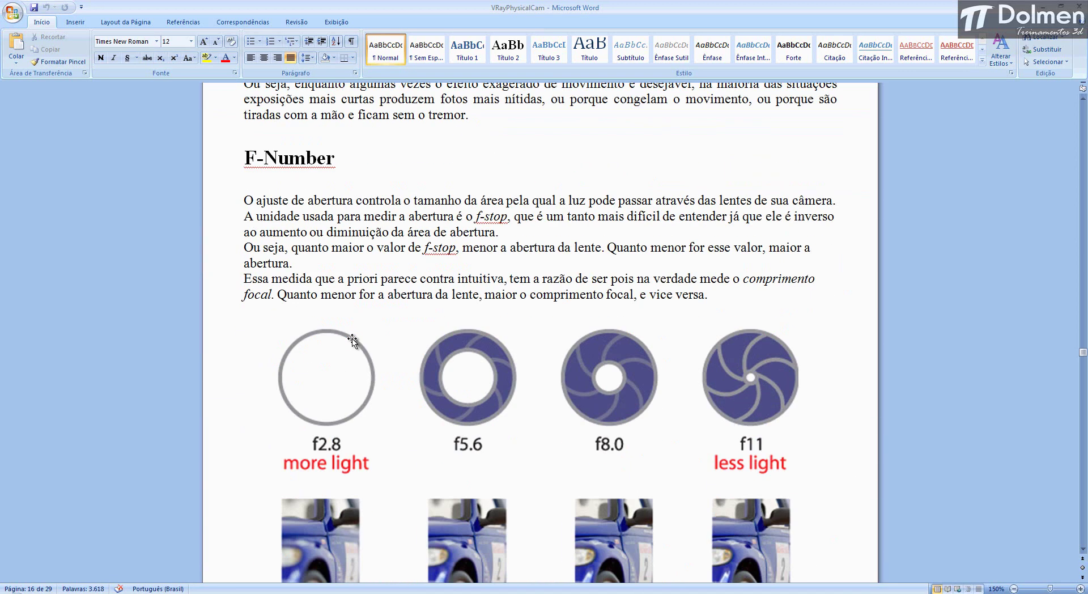
pyautogui.scroll(-2, 376, 260)
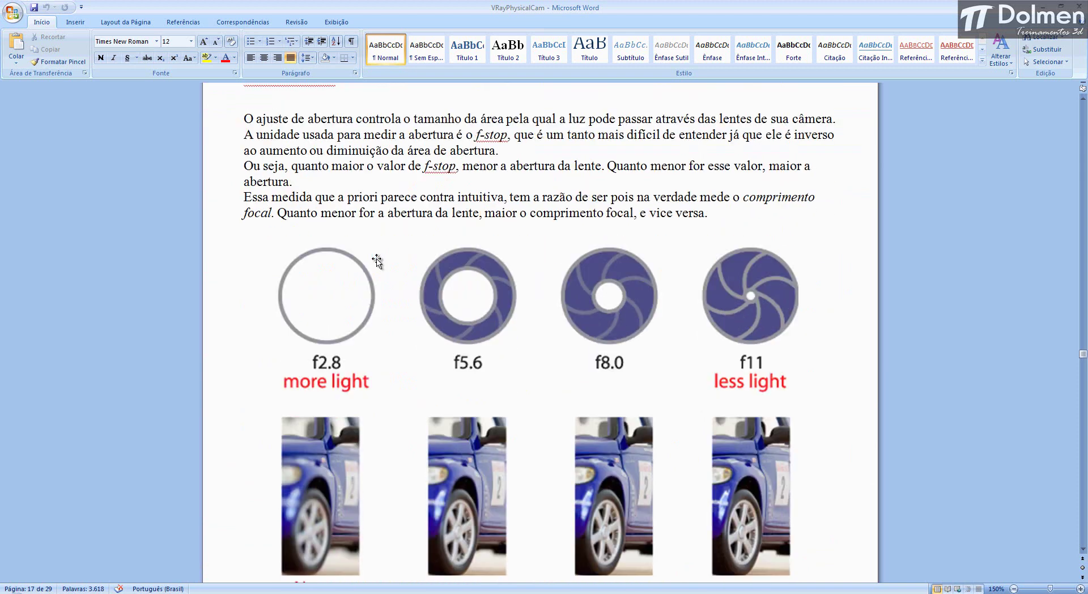